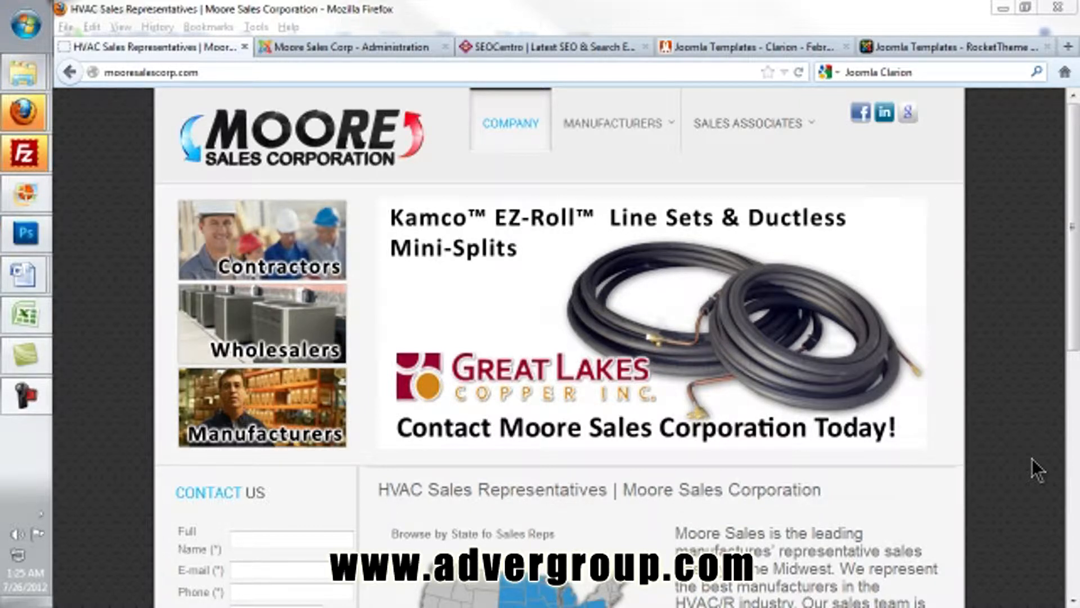
Review the Moore Sales Corporation home page, including its banners, contact form, introduction text, manufacturer logos and state links
{"action": "left_click", "coordinate": [1031, 268]}
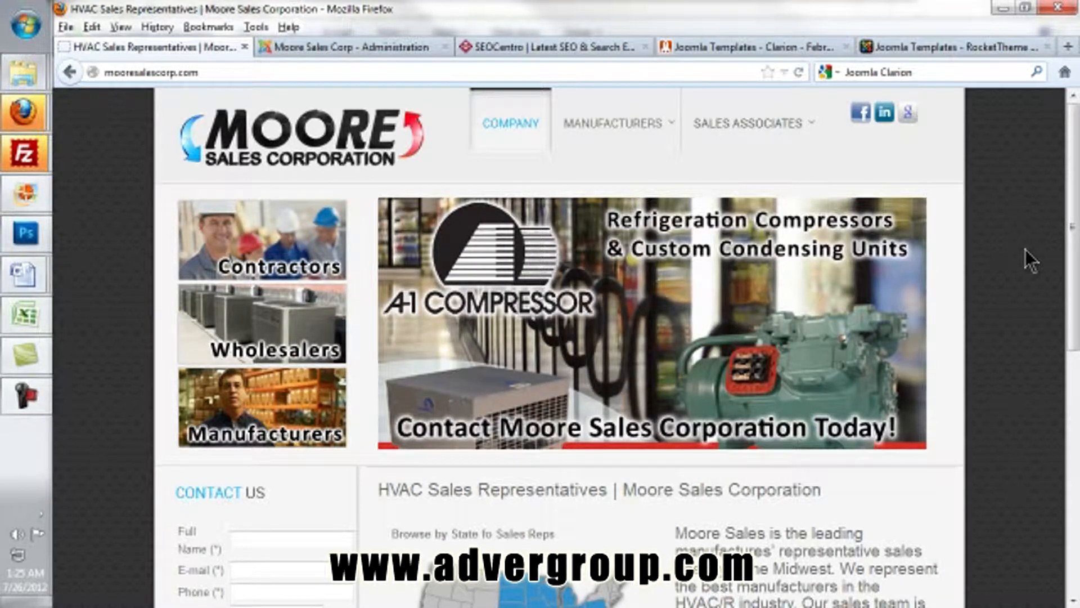
{"action": "scroll", "coordinate": [1025, 250], "scroll_direction": "down", "scroll_amount": 10}
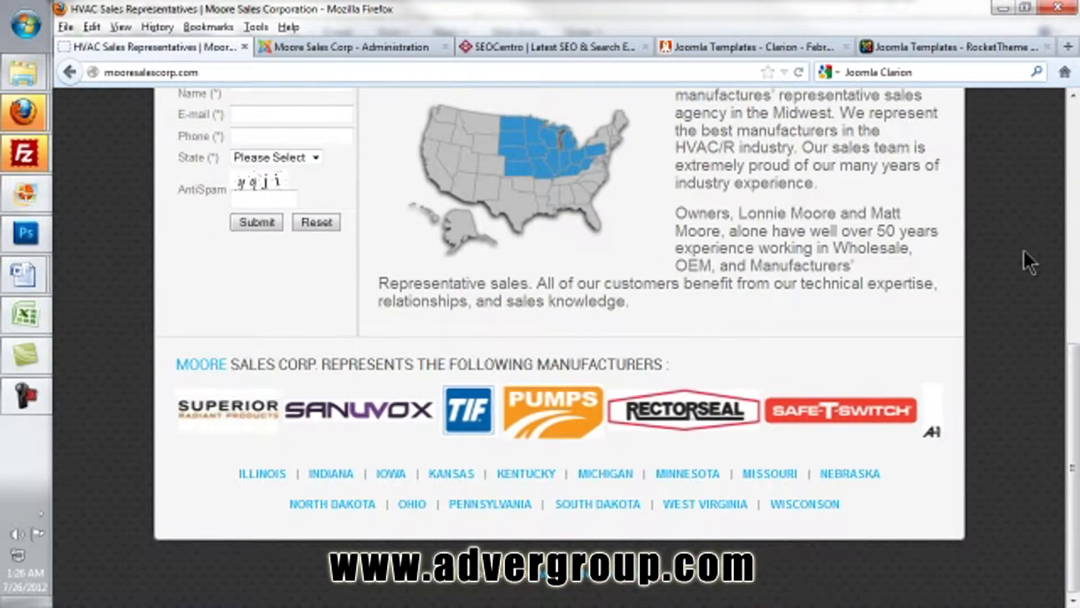
{"action": "scroll", "coordinate": [1024, 250], "scroll_direction": "up", "scroll_amount": 10}
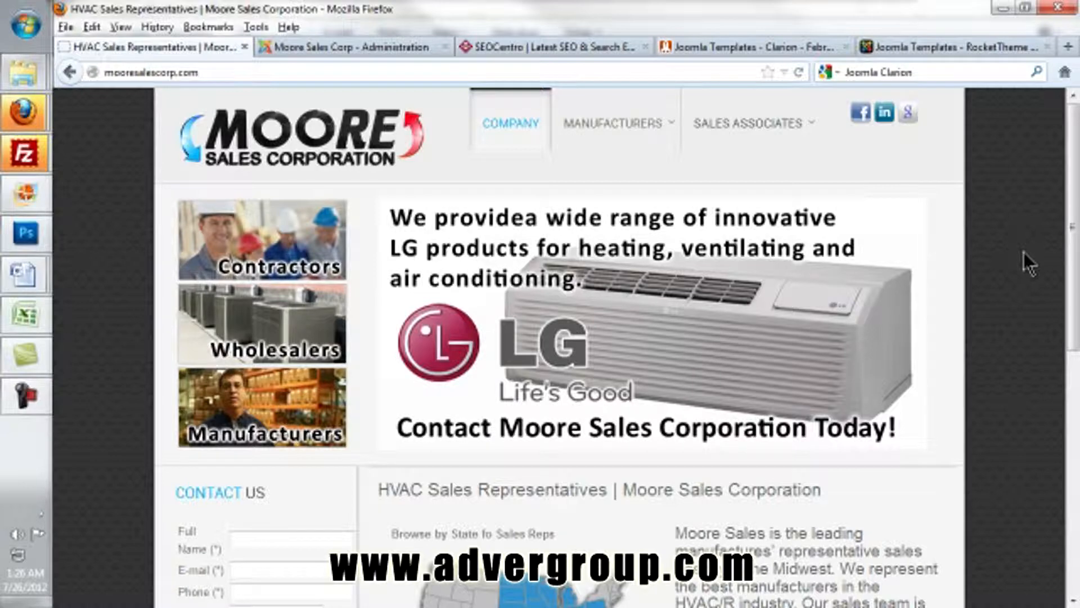
{"action": "scroll", "coordinate": [1024, 251], "scroll_direction": "down", "scroll_amount": 3}
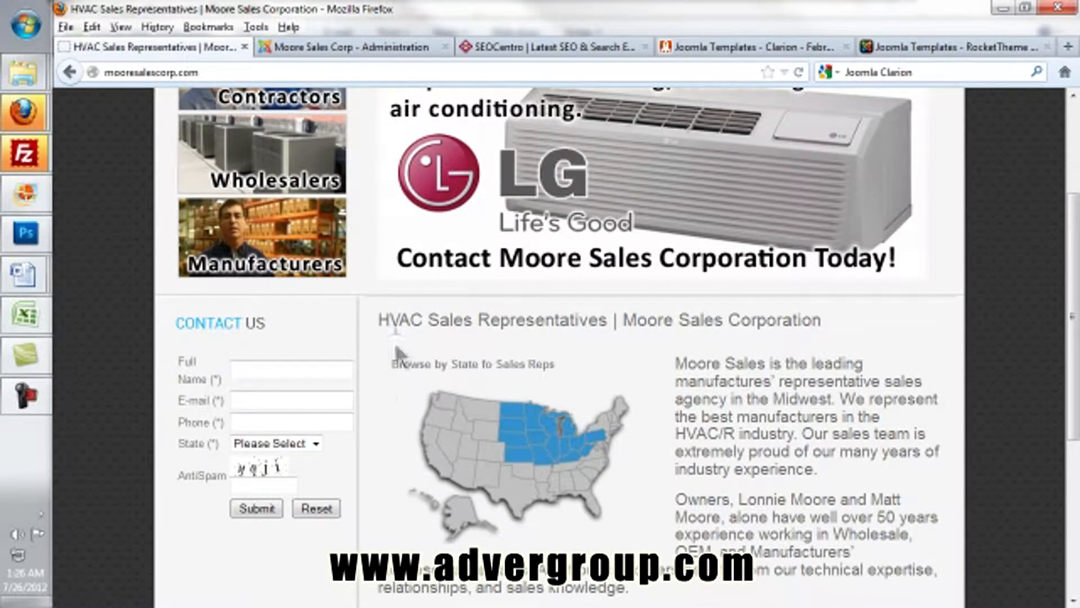
{"action": "left_click_drag", "start_coordinate": [376, 320], "coordinate": [751, 588]}
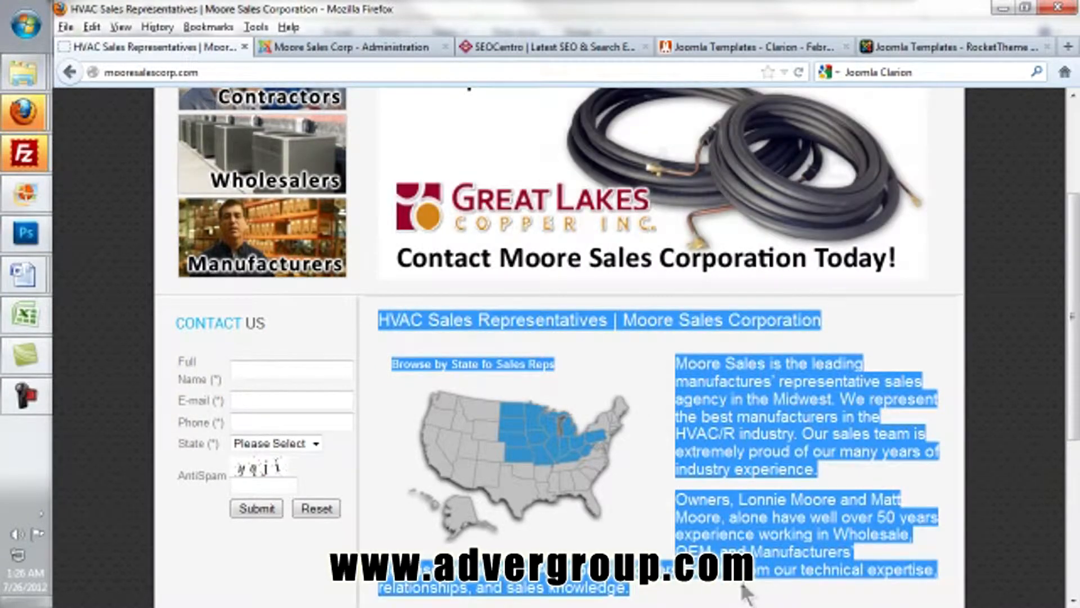
{"action": "left_click", "coordinate": [768, 538]}
{"action": "scroll", "coordinate": [769, 537], "scroll_direction": "up", "scroll_amount": 3}
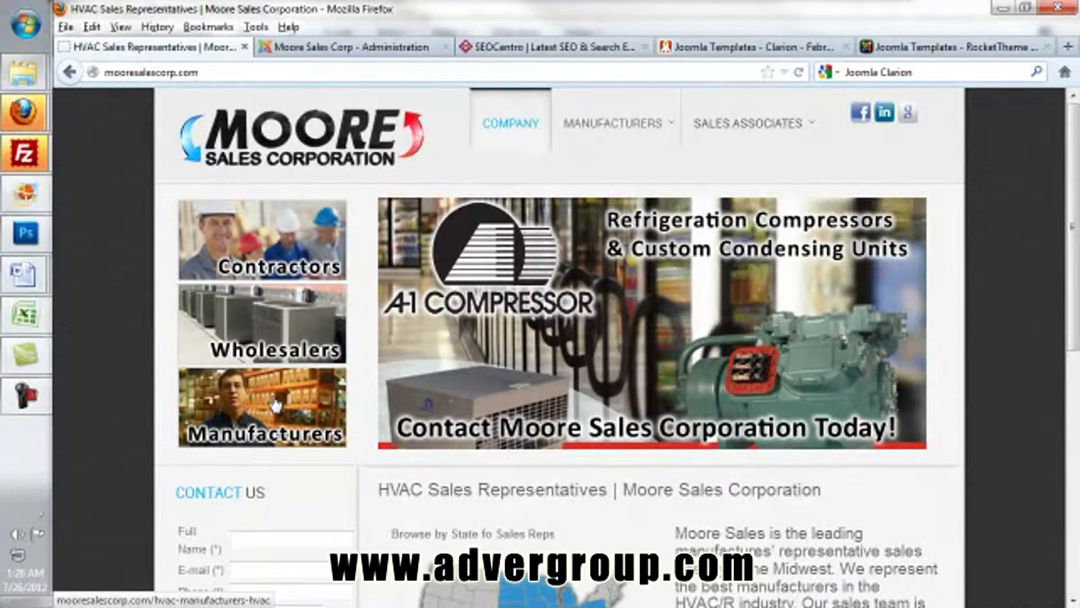
{"action": "scroll", "coordinate": [274, 404], "scroll_direction": "down", "scroll_amount": 4}
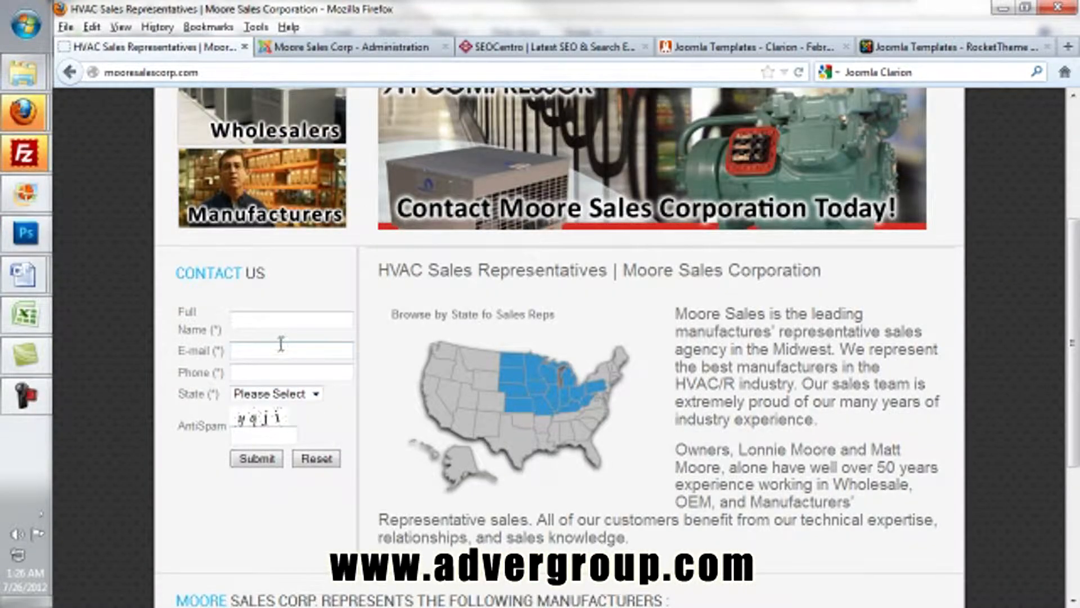
{"action": "scroll", "coordinate": [282, 344], "scroll_direction": "down", "scroll_amount": 4}
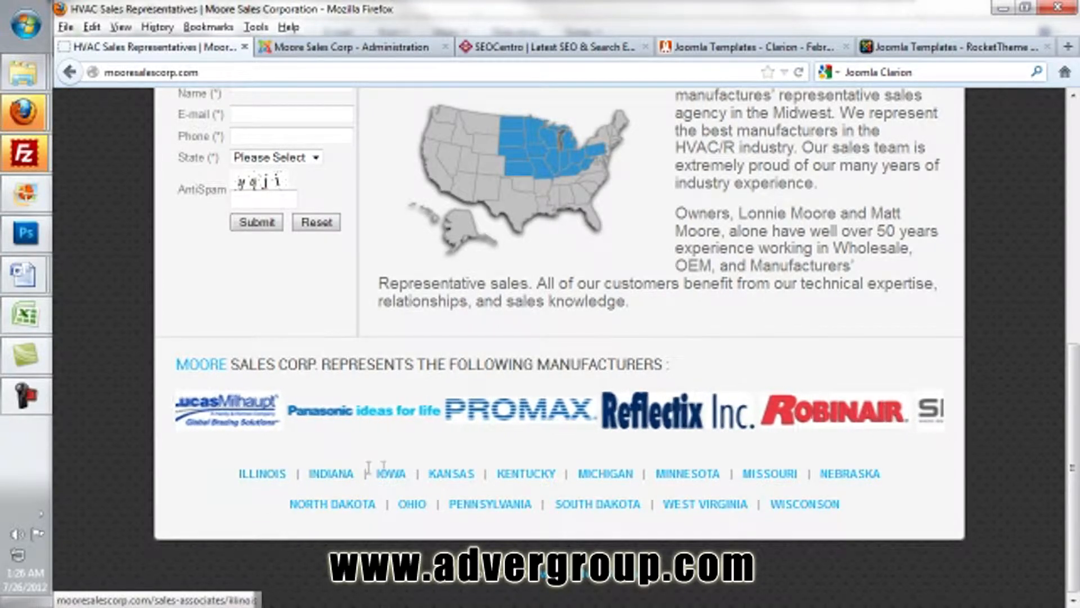
{"action": "scroll", "coordinate": [752, 485], "scroll_direction": "up", "scroll_amount": 5}
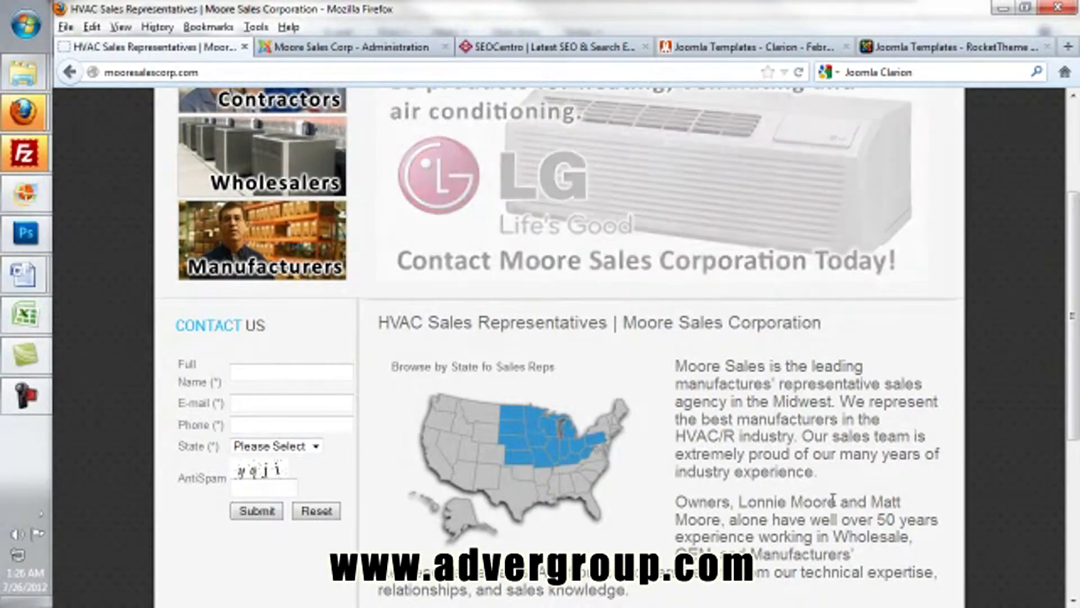
{"action": "scroll", "coordinate": [831, 498], "scroll_direction": "up", "scroll_amount": 3}
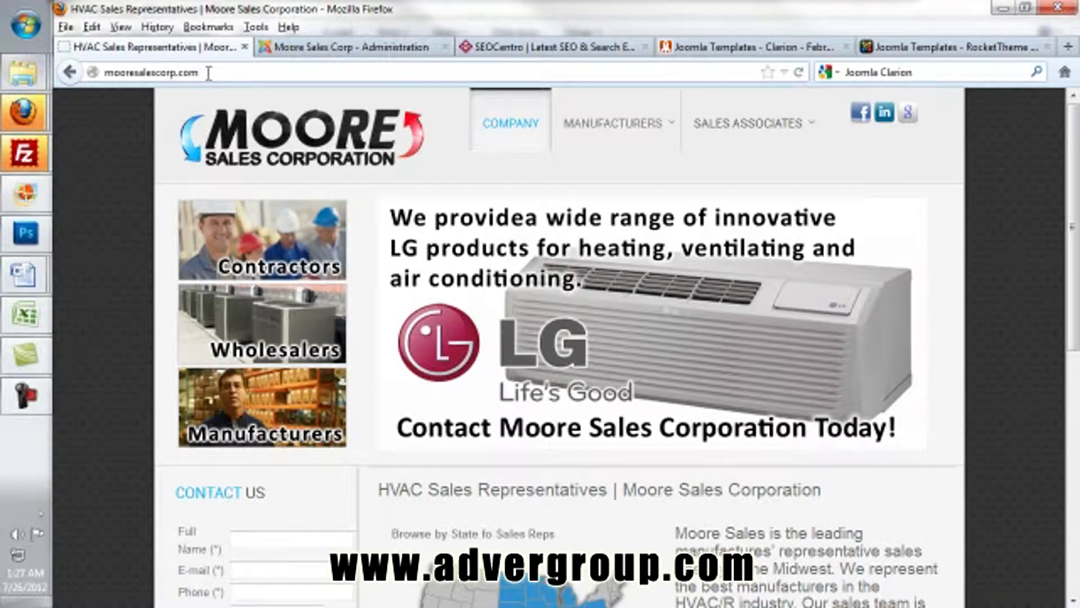
Log in to the site's Joomla administration with the prefilled credentials
{"action": "left_click", "coordinate": [295, 49]}
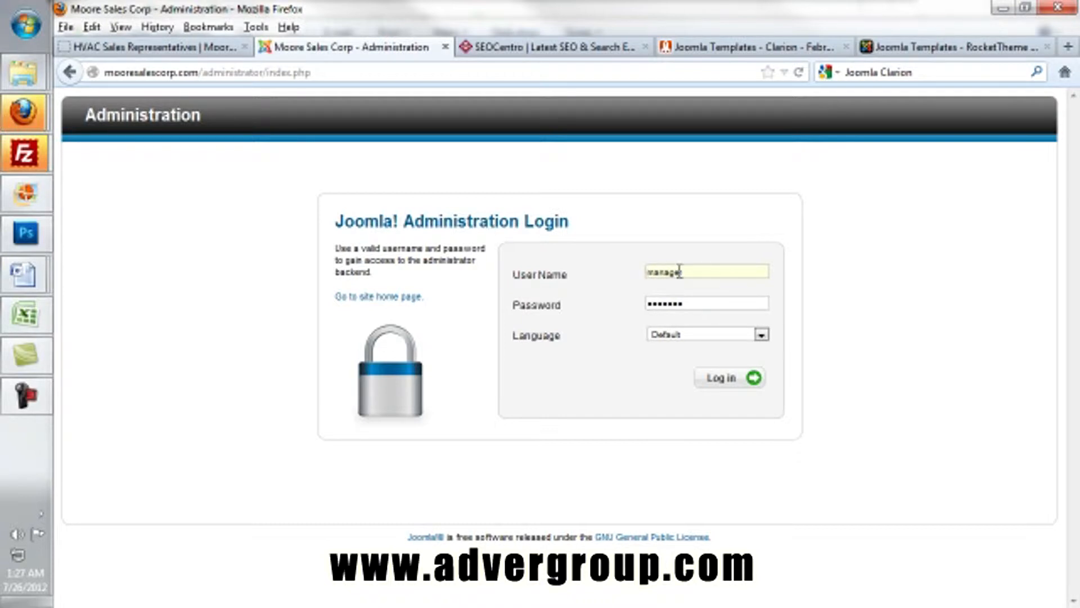
{"action": "left_click", "coordinate": [730, 384]}
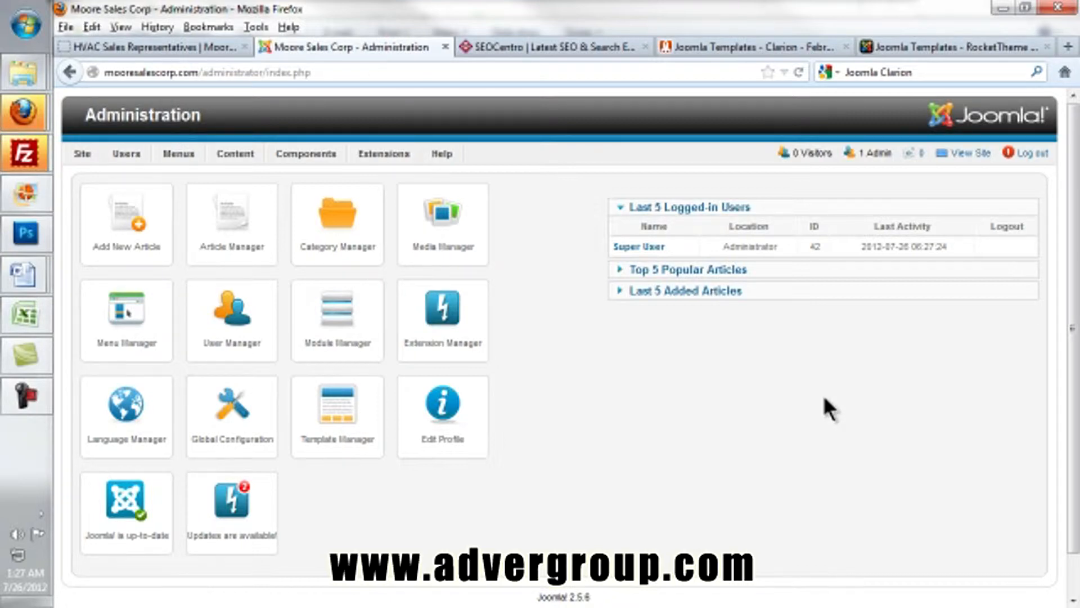
Open the Cooper Atkins manufacturer page on the public website and review its video and sales literature
{"action": "left_click", "coordinate": [208, 45]}
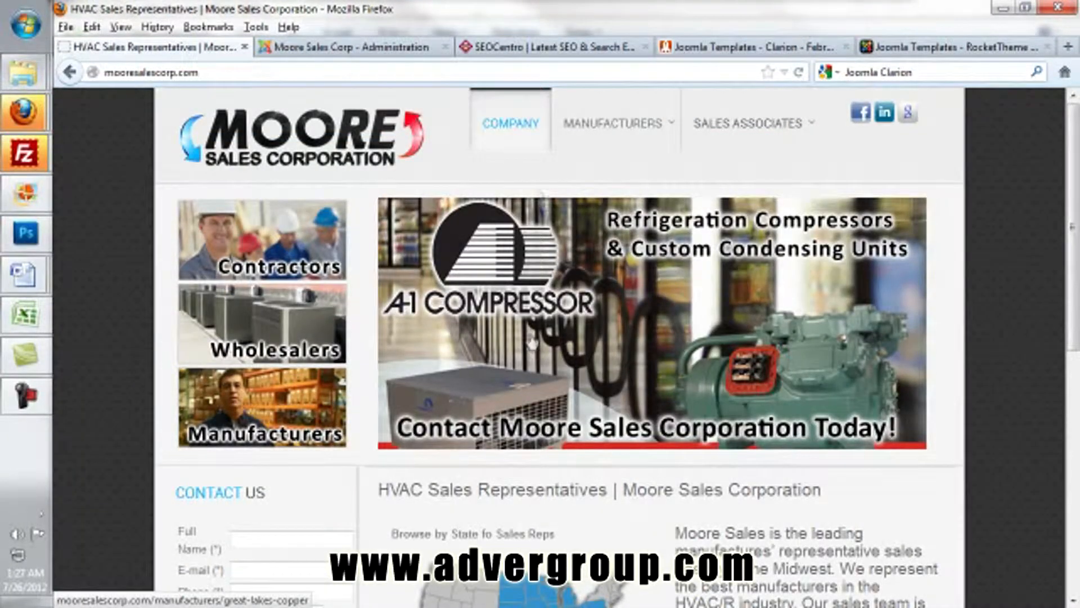
{"action": "mouse_move", "coordinate": [616, 132]}
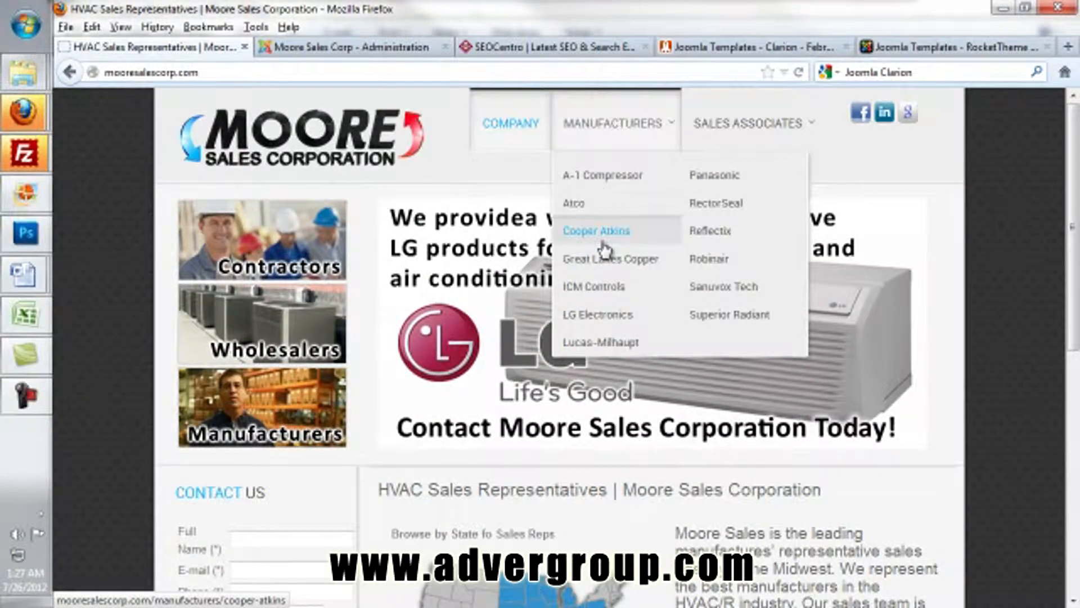
{"action": "left_click", "coordinate": [604, 246]}
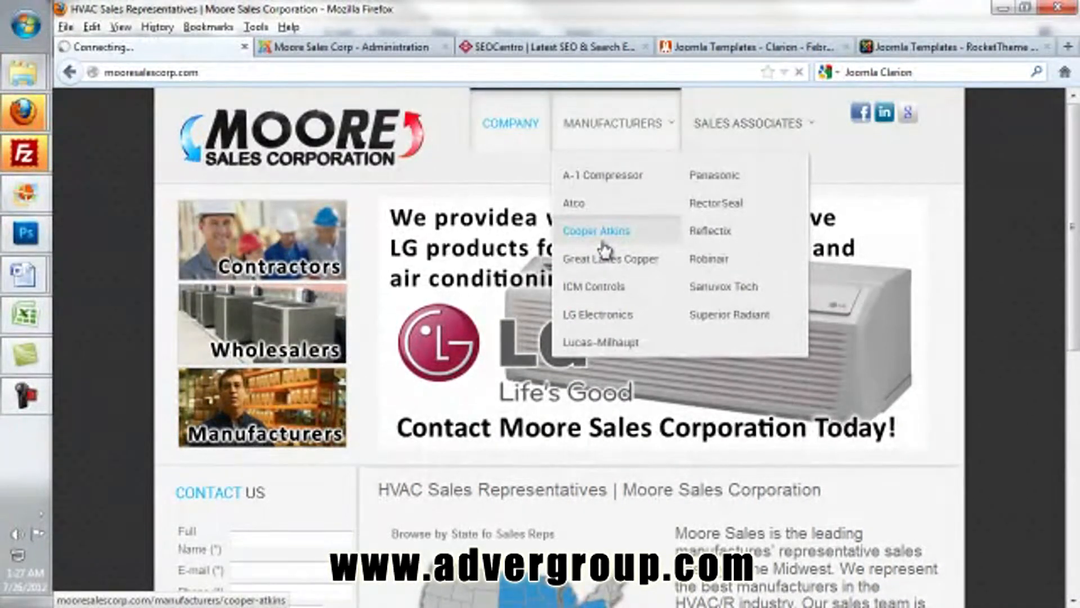
{"action": "scroll", "coordinate": [602, 242], "scroll_direction": "down", "scroll_amount": 12}
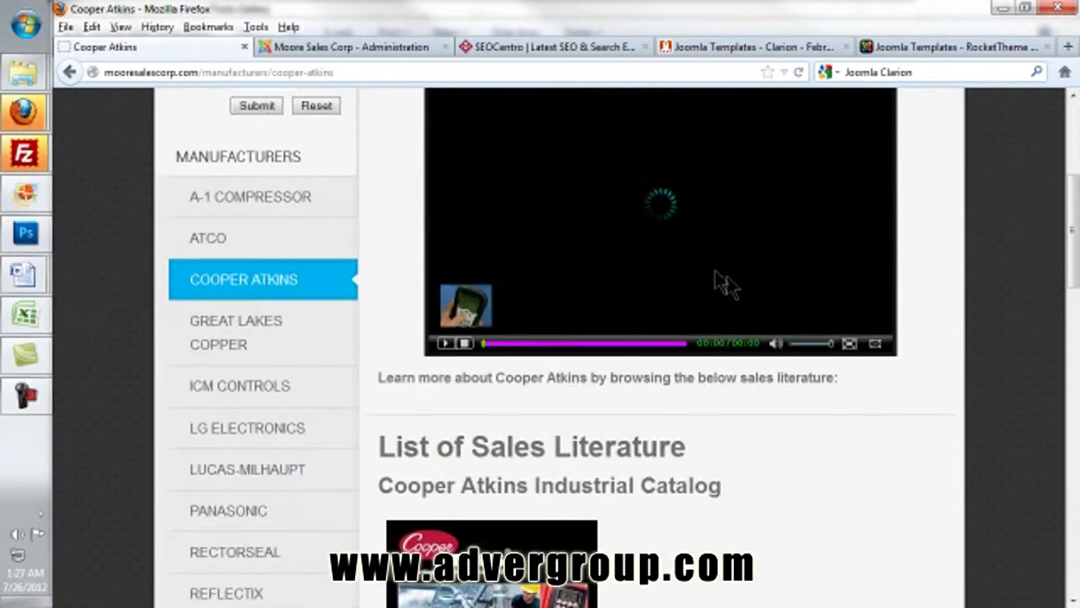
{"action": "scroll", "coordinate": [576, 273], "scroll_direction": "up", "scroll_amount": 2}
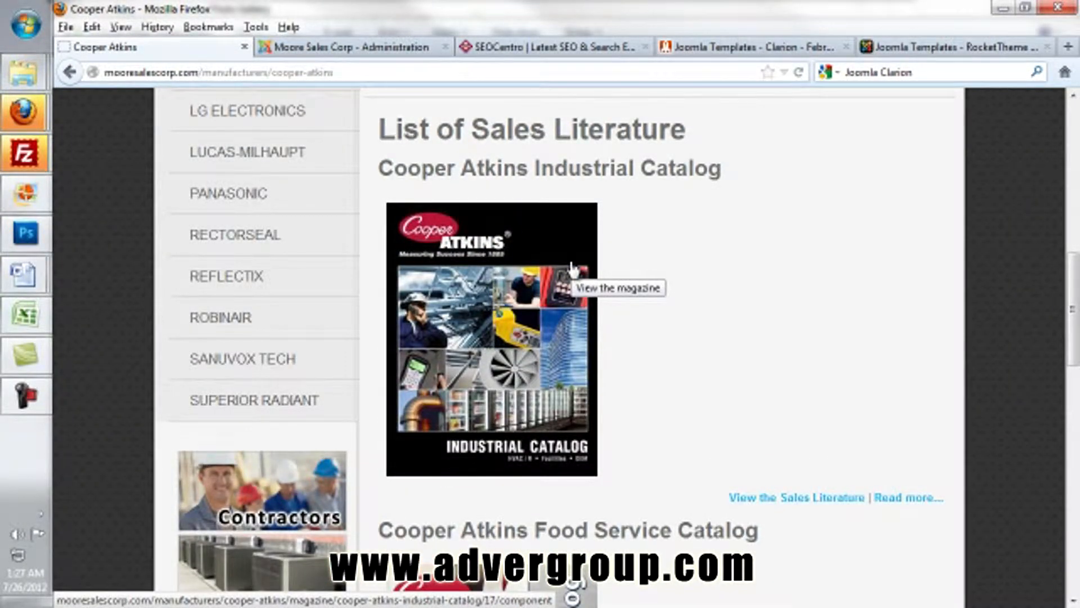
{"action": "scroll", "coordinate": [572, 269], "scroll_direction": "down", "scroll_amount": 6}
{"action": "scroll", "coordinate": [572, 273], "scroll_direction": "up", "scroll_amount": 15}
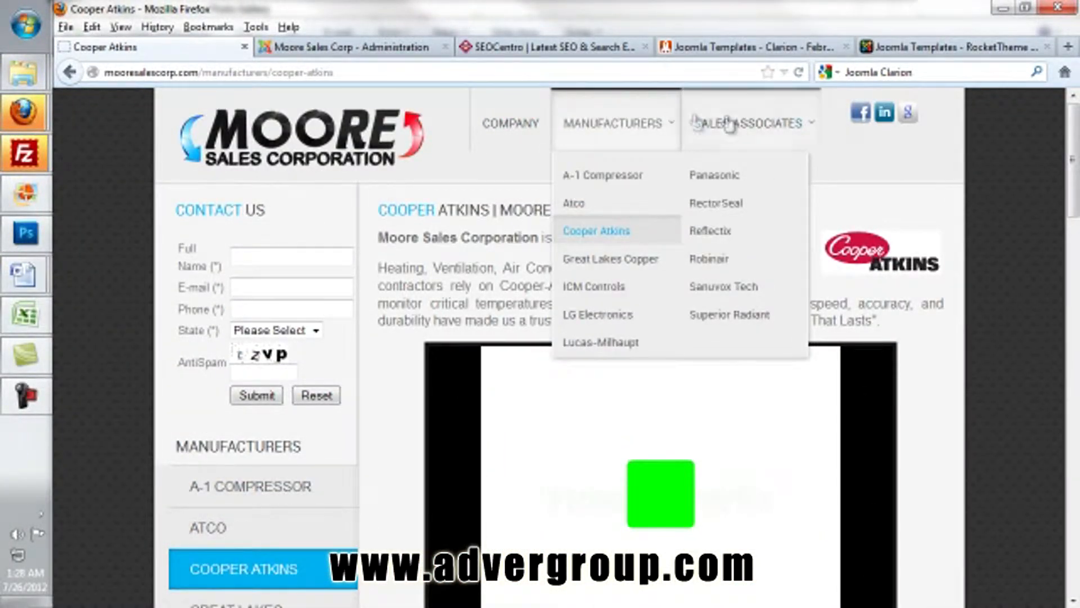
Open the Illinois sales associates page and review its introduction text and sales representative contact details
{"action": "mouse_move", "coordinate": [698, 122]}
{"action": "left_click", "coordinate": [707, 204]}
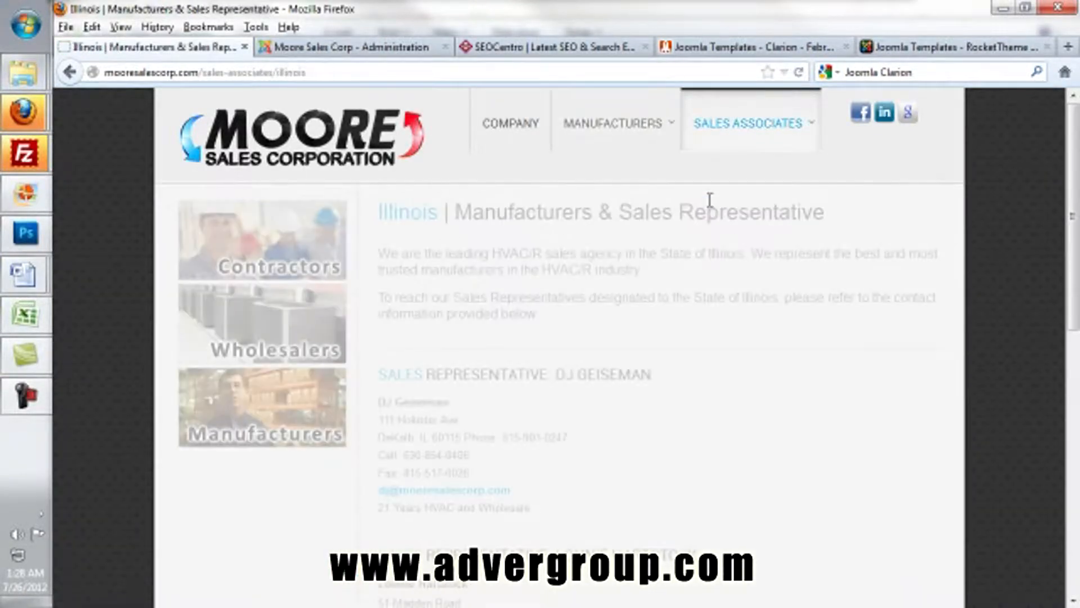
{"action": "left_click_drag", "start_coordinate": [539, 313], "coordinate": [392, 236]}
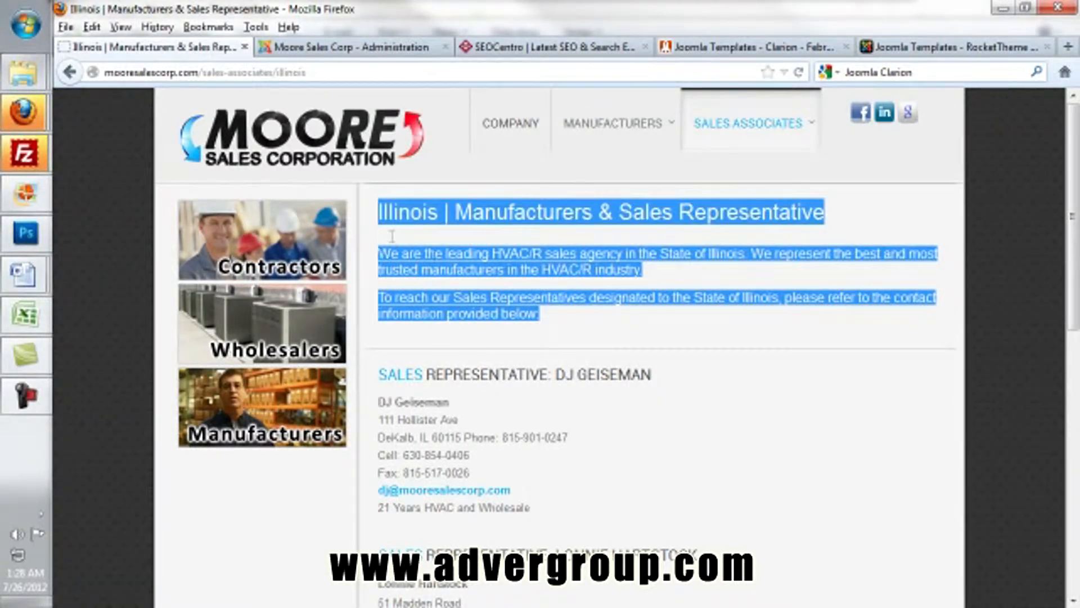
{"action": "left_click", "coordinate": [392, 236]}
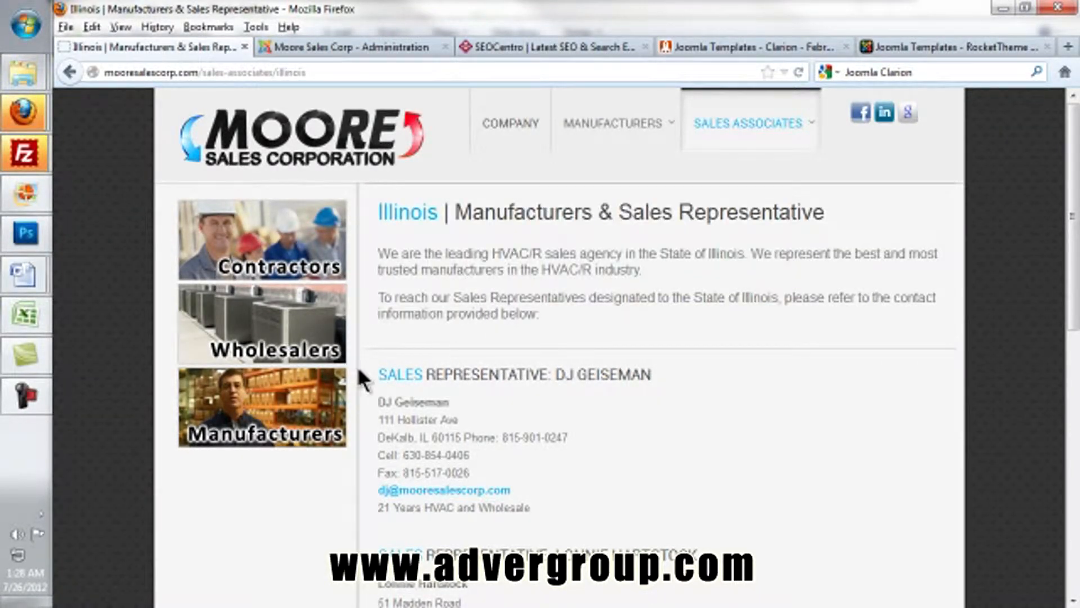
{"action": "scroll", "coordinate": [371, 377], "scroll_direction": "down", "scroll_amount": 5}
{"action": "scroll", "coordinate": [394, 385], "scroll_direction": "down", "scroll_amount": 3}
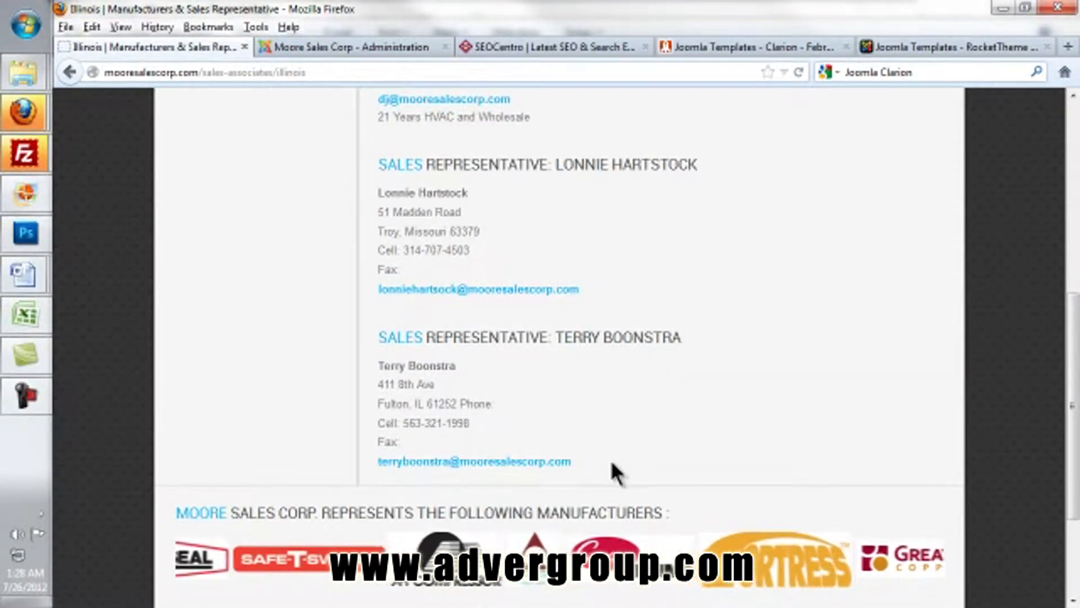
{"action": "scroll", "coordinate": [616, 471], "scroll_direction": "up", "scroll_amount": 2}
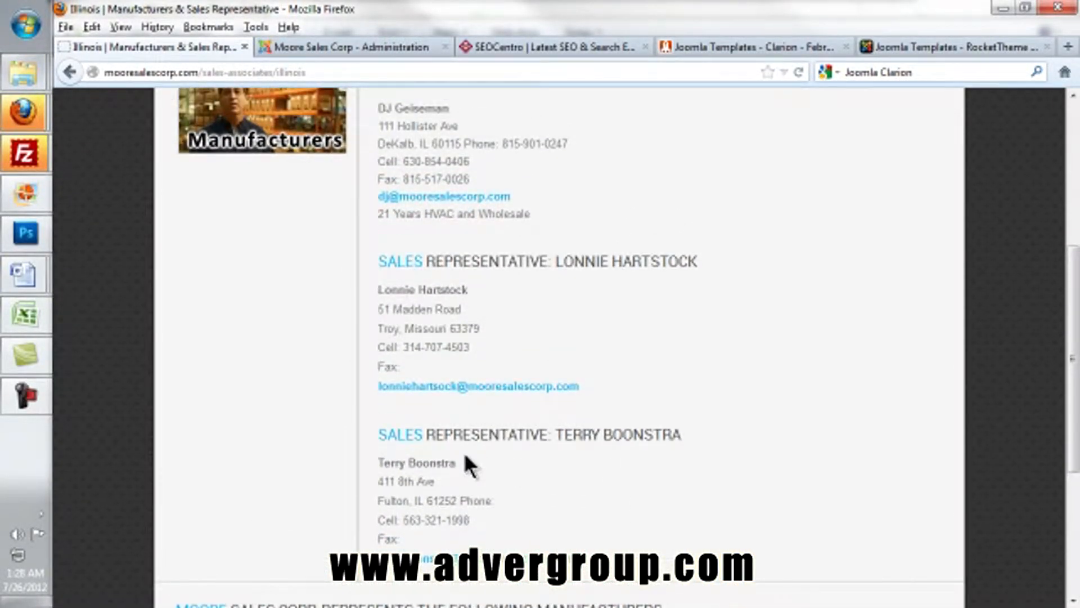
{"action": "scroll", "coordinate": [589, 456], "scroll_direction": "up", "scroll_amount": 6}
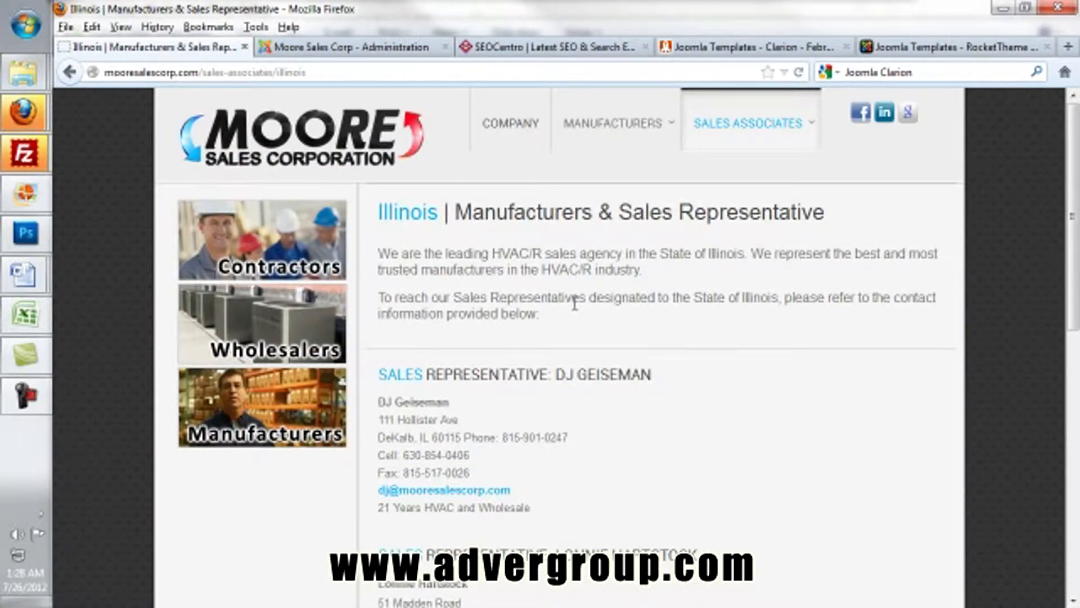
In the Joomla administration, open the article "Illinois | Manufacturers & Sales Representative" for editing from the Article Manager
{"action": "left_click", "coordinate": [318, 46]}
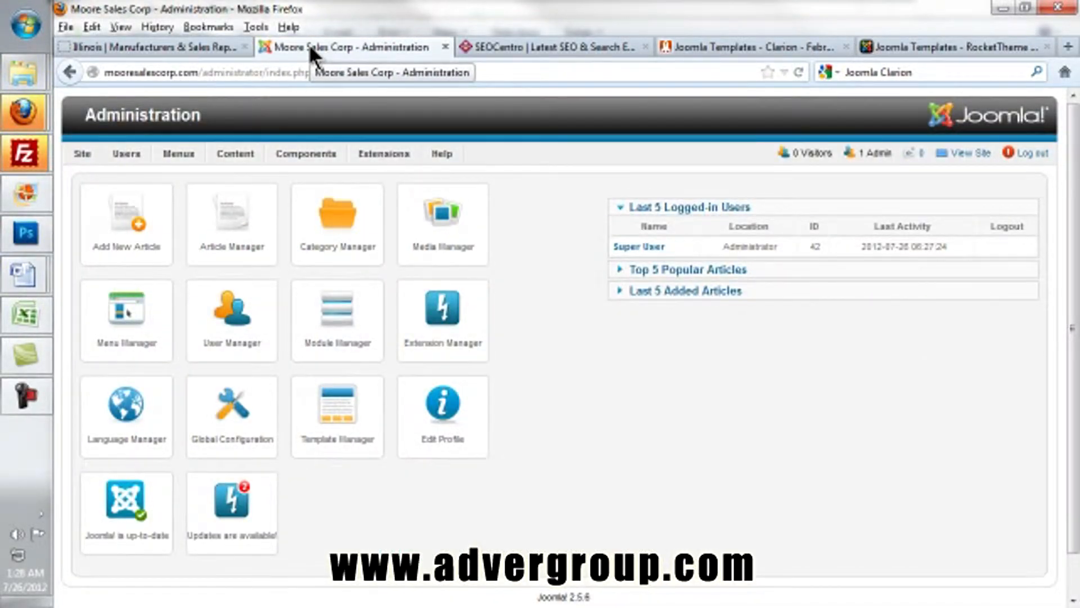
{"action": "left_click", "coordinate": [248, 242]}
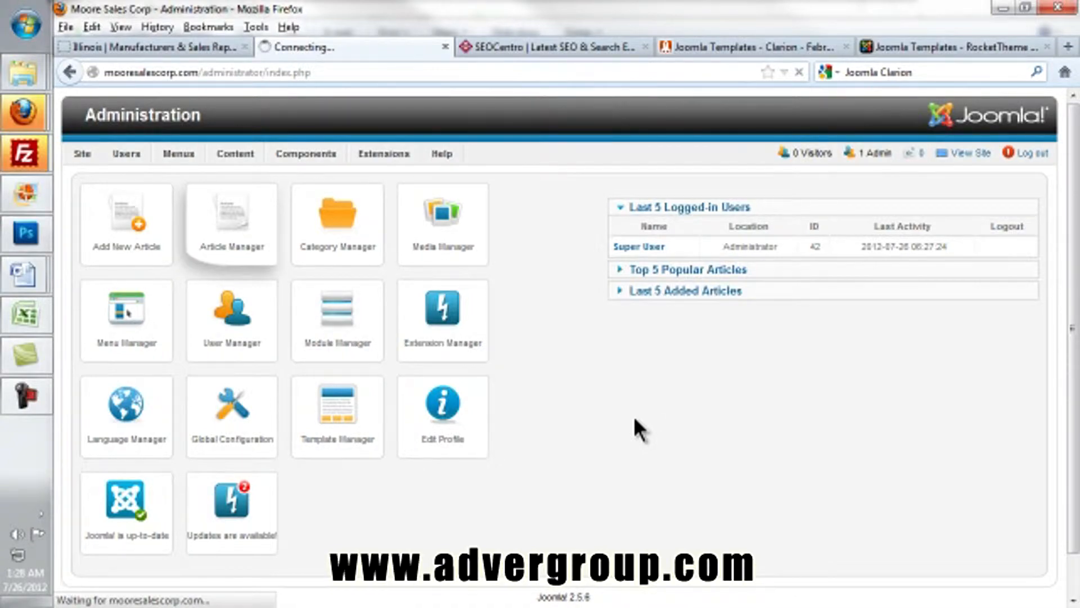
{"action": "scroll", "coordinate": [633, 416], "scroll_direction": "down", "scroll_amount": 5}
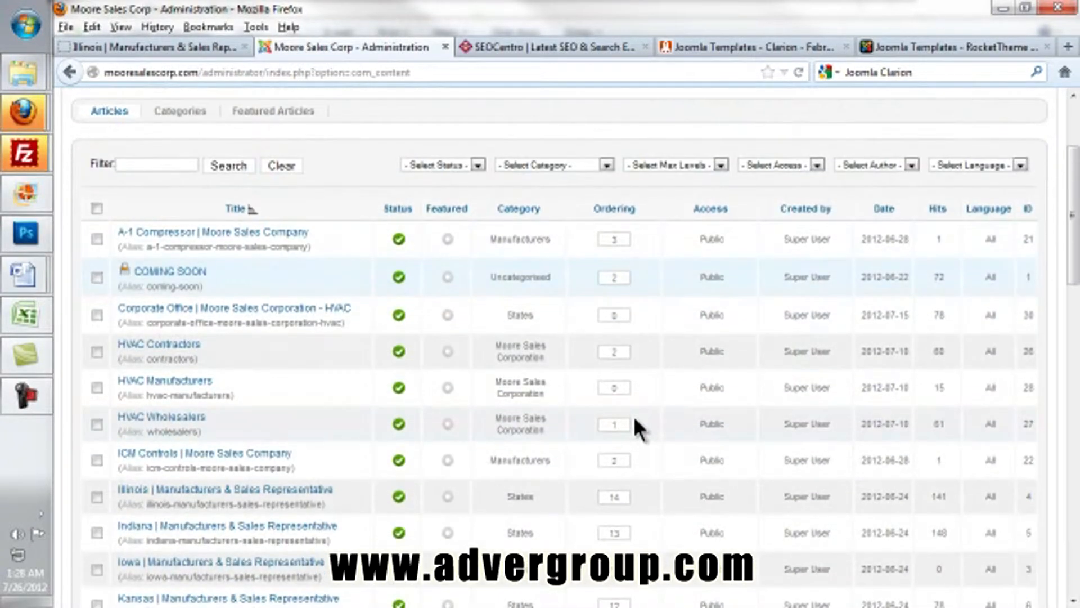
{"action": "scroll", "coordinate": [633, 417], "scroll_direction": "down", "scroll_amount": 3}
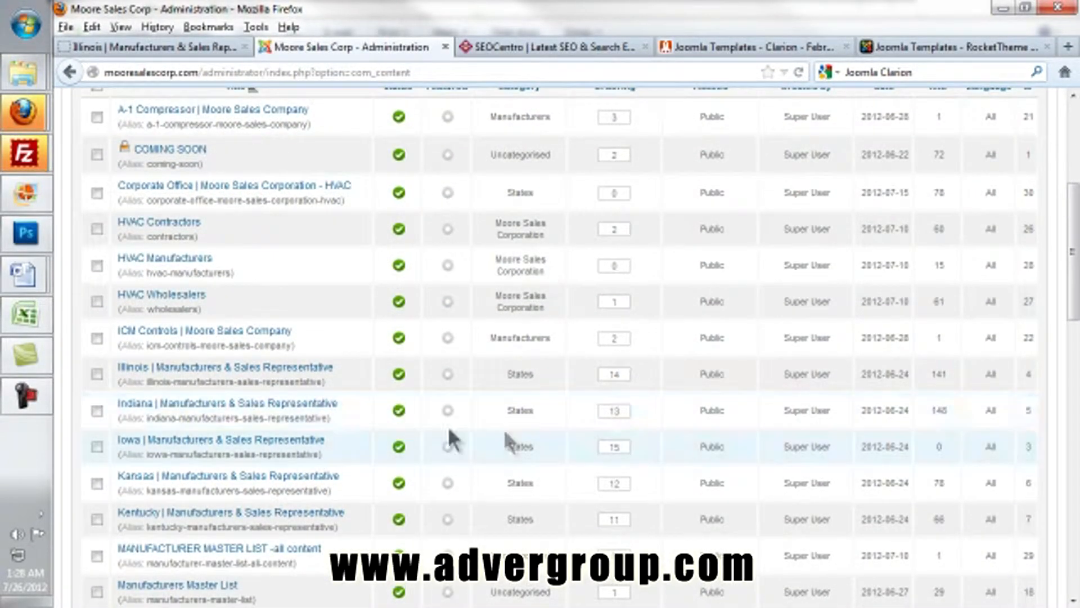
{"action": "left_click", "coordinate": [254, 368]}
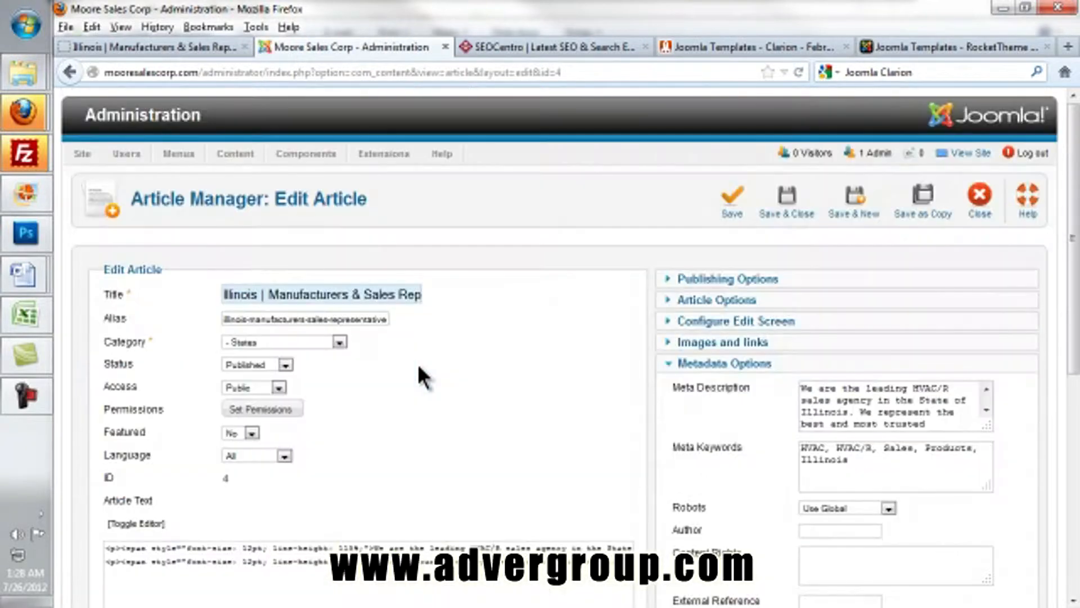
Examine the link settings and target options for the closing words of the article text without inserting a link
{"action": "scroll", "coordinate": [417, 364], "scroll_direction": "down", "scroll_amount": 4}
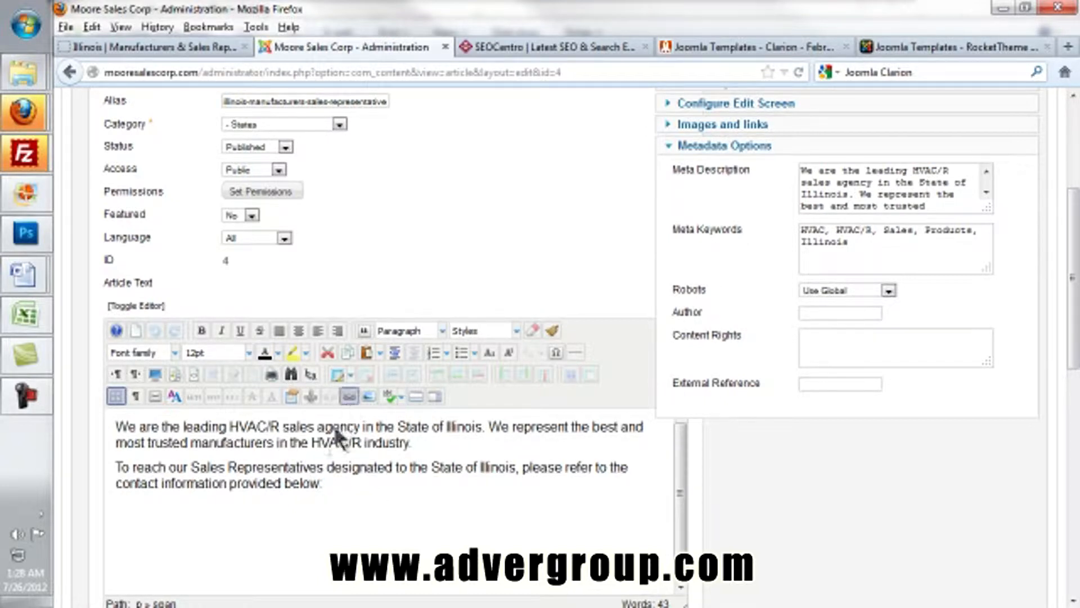
{"action": "left_click_drag", "start_coordinate": [335, 484], "coordinate": [265, 484]}
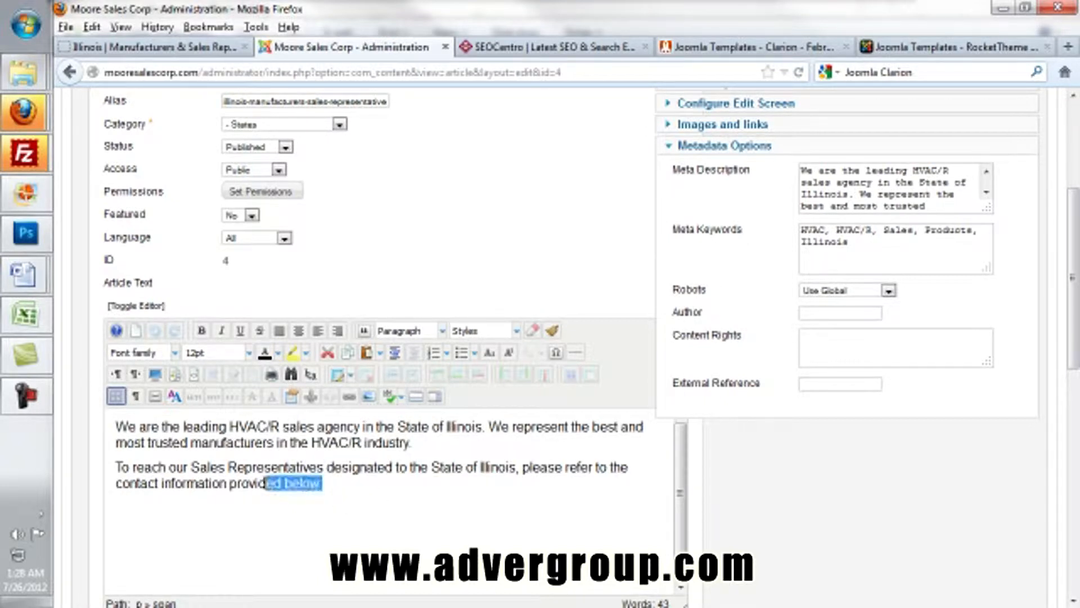
{"action": "left_click", "coordinate": [343, 396]}
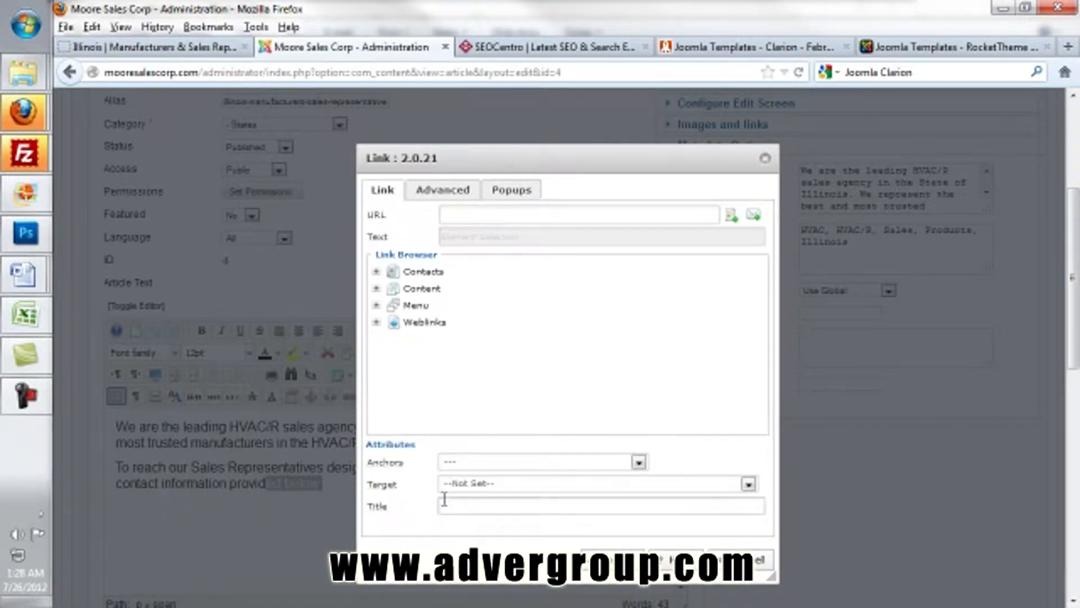
{"action": "left_click", "coordinate": [477, 485]}
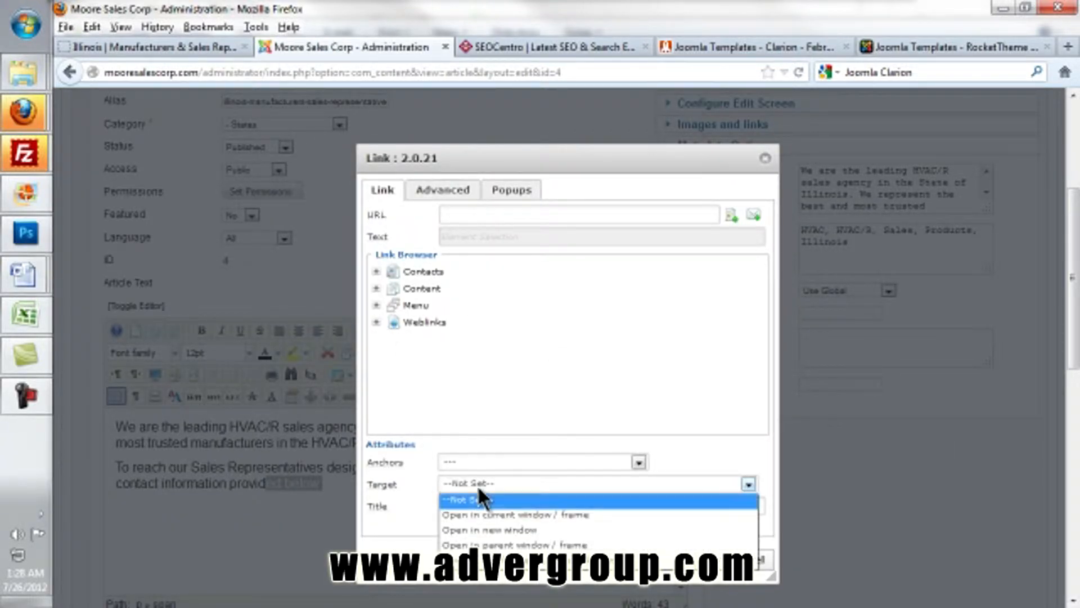
{"action": "left_click", "coordinate": [732, 401]}
{"action": "left_click", "coordinate": [757, 560]}
{"action": "left_click", "coordinate": [509, 526]}
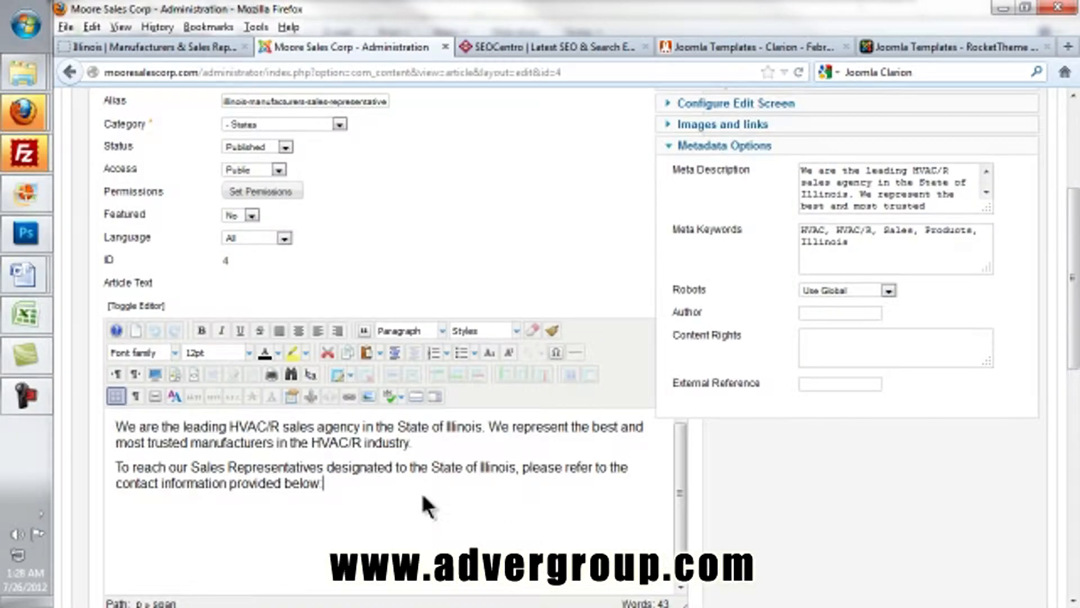
Examine the image insertion settings with ATCO-LOGO-small.jpg selected and the file upload options, without uploading or inserting an image
{"action": "left_click", "coordinate": [369, 396]}
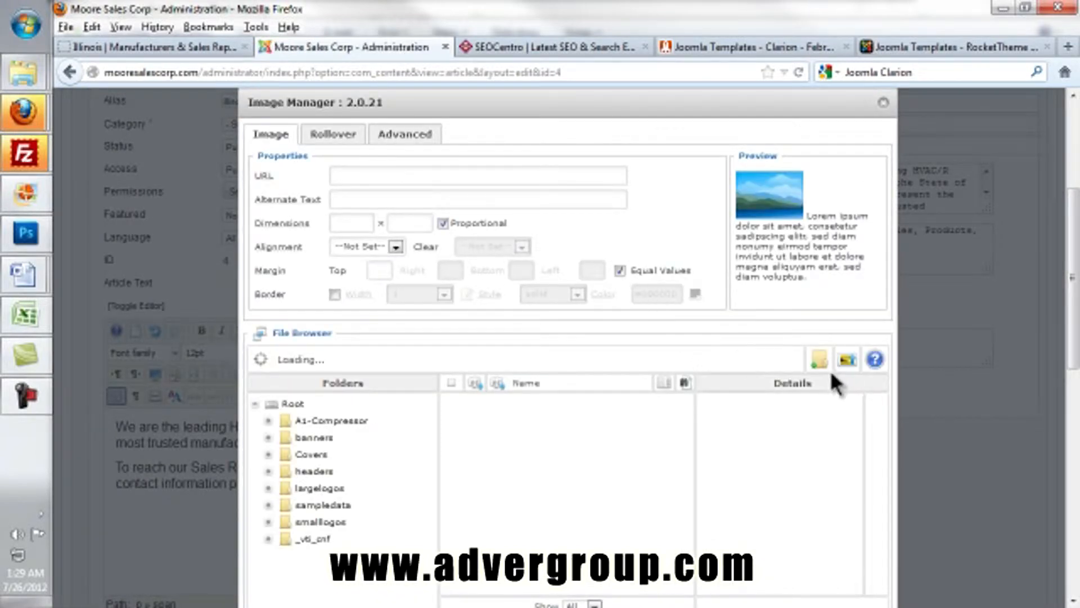
{"action": "scroll", "coordinate": [605, 477], "scroll_direction": "down", "scroll_amount": 2}
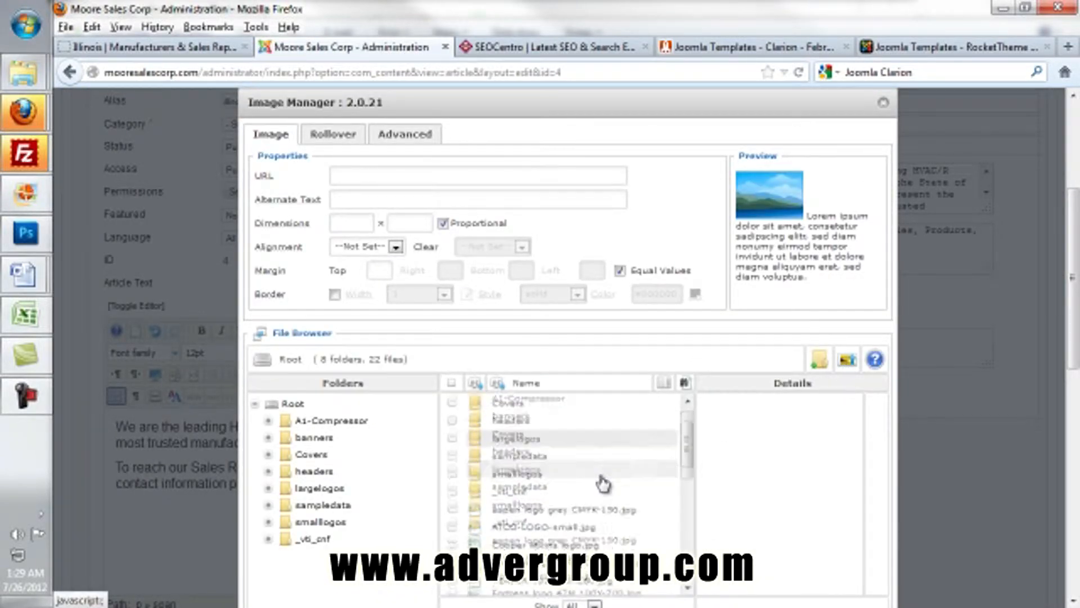
{"action": "left_click", "coordinate": [580, 495]}
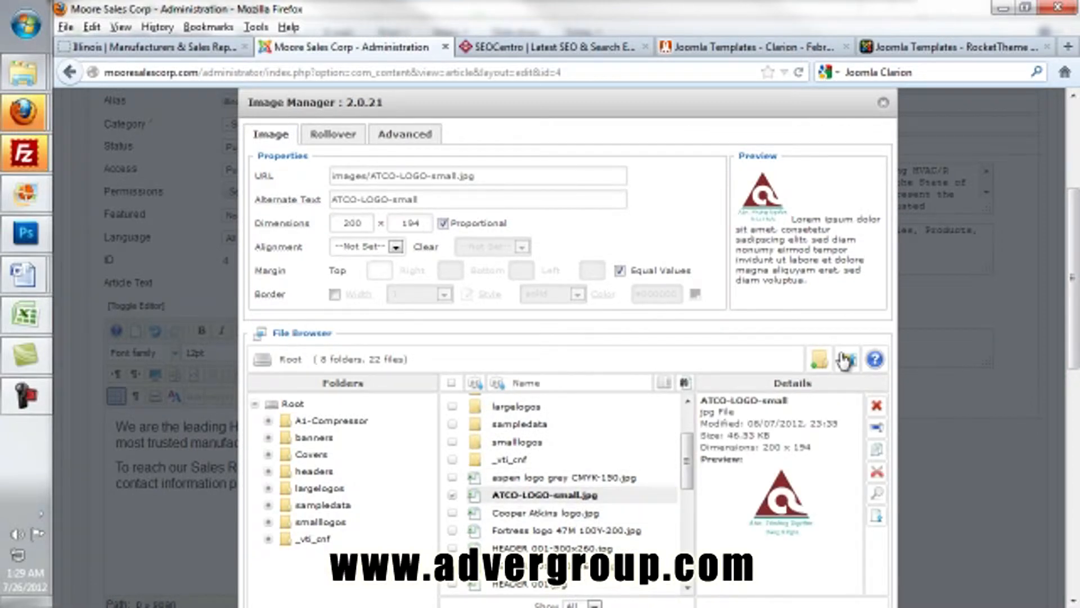
{"action": "left_click", "coordinate": [818, 360]}
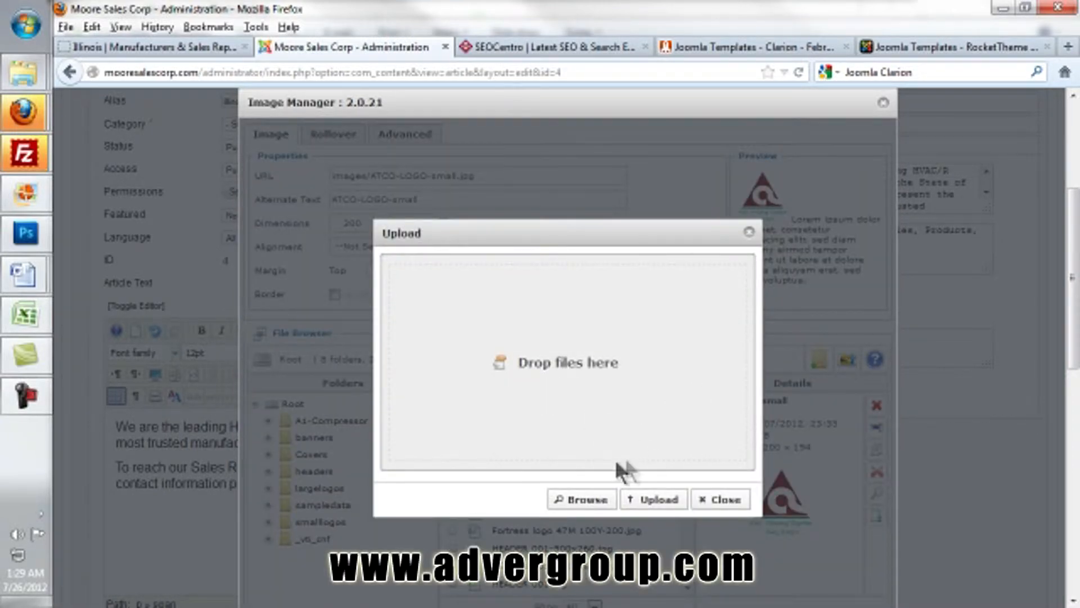
{"action": "left_click", "coordinate": [580, 499]}
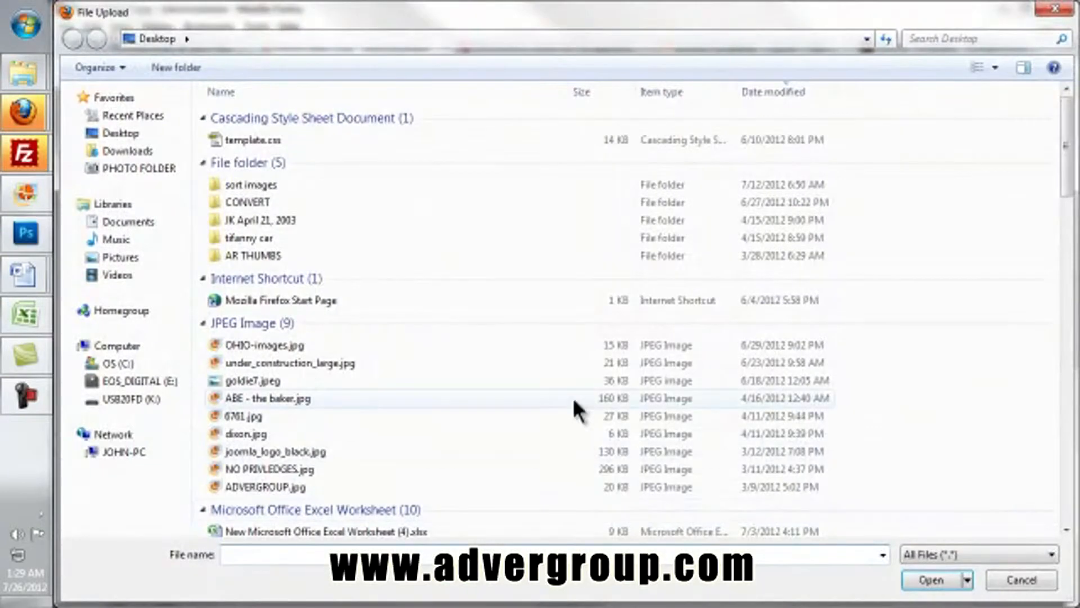
{"action": "left_click", "coordinate": [1014, 585]}
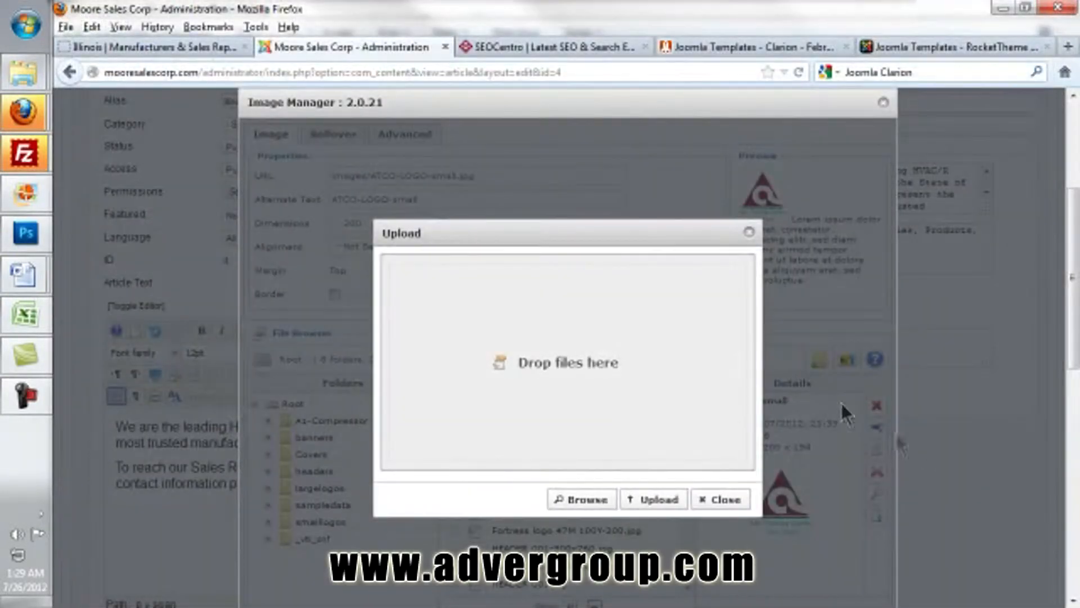
{"action": "left_click", "coordinate": [726, 499]}
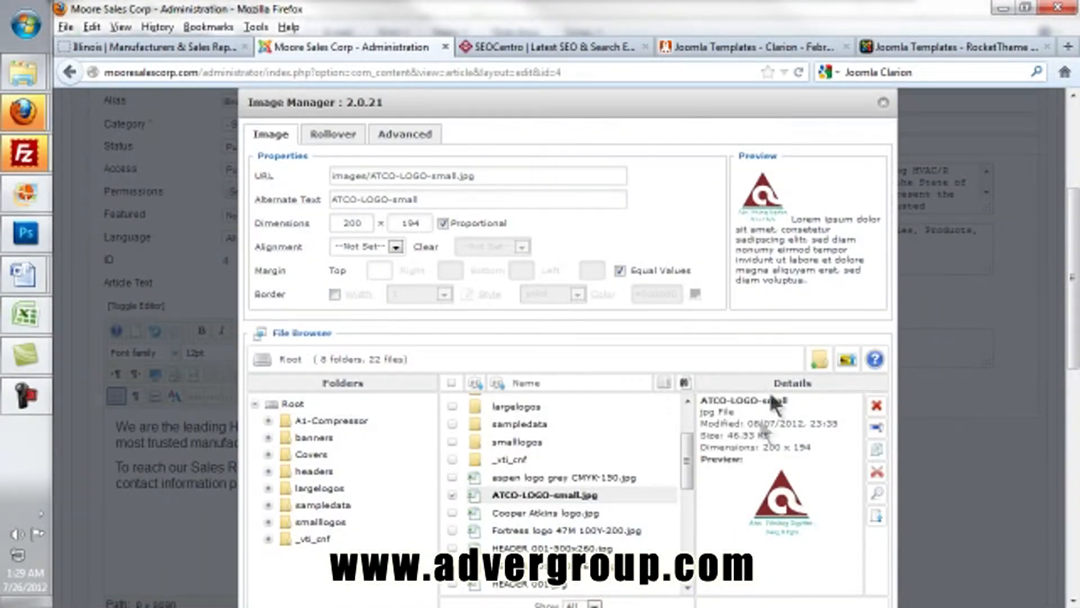
{"action": "left_click", "coordinate": [883, 103]}
Review the article's meta description and keywords, and copy the address of the public Illinois page
{"action": "scroll", "coordinate": [463, 490], "scroll_direction": "up", "scroll_amount": 4}
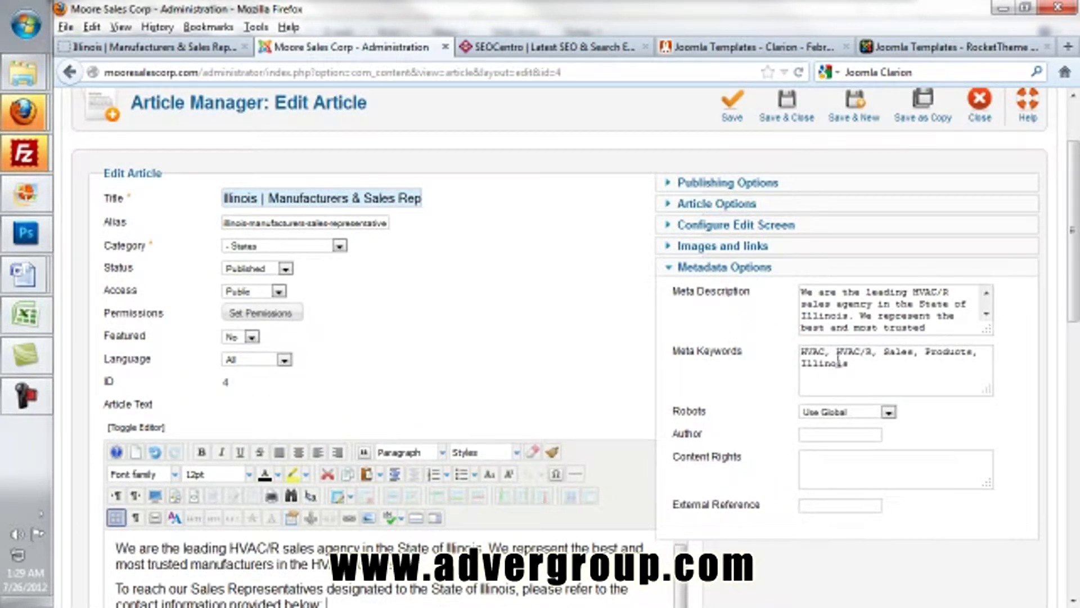
{"action": "left_click", "coordinate": [872, 372]}
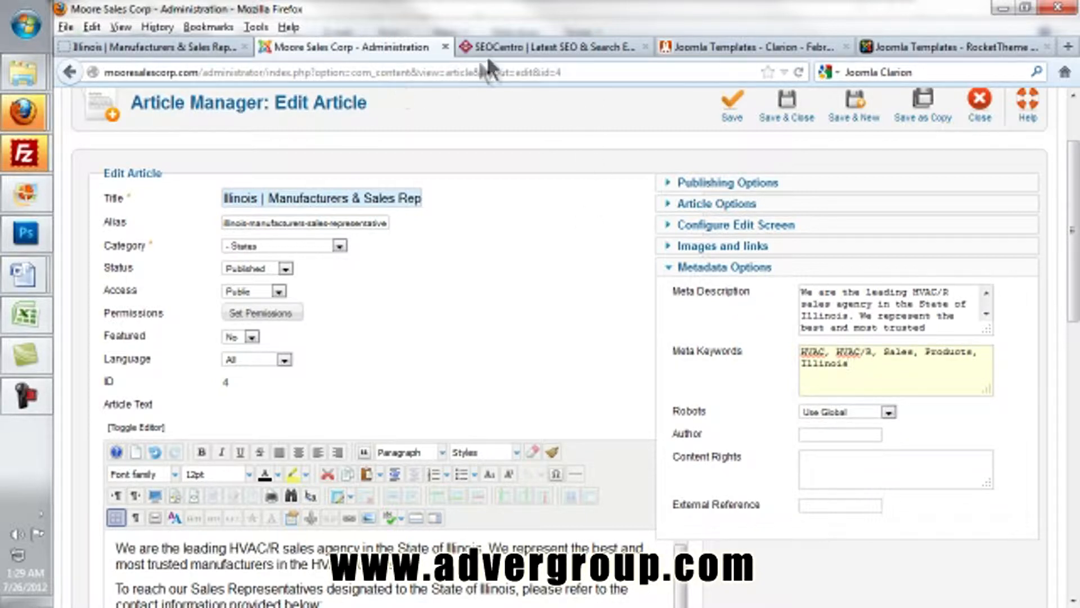
{"action": "left_click", "coordinate": [170, 49]}
{"action": "left_click", "coordinate": [324, 73]}
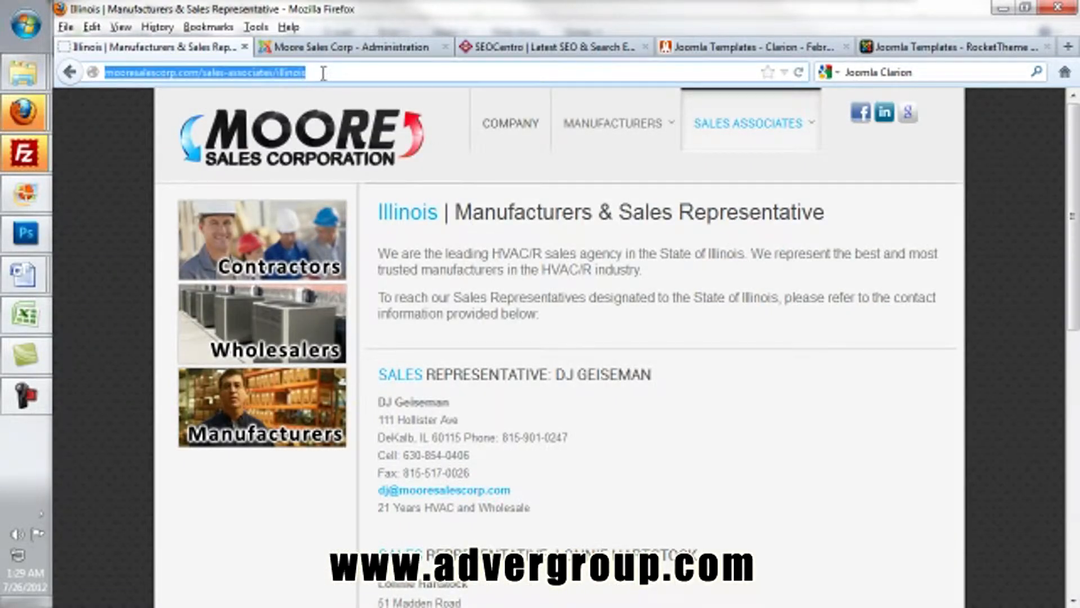
Switch to the SEOCentro website, look over its home page, and return to its Meta Tag Analyzer
{"action": "left_click", "coordinate": [495, 46]}
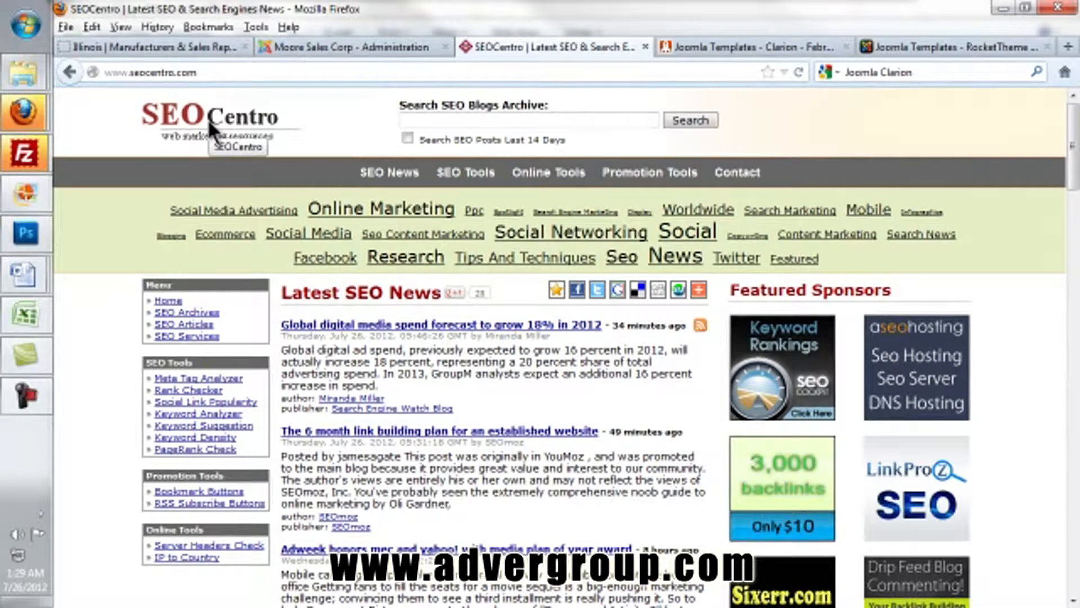
{"action": "scroll", "coordinate": [477, 255], "scroll_direction": "down", "scroll_amount": 3}
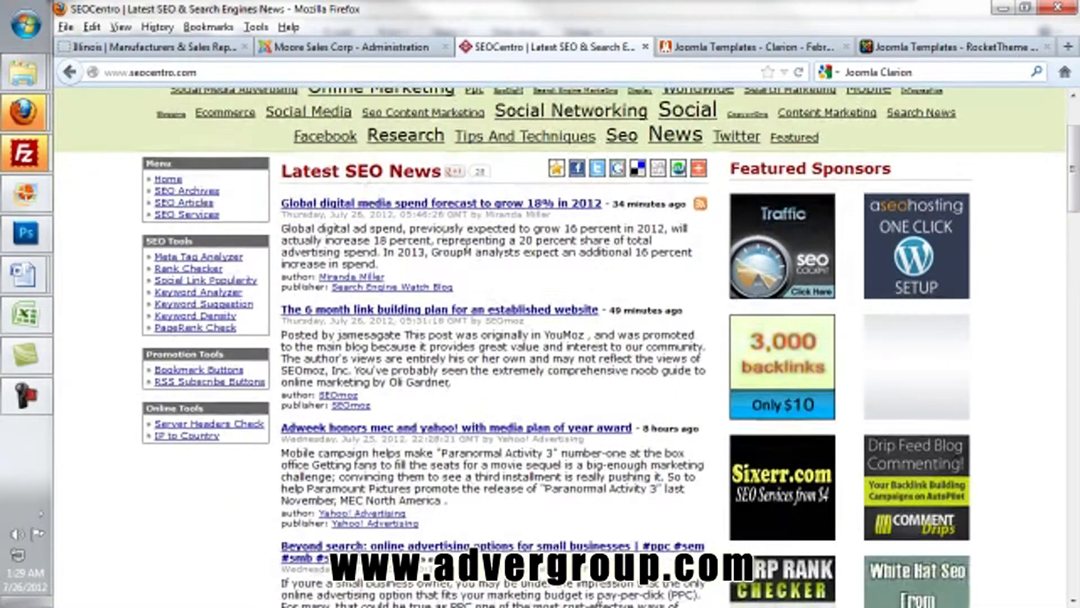
{"action": "scroll", "coordinate": [478, 256], "scroll_direction": "up", "scroll_amount": 3}
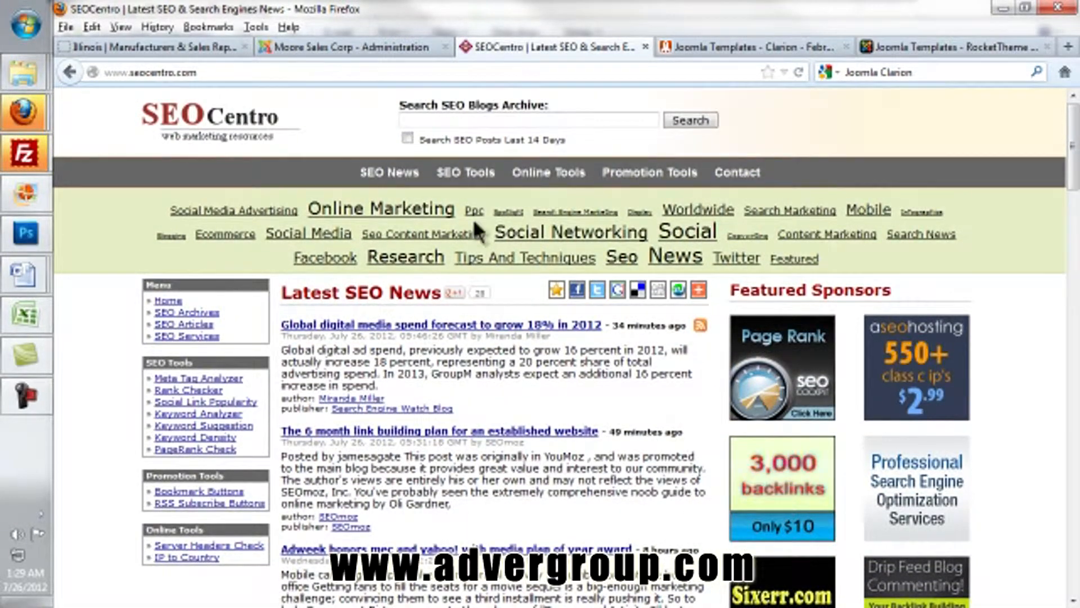
{"action": "key", "text": "alt+Left"}
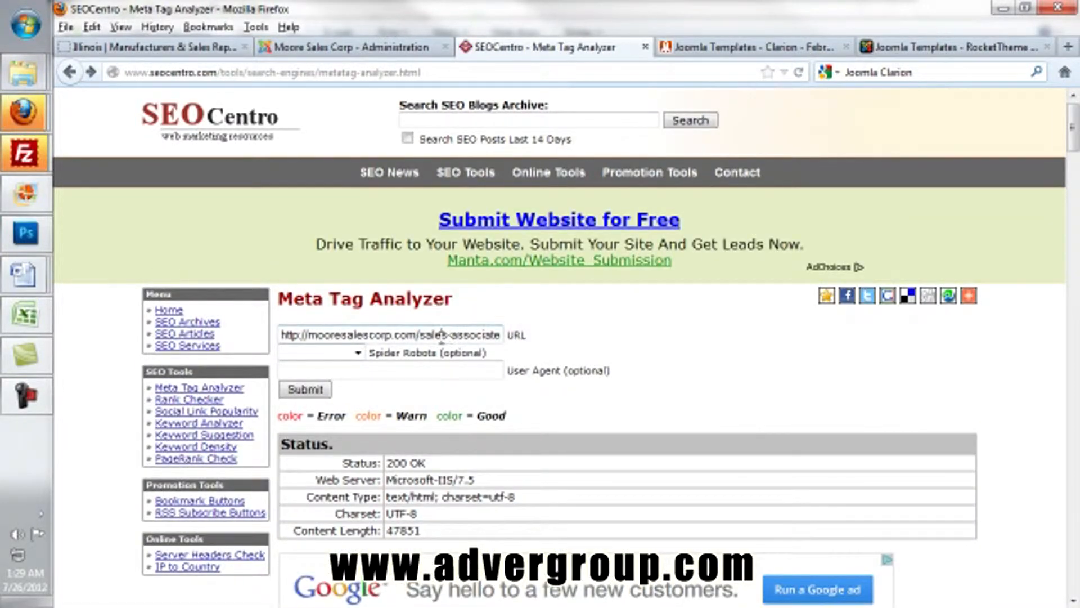
{"action": "triple_click", "coordinate": [442, 335]}
{"action": "key", "text": "Delete"}
{"action": "key", "text": "ctrl+v"}
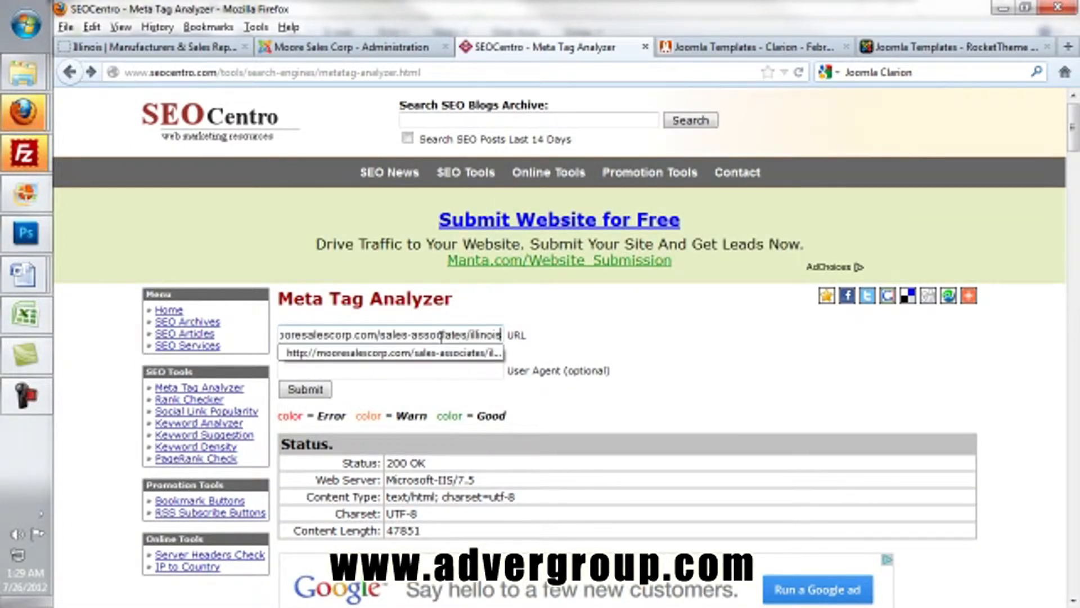
{"action": "left_click", "coordinate": [715, 347]}
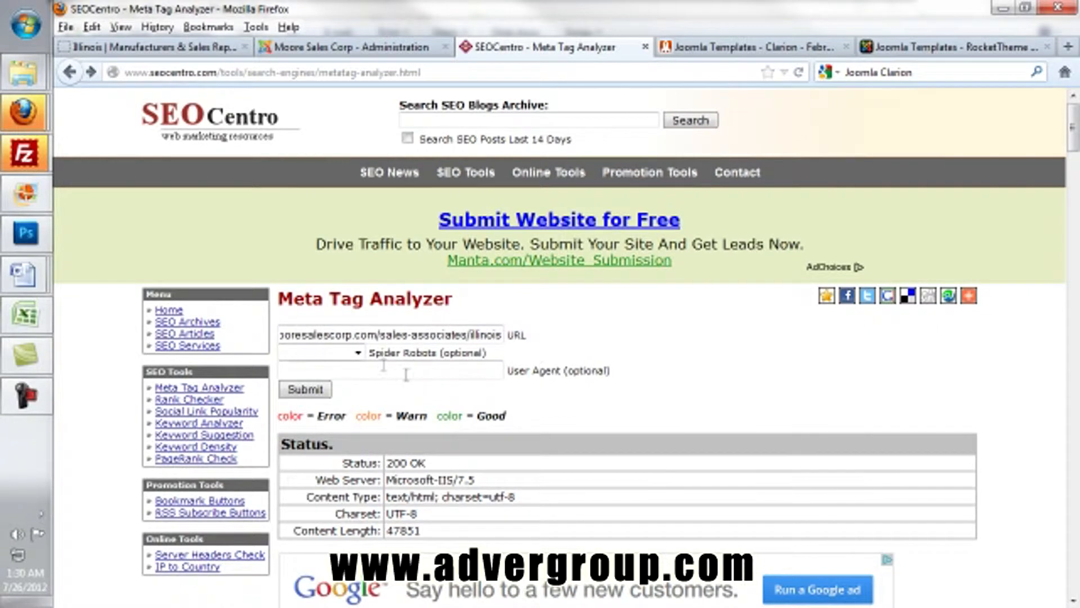
{"action": "left_click", "coordinate": [305, 390]}
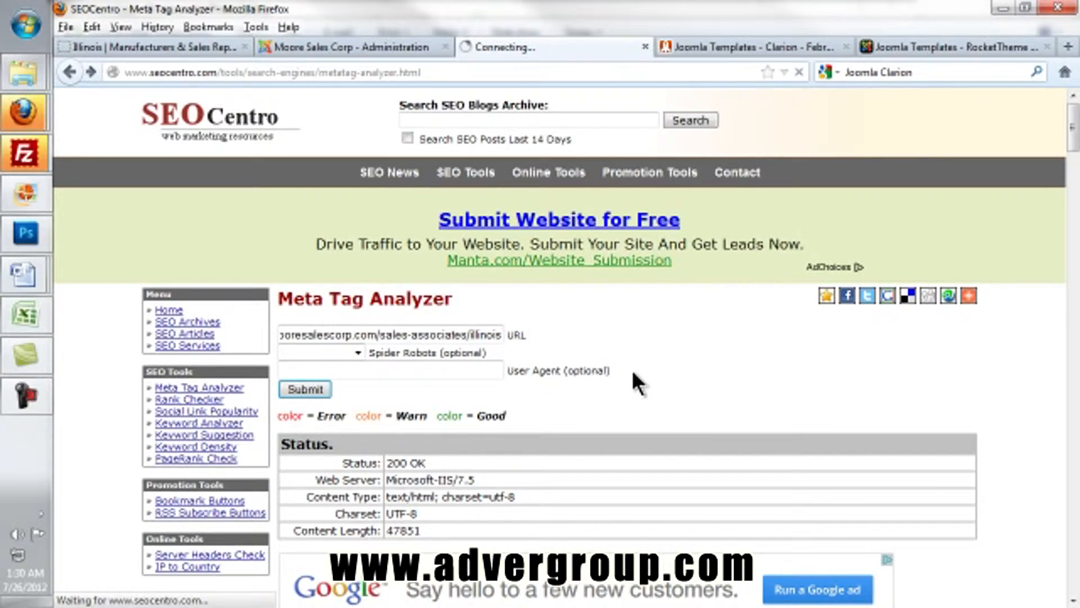
{"action": "scroll", "coordinate": [634, 373], "scroll_direction": "down", "scroll_amount": 10}
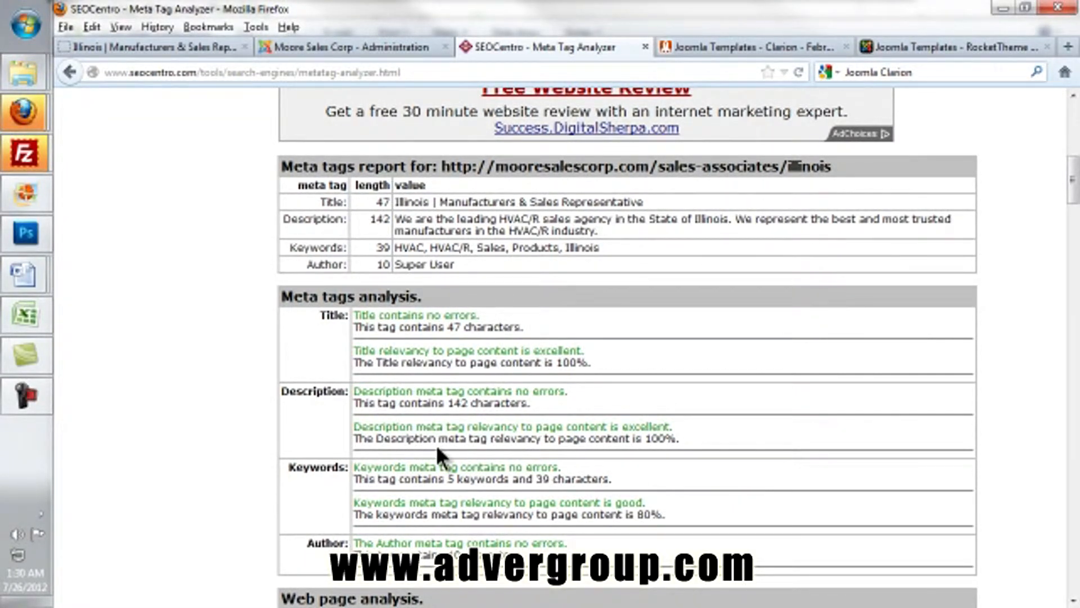
{"action": "scroll", "coordinate": [437, 444], "scroll_direction": "up", "scroll_amount": 5}
Return to the Illinois article in the Joomla administration and examine its publishing options and article display options
{"action": "left_click", "coordinate": [362, 47]}
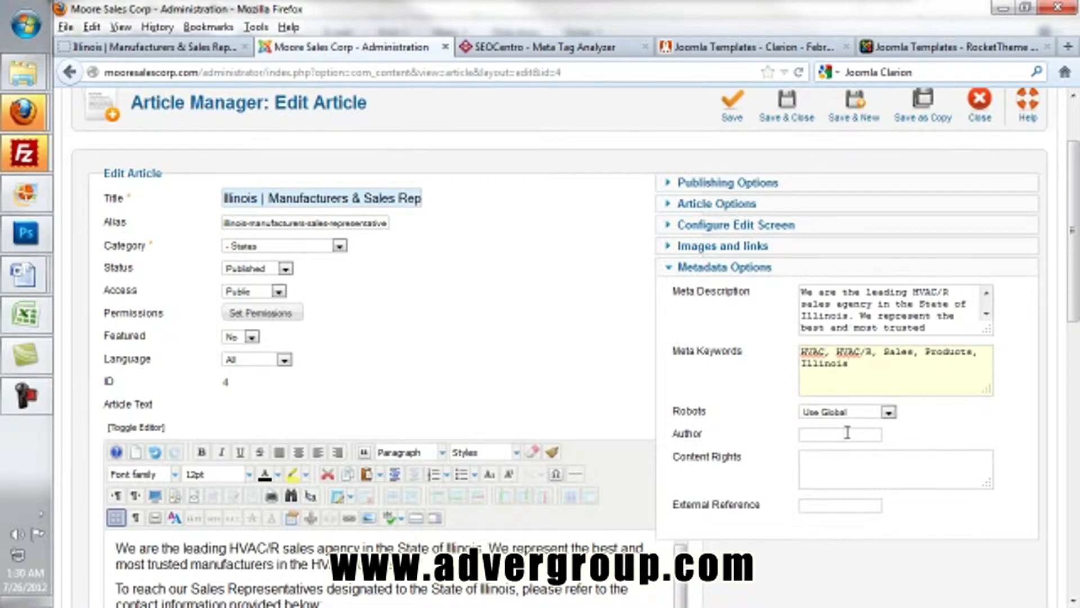
{"action": "scroll", "coordinate": [345, 333], "scroll_direction": "down", "scroll_amount": 2}
{"action": "scroll", "coordinate": [353, 322], "scroll_direction": "up", "scroll_amount": 3}
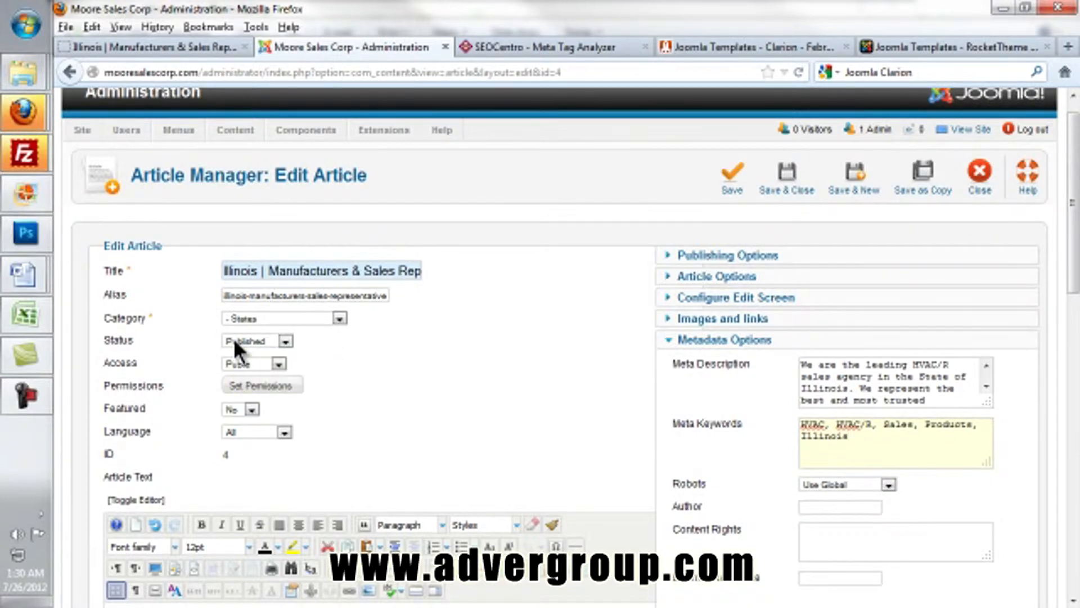
{"action": "left_click", "coordinate": [703, 260]}
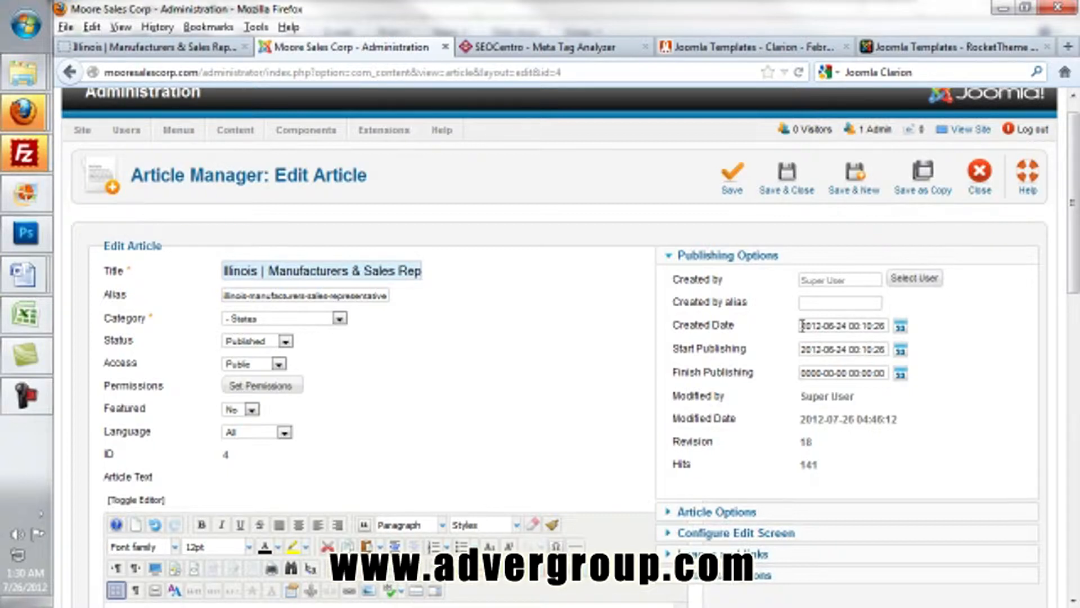
{"action": "left_click", "coordinate": [756, 512]}
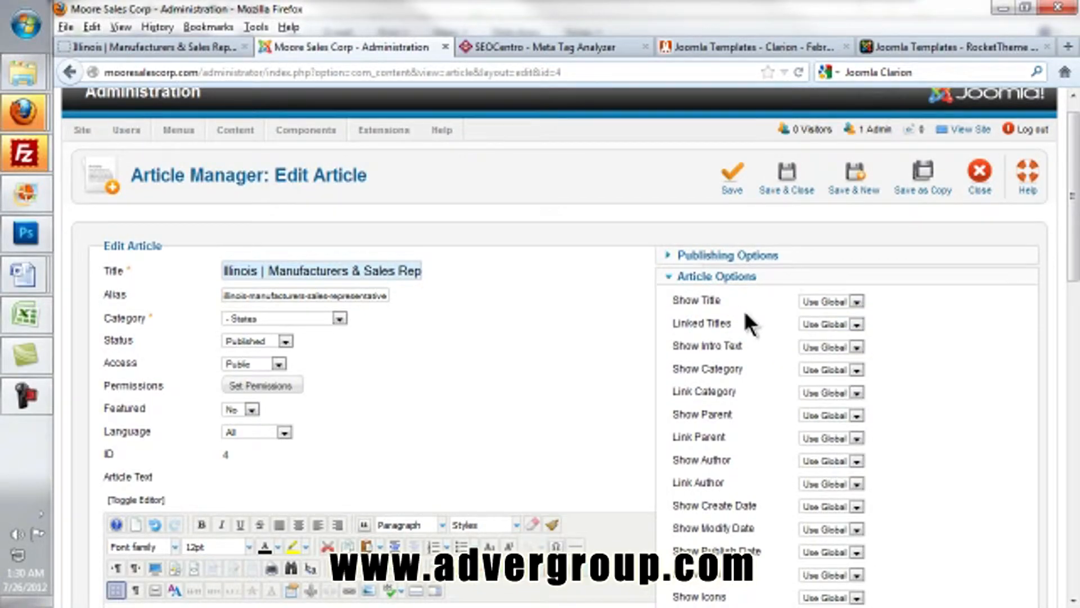
{"action": "scroll", "coordinate": [745, 315], "scroll_direction": "down", "scroll_amount": 1}
{"action": "scroll", "coordinate": [746, 314], "scroll_direction": "down", "scroll_amount": 10}
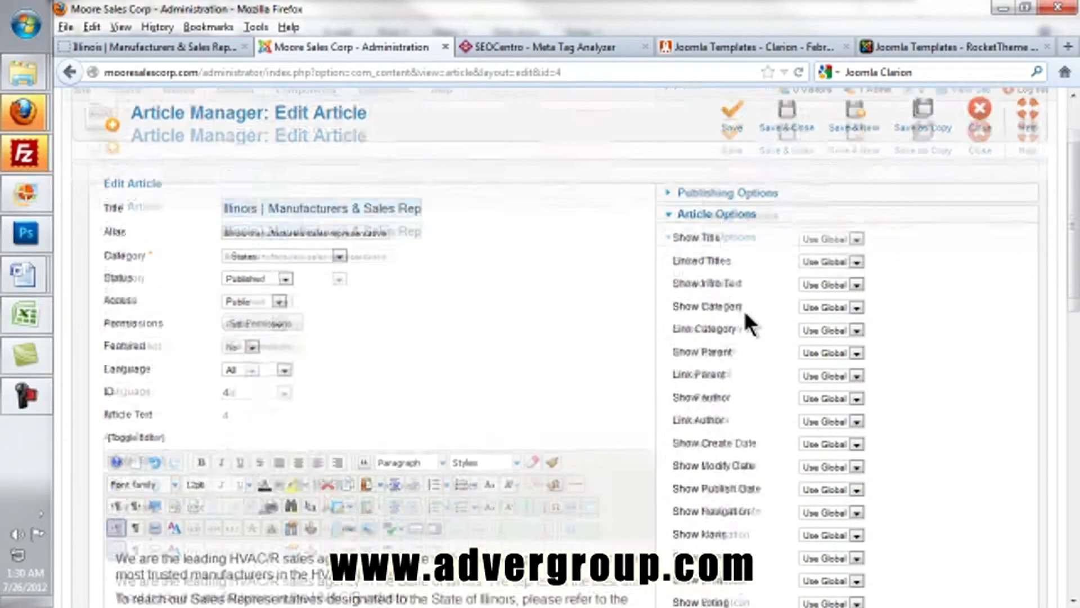
{"action": "scroll", "coordinate": [888, 434], "scroll_direction": "up", "scroll_amount": 12}
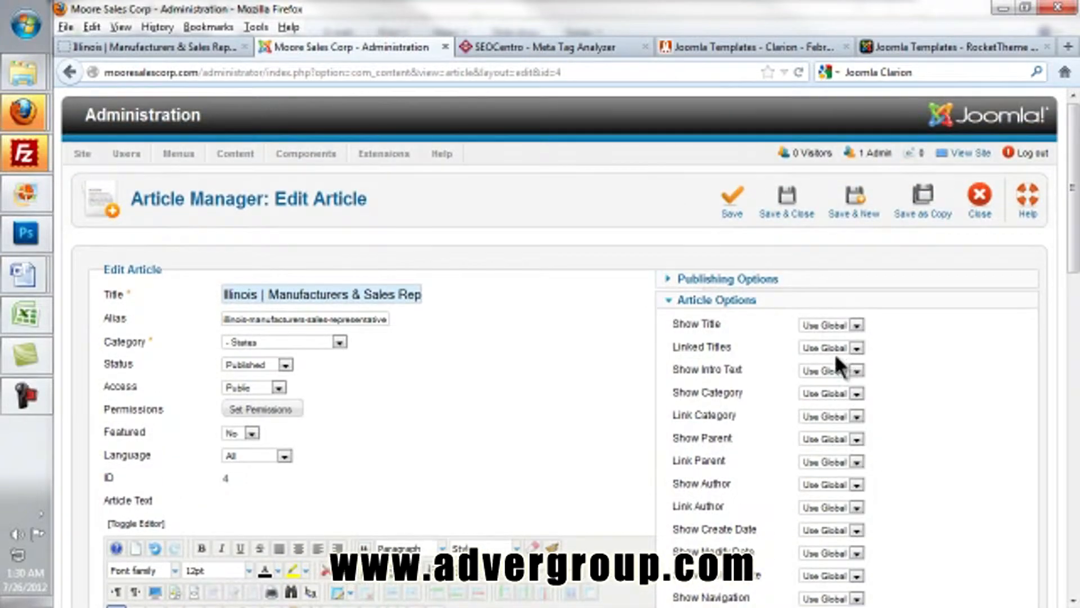
Save and close the Illinois article, and filter the article list by the Manufacturers category
{"action": "left_click", "coordinate": [805, 224]}
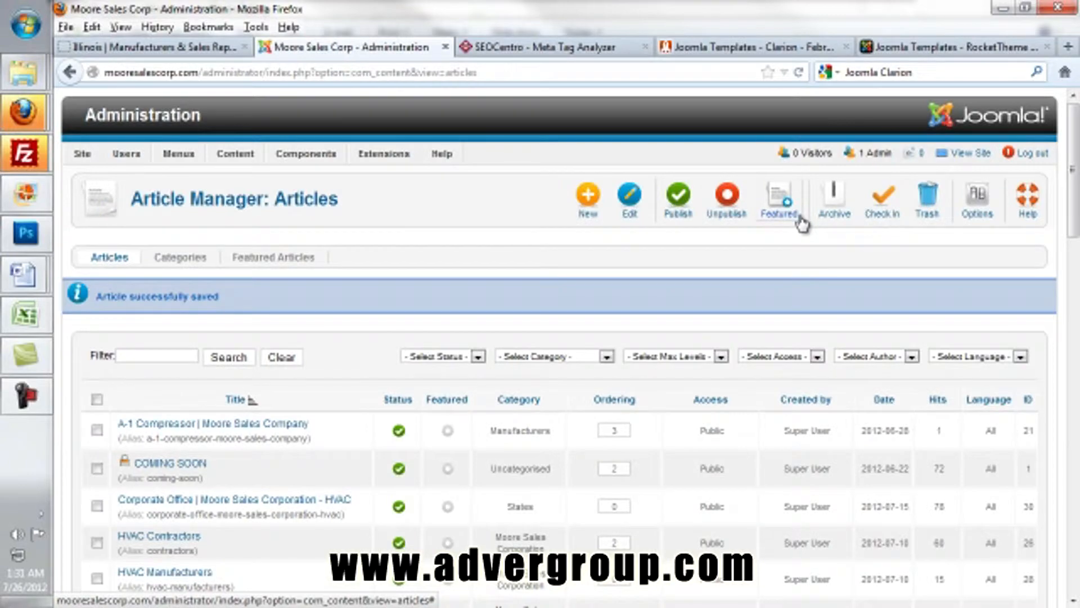
{"action": "scroll", "coordinate": [798, 214], "scroll_direction": "down", "scroll_amount": 2}
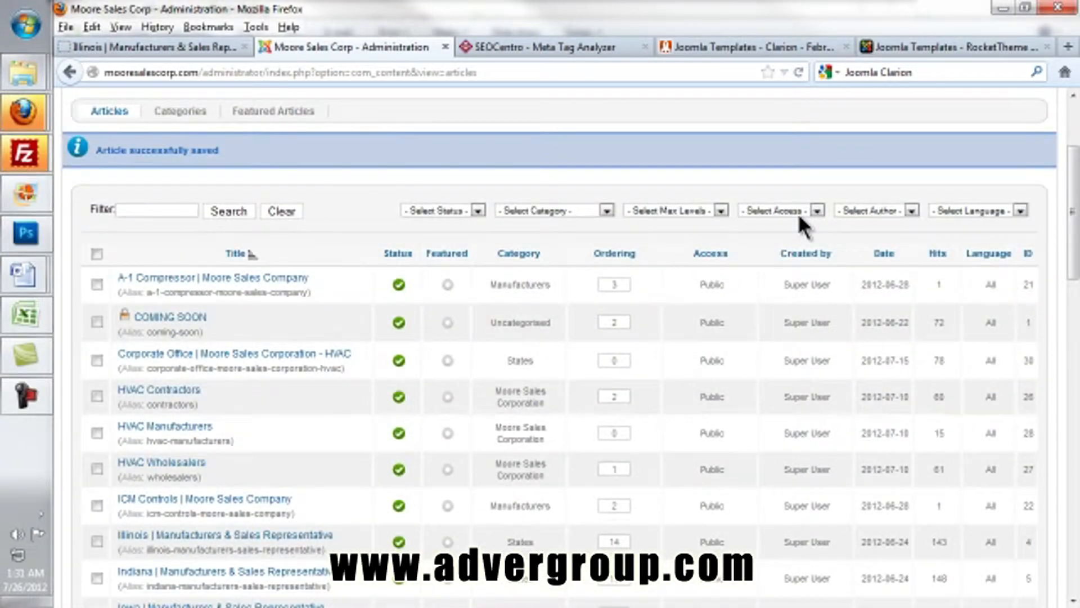
{"action": "scroll", "coordinate": [269, 218], "scroll_direction": "up", "scroll_amount": 4}
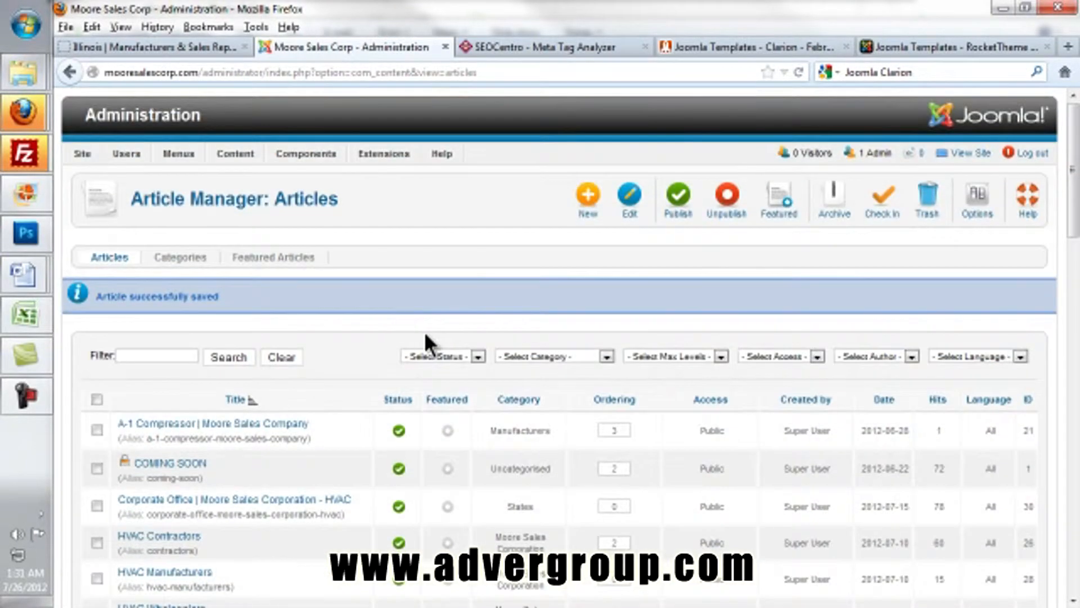
{"action": "left_click", "coordinate": [565, 357]}
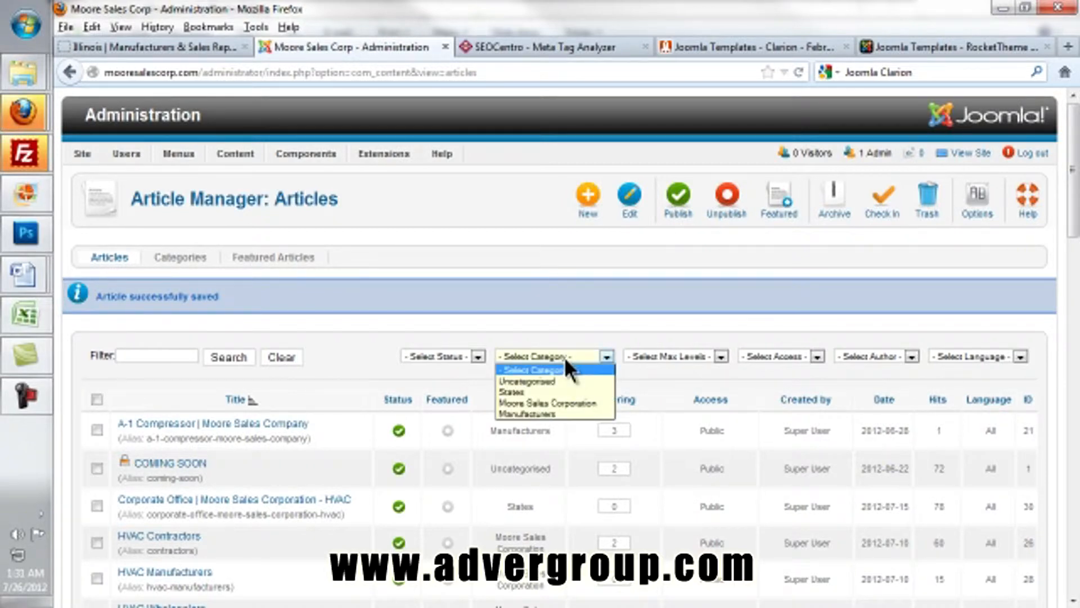
{"action": "left_click", "coordinate": [535, 413]}
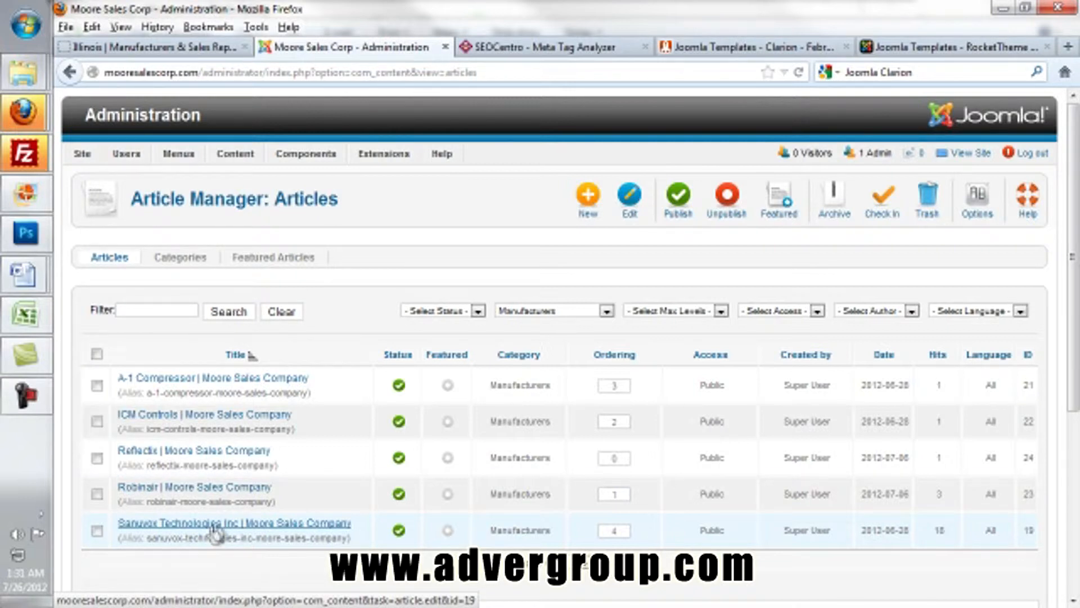
Open the Module Manager and review the list of site modules with their status and positions
{"action": "mouse_move", "coordinate": [384, 153]}
{"action": "left_click", "coordinate": [393, 197]}
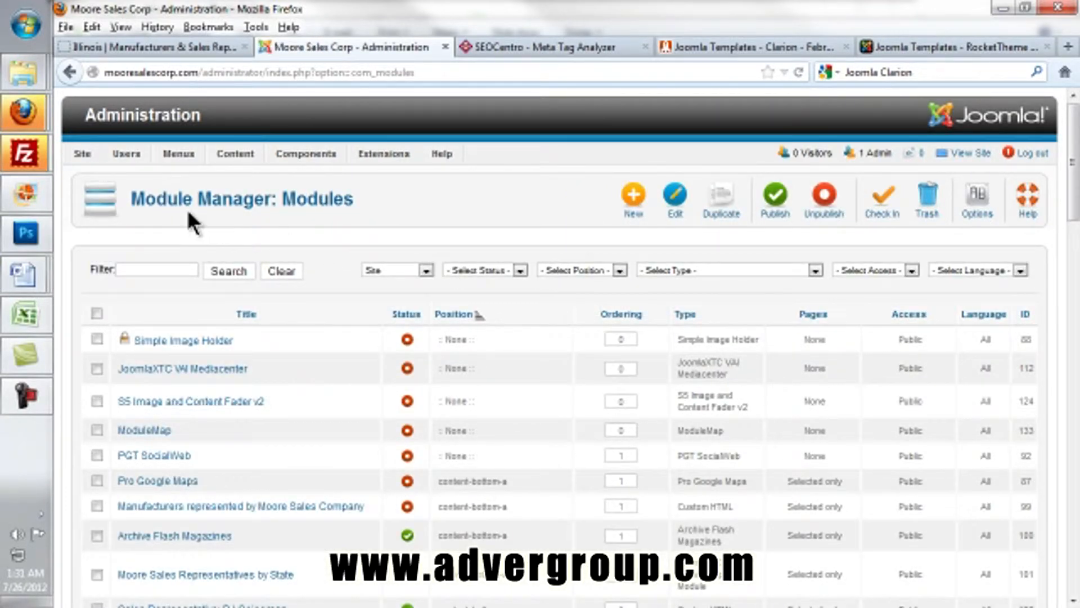
{"action": "scroll", "coordinate": [510, 306], "scroll_direction": "down", "scroll_amount": 2}
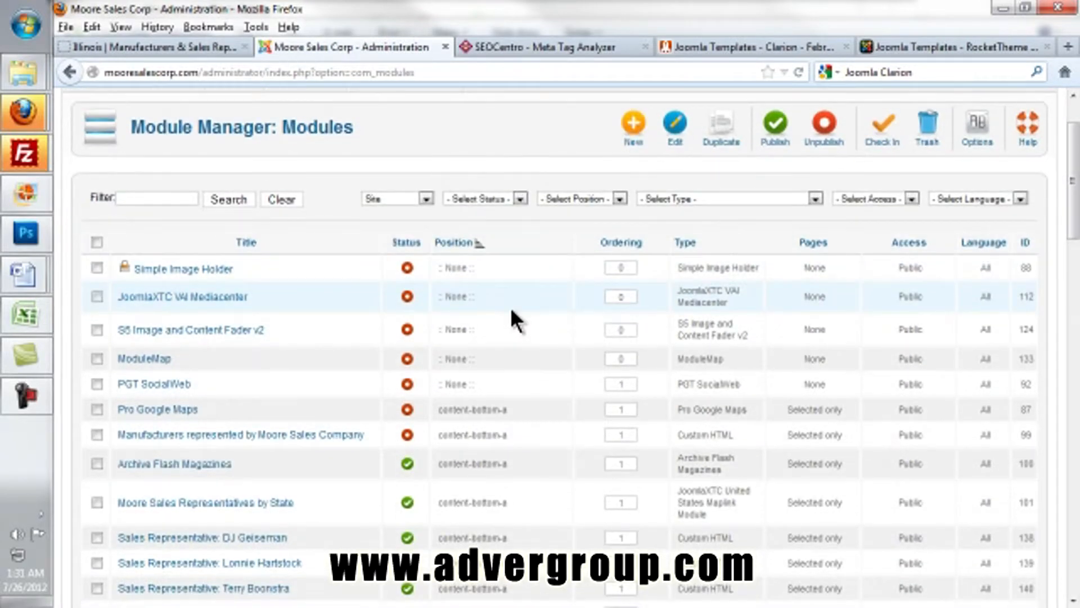
{"action": "scroll", "coordinate": [511, 307], "scroll_direction": "up", "scroll_amount": 2}
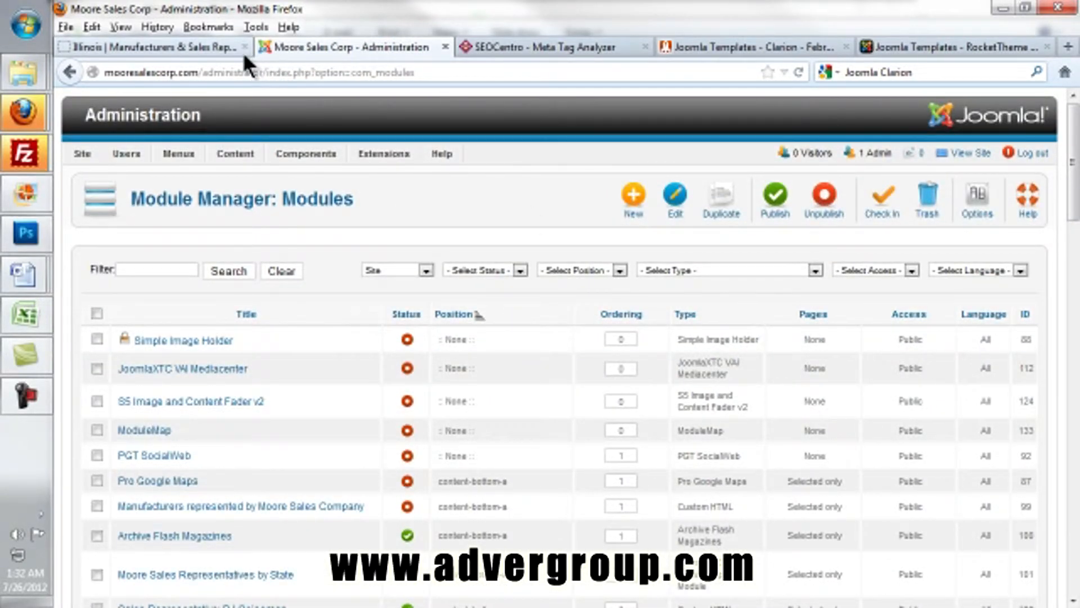
Open the home page of the public Moore Sales Corporation website and look over its banner and sales representatives section
{"action": "left_click", "coordinate": [176, 50]}
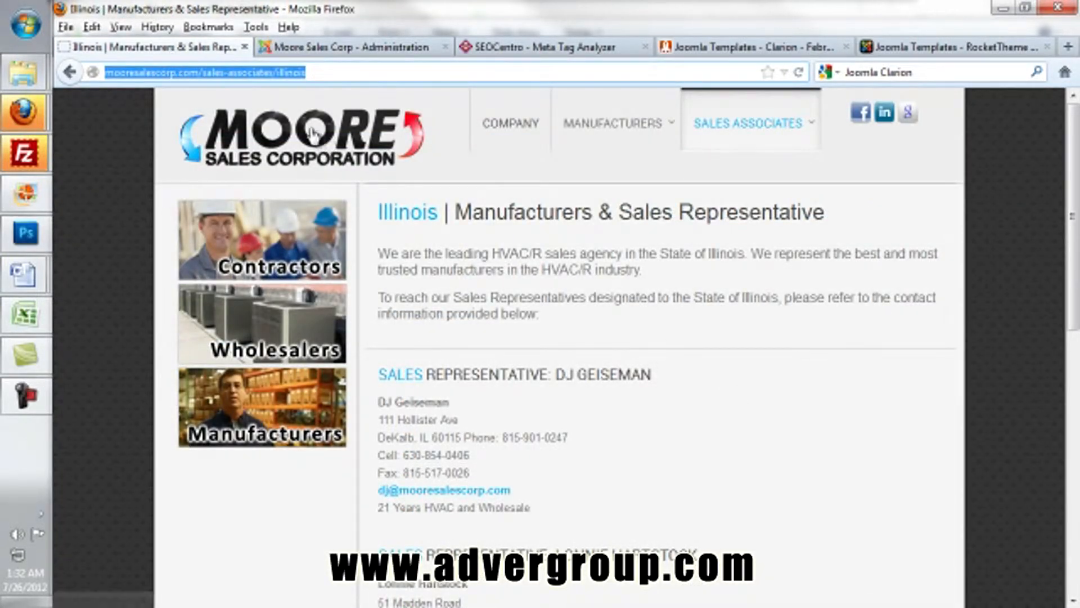
{"action": "key", "text": "Return"}
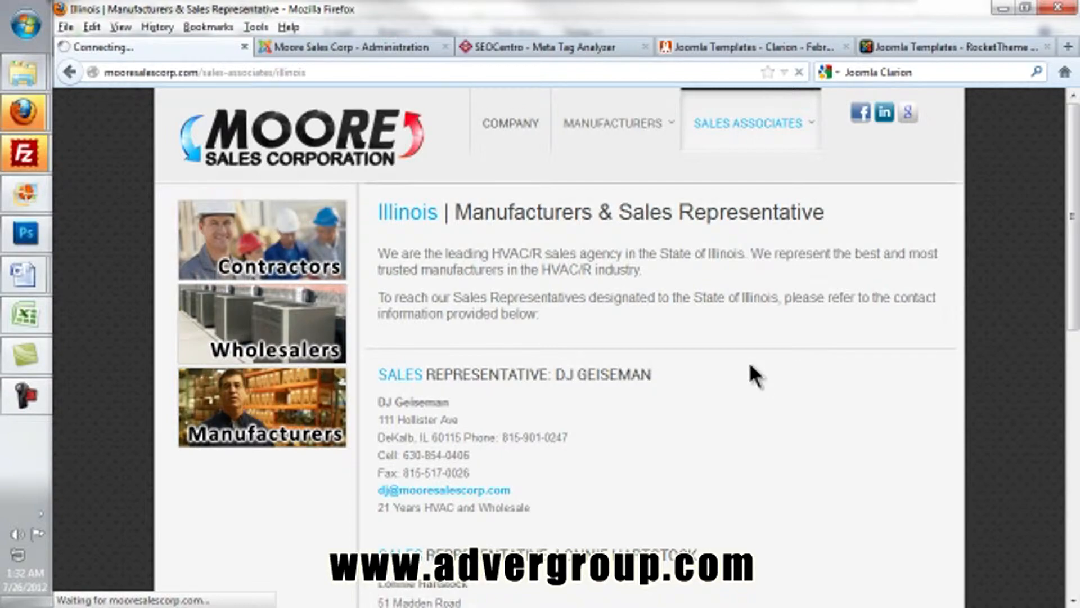
{"action": "scroll", "coordinate": [754, 373], "scroll_direction": "down", "scroll_amount": 3}
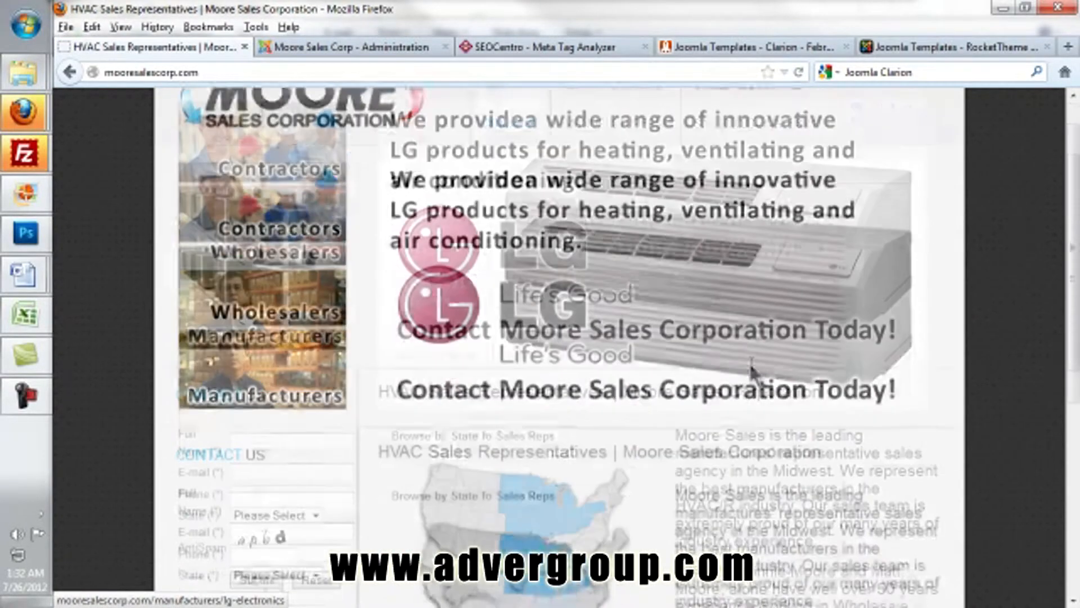
Look over the home page's intro text and contact form, and view the module position diagram position-3.jpg in Windows Live Photo Gallery
{"action": "left_click_drag", "start_coordinate": [686, 338], "coordinate": [782, 565]}
{"action": "scroll", "coordinate": [691, 388], "scroll_direction": "up", "scroll_amount": 3}
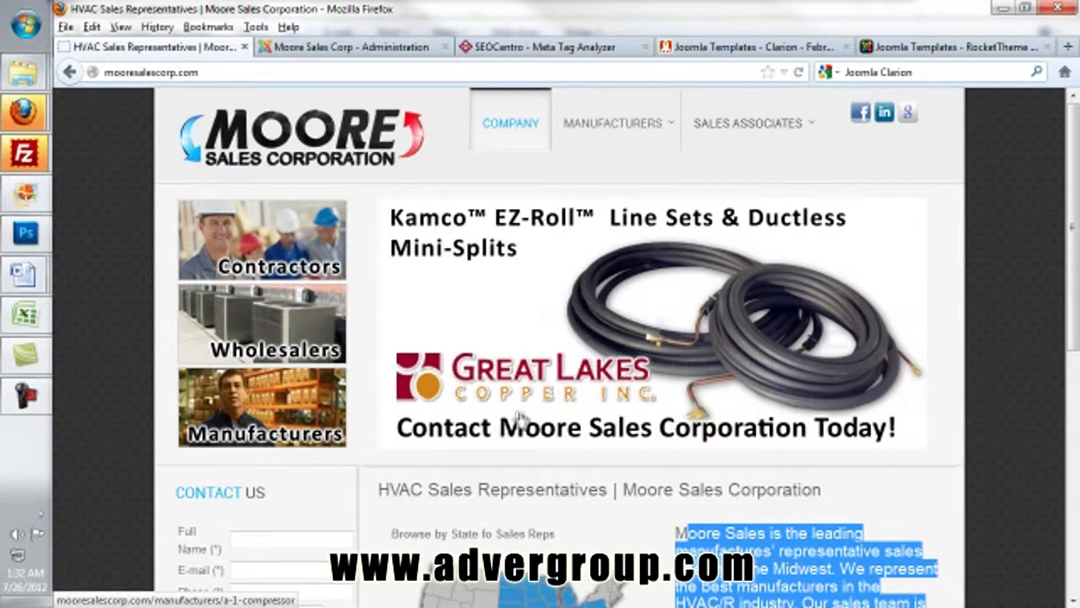
{"action": "scroll", "coordinate": [344, 443], "scroll_direction": "down", "scroll_amount": 2}
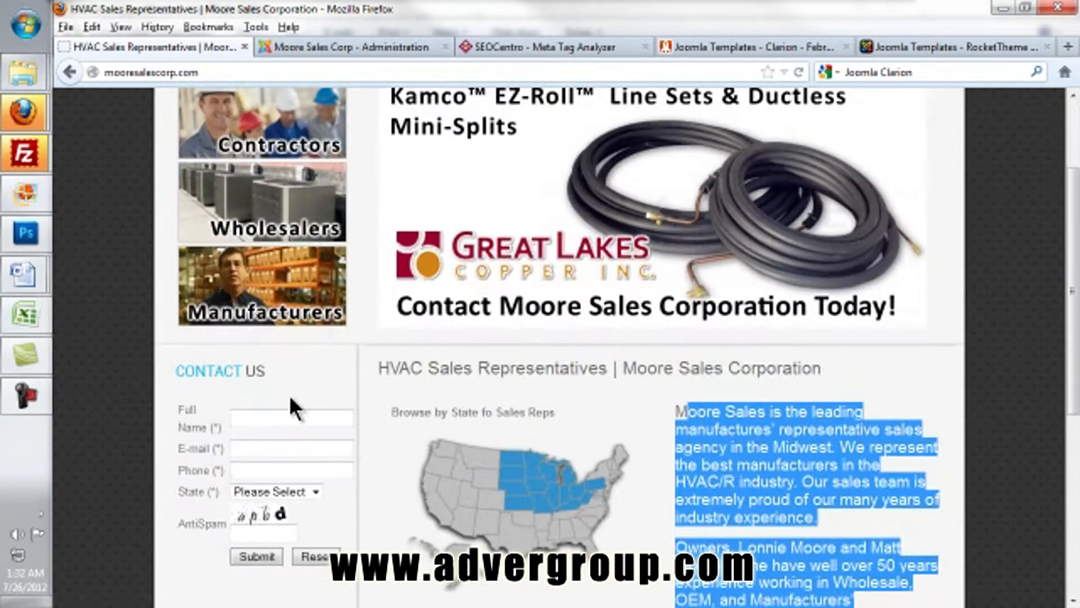
{"action": "scroll", "coordinate": [298, 472], "scroll_direction": "down", "scroll_amount": 5}
{"action": "scroll", "coordinate": [298, 470], "scroll_direction": "down", "scroll_amount": 2}
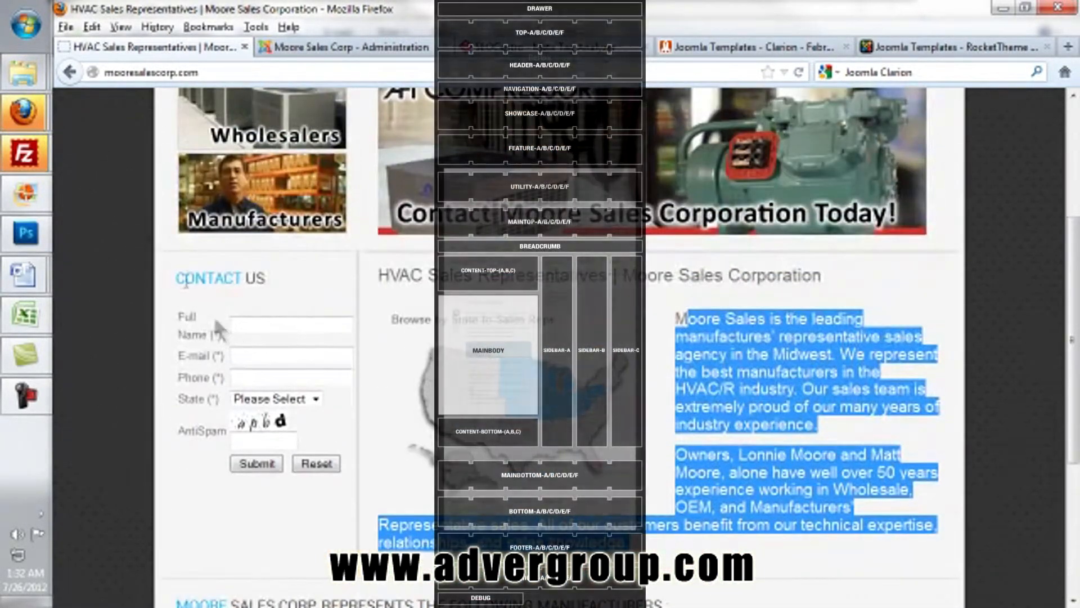
{"action": "left_click", "coordinate": [36, 198]}
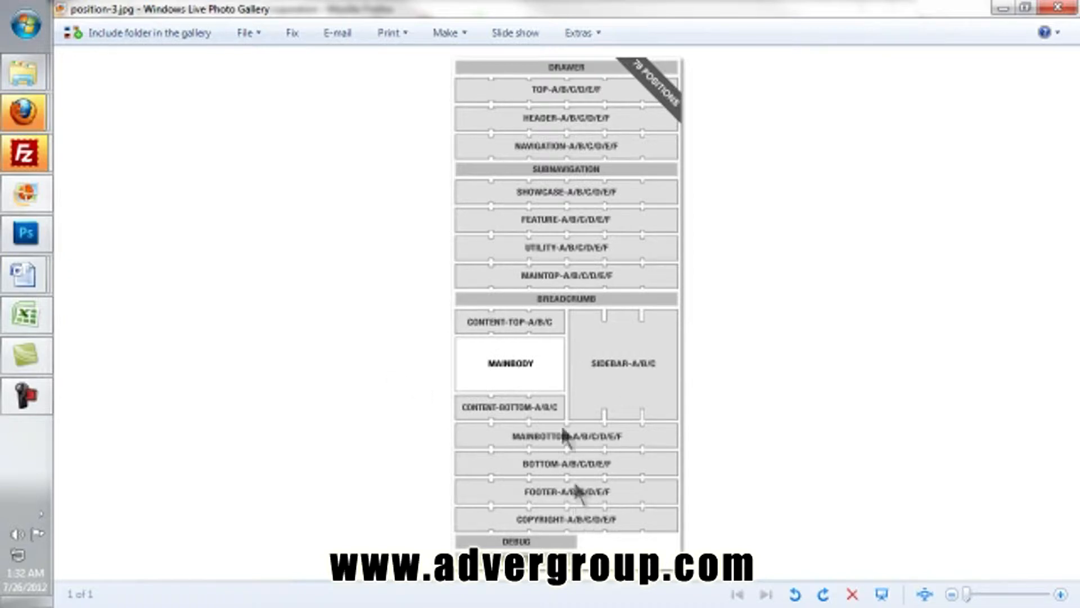
{"action": "left_click", "coordinate": [1001, 7]}
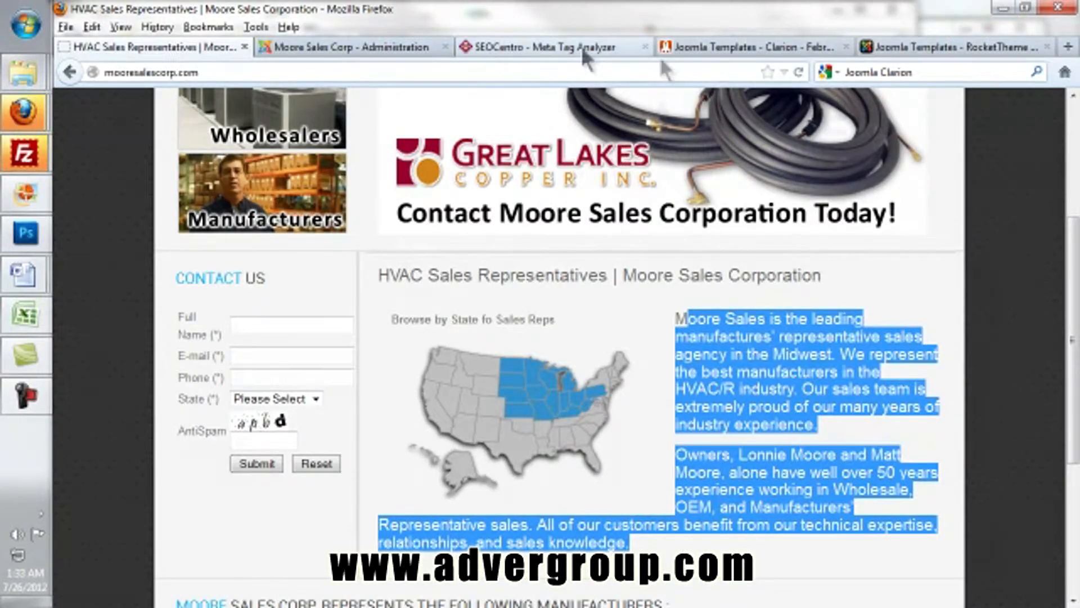
Return to the Module Manager in the Joomla administration and filter the module list by the Custom HTML type
{"action": "left_click", "coordinate": [397, 49]}
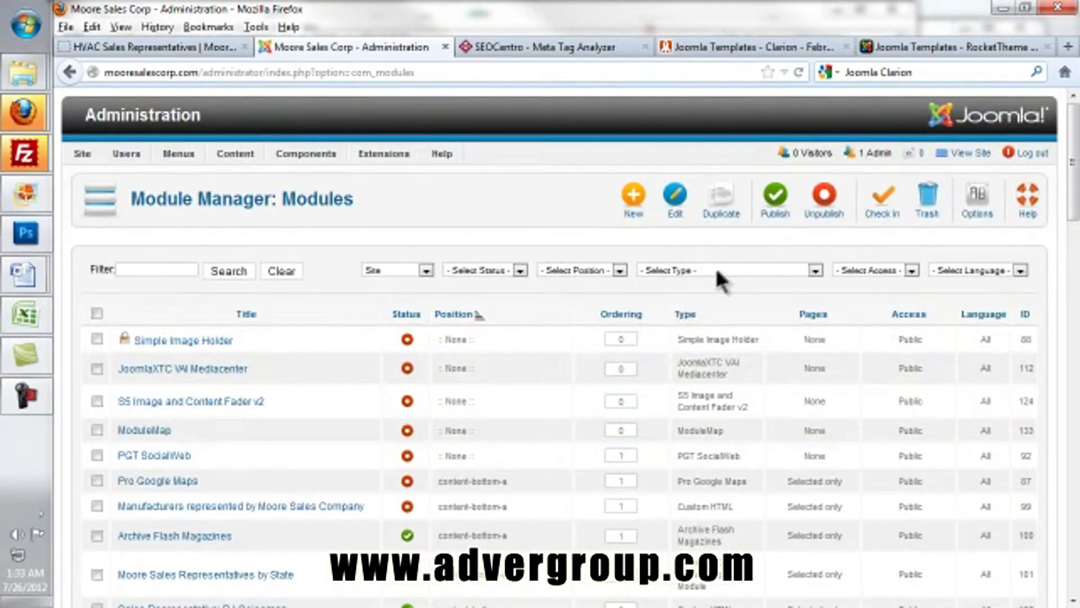
{"action": "left_click", "coordinate": [717, 272]}
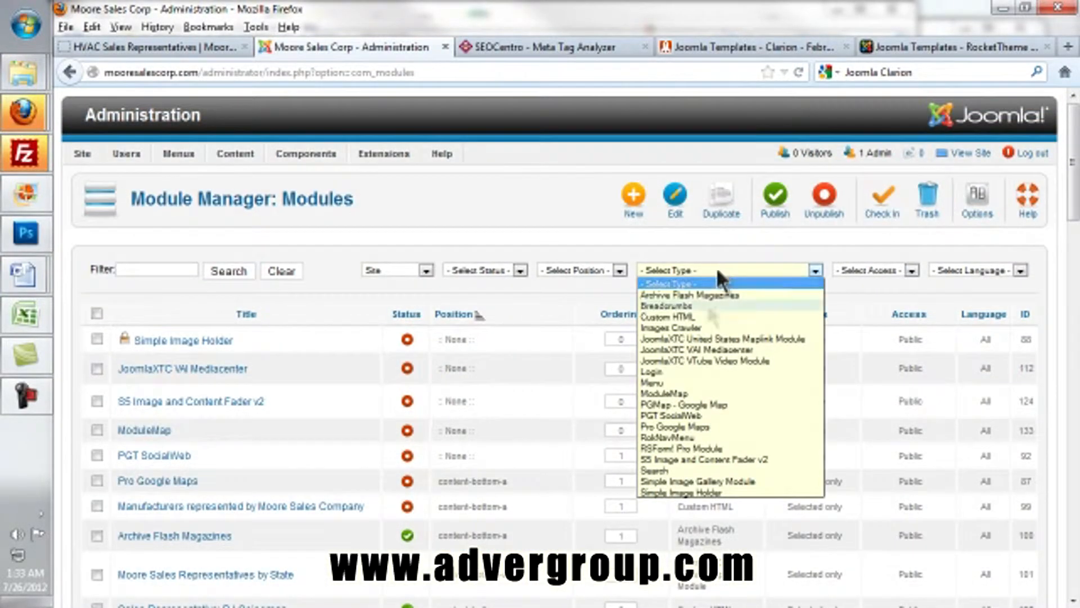
{"action": "left_click", "coordinate": [702, 316]}
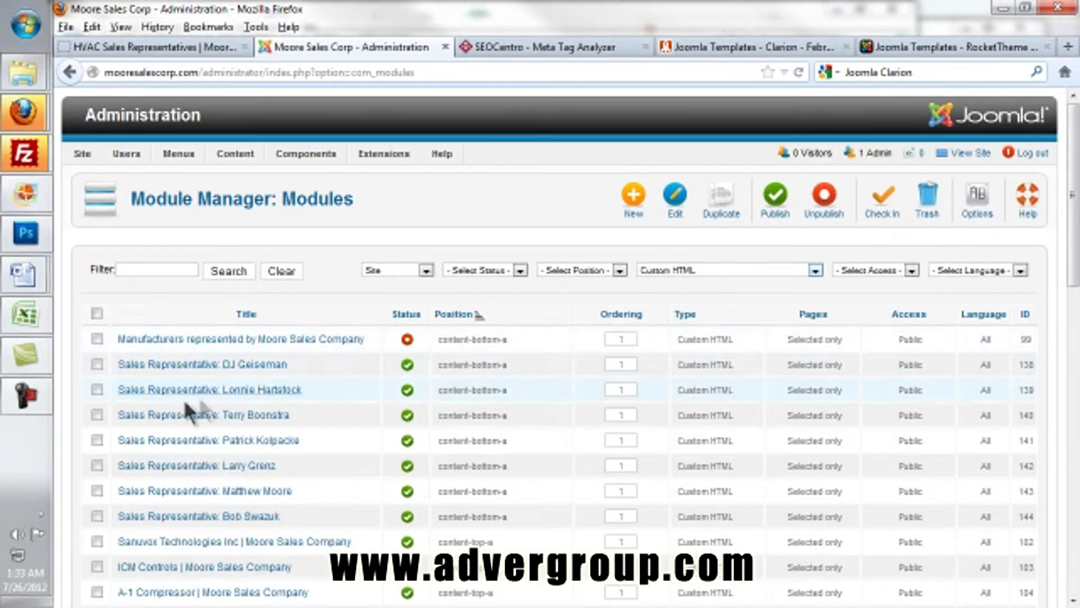
Open the second Sales Representative module in the list and examine its details, custom output text and menu assignment
{"action": "left_click", "coordinate": [163, 399]}
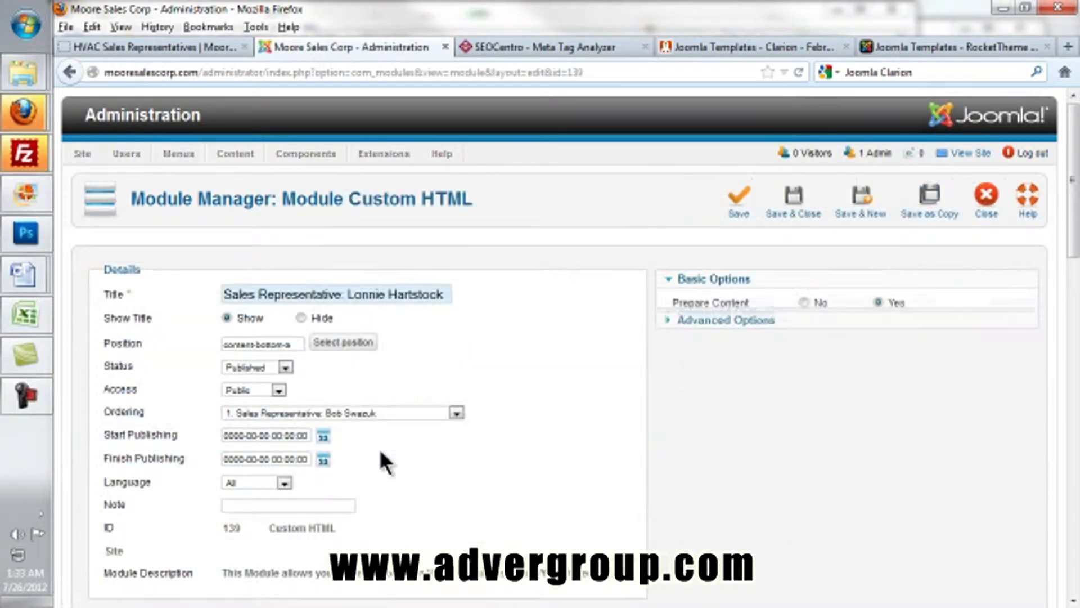
{"action": "scroll", "coordinate": [393, 447], "scroll_direction": "down", "scroll_amount": 7}
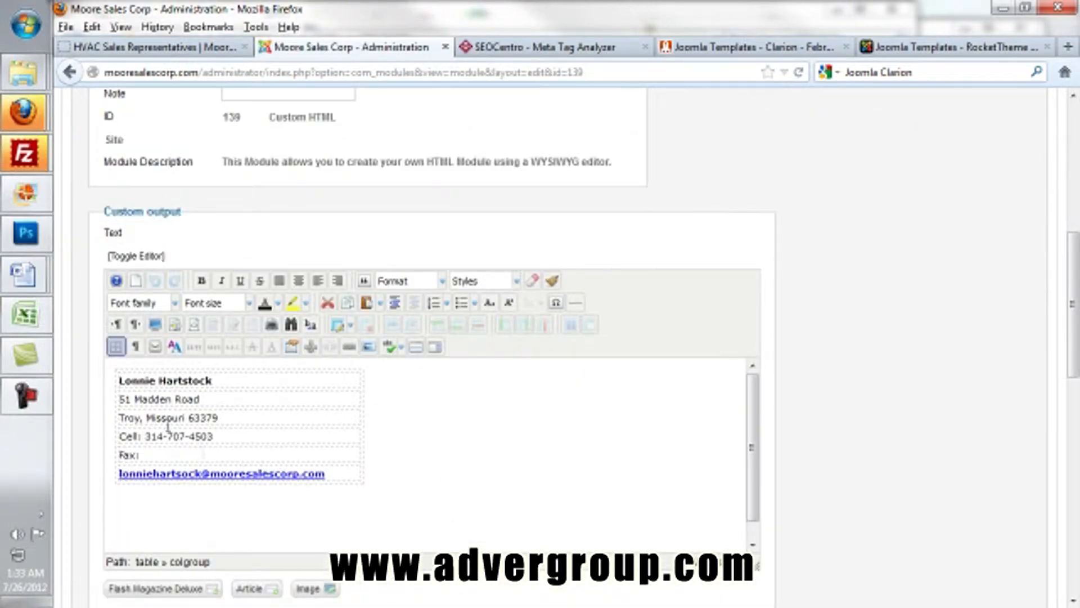
{"action": "left_click", "coordinate": [265, 512]}
{"action": "scroll", "coordinate": [549, 462], "scroll_direction": "up", "scroll_amount": 4}
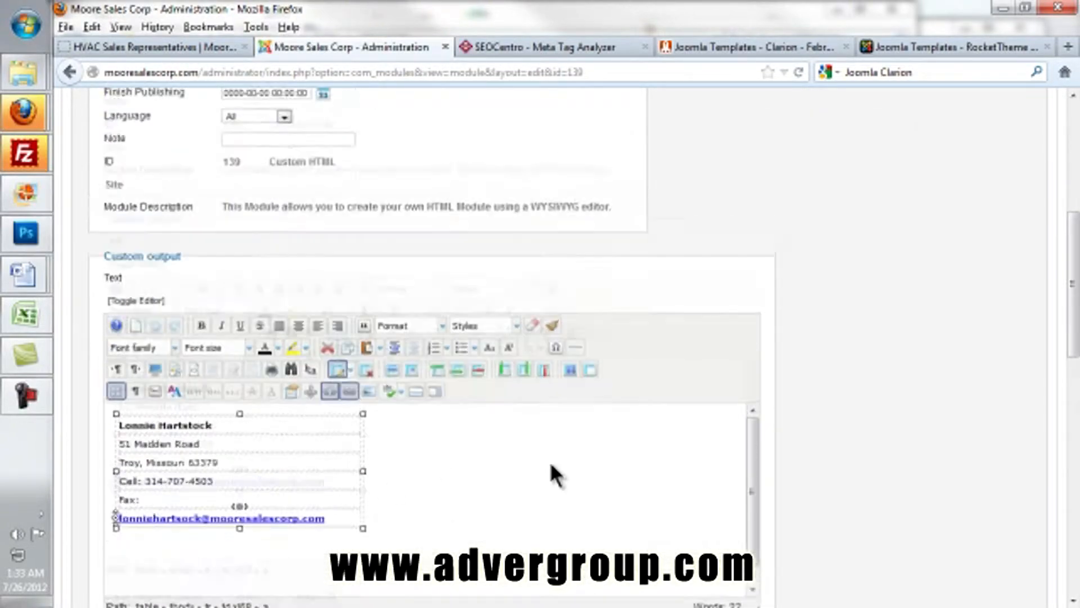
{"action": "scroll", "coordinate": [495, 262], "scroll_direction": "down", "scroll_amount": 2}
{"action": "scroll", "coordinate": [504, 272], "scroll_direction": "down", "scroll_amount": 6}
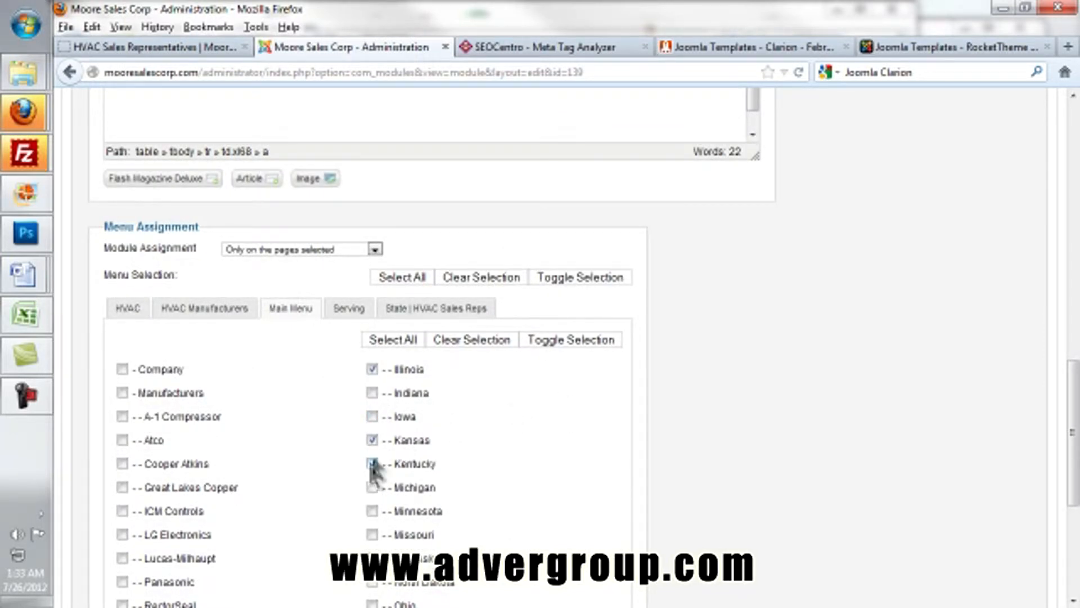
Open the Illinois sales associates page on the public site and look over the sales representatives' contact blocks
{"action": "left_click", "coordinate": [205, 49]}
{"action": "scroll", "coordinate": [685, 169], "scroll_direction": "up", "scroll_amount": 5}
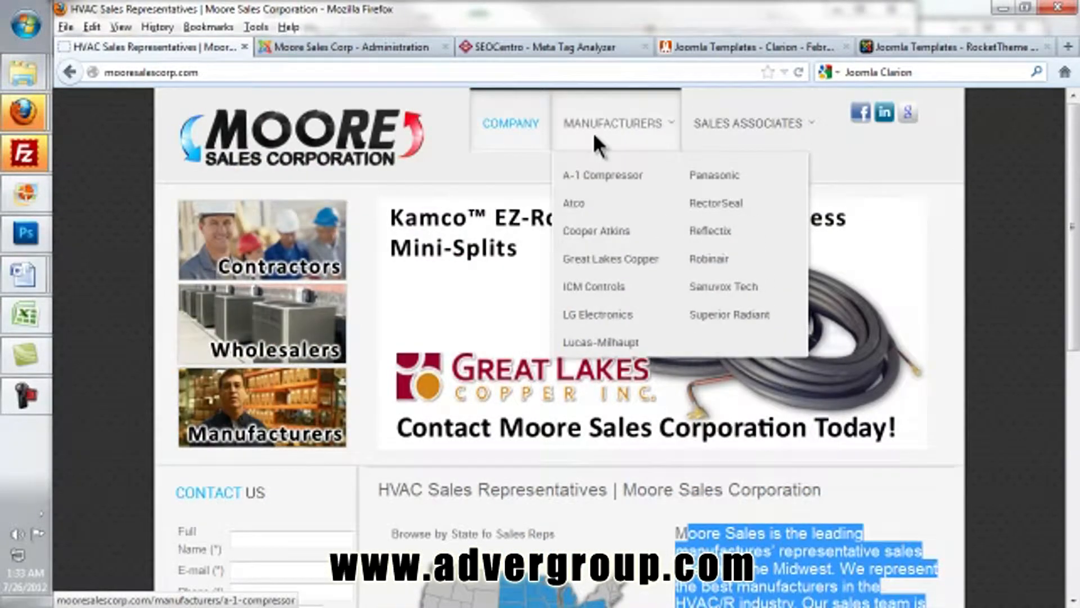
{"action": "mouse_move", "coordinate": [728, 125]}
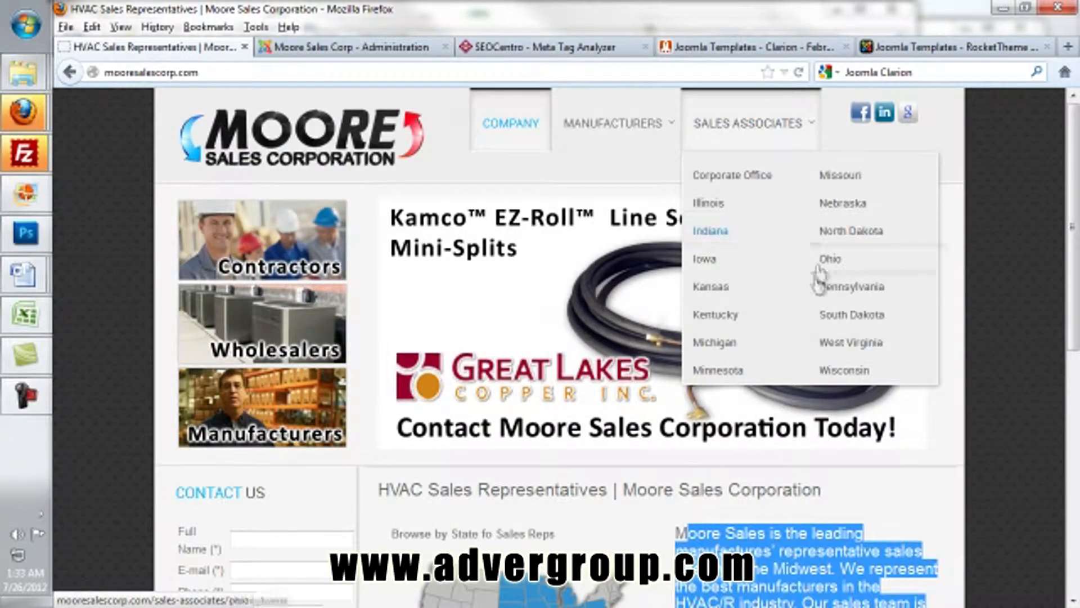
{"action": "left_click", "coordinate": [713, 207]}
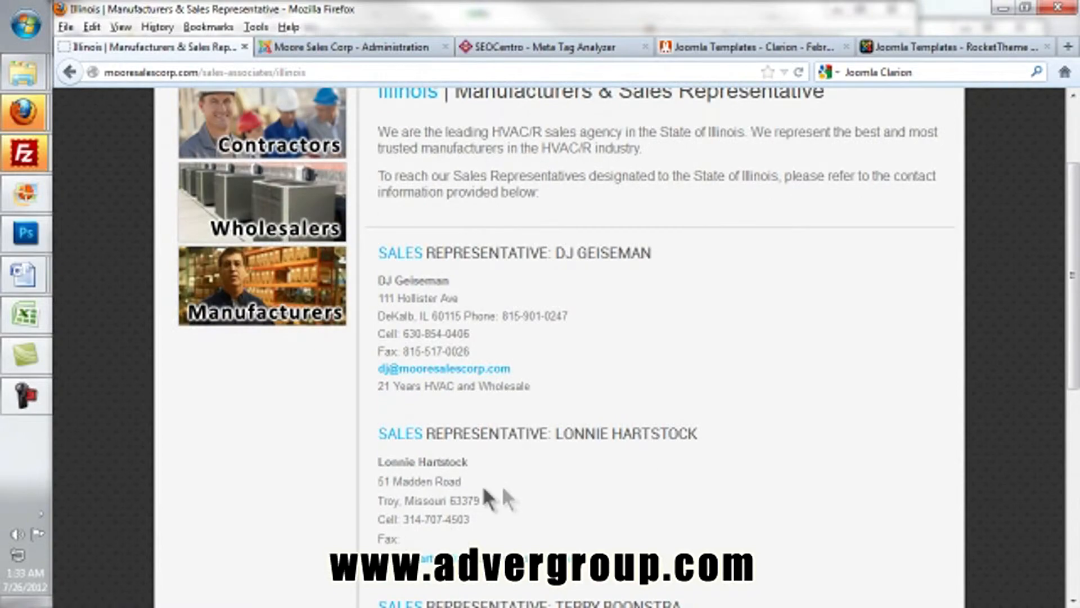
{"action": "scroll", "coordinate": [485, 495], "scroll_direction": "down", "scroll_amount": 3}
{"action": "scroll", "coordinate": [485, 495], "scroll_direction": "up", "scroll_amount": 5}
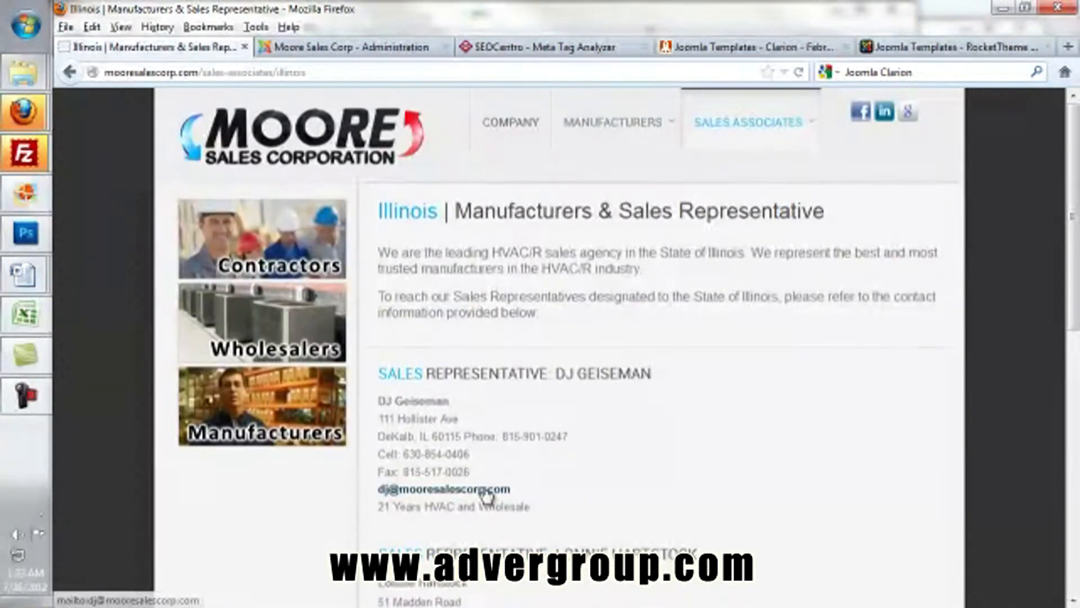
{"action": "scroll", "coordinate": [463, 289], "scroll_direction": "down", "scroll_amount": 3}
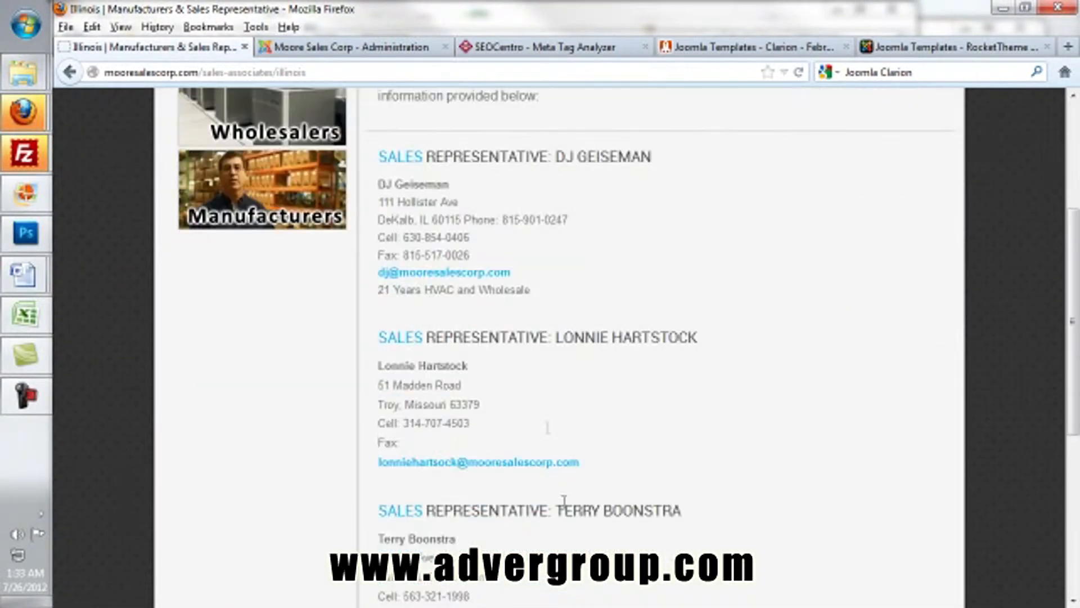
Return to the sales representative module's details and compare its position with the template diagram in Windows Live Photo Gallery
{"action": "left_click", "coordinate": [344, 46]}
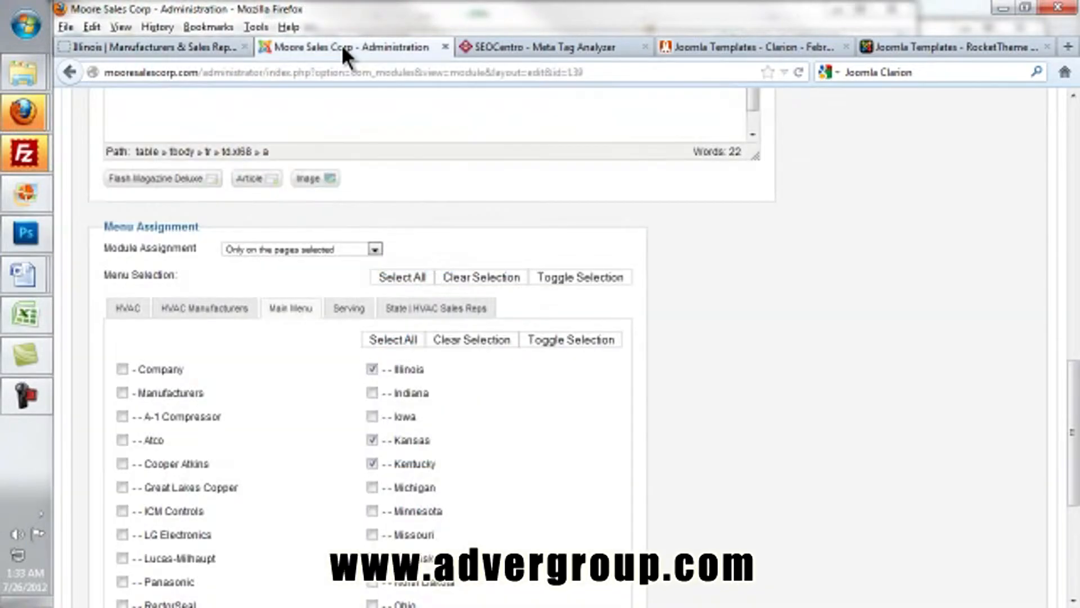
{"action": "scroll", "coordinate": [514, 383], "scroll_direction": "up", "scroll_amount": 10}
{"action": "scroll", "coordinate": [326, 354], "scroll_direction": "up", "scroll_amount": 3}
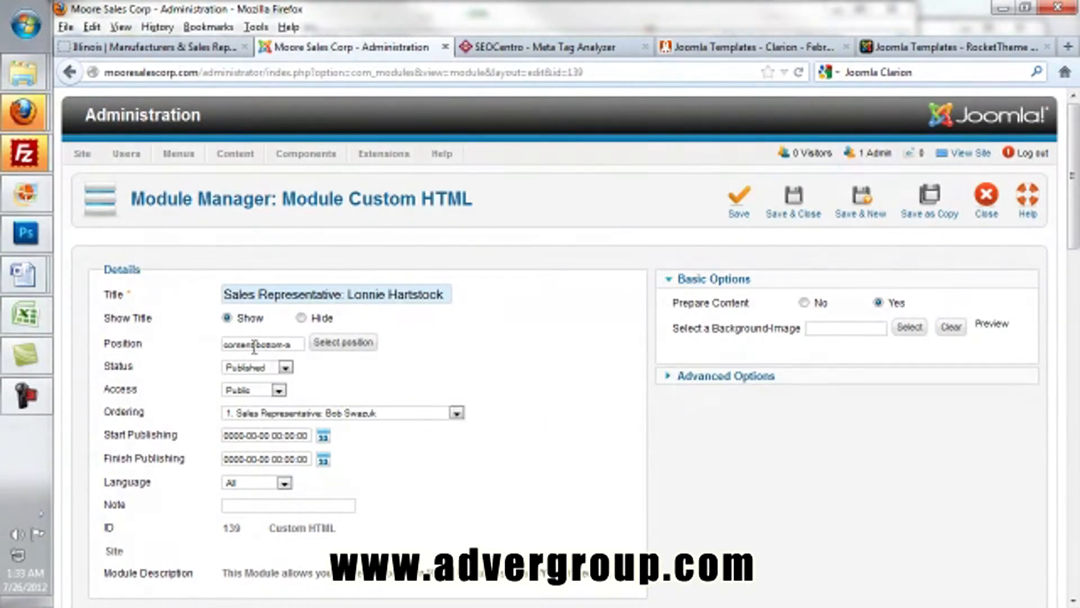
{"action": "left_click", "coordinate": [14, 196]}
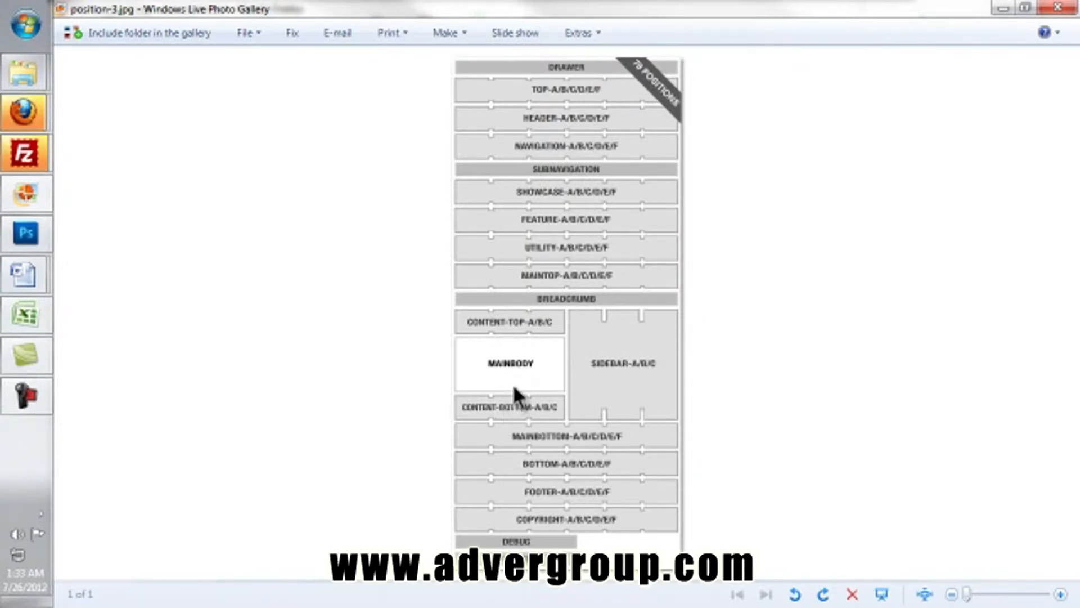
{"action": "left_click", "coordinate": [1000, 9]}
Review the sales representative module's custom text and menu assignment, and save and close the module
{"action": "scroll", "coordinate": [597, 326], "scroll_direction": "down", "scroll_amount": 1}
{"action": "scroll", "coordinate": [582, 332], "scroll_direction": "down", "scroll_amount": 5}
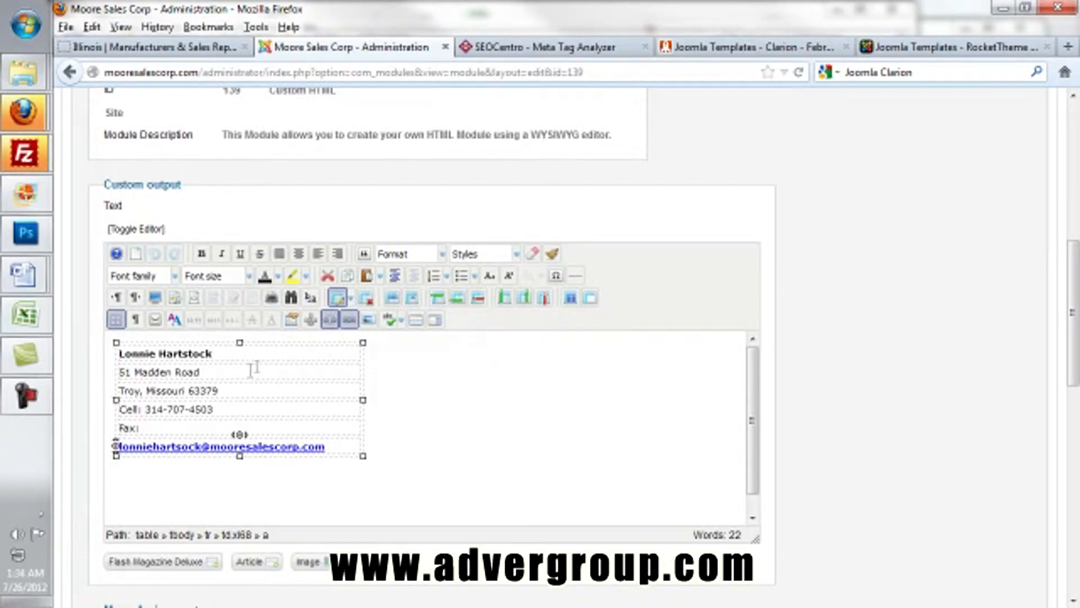
{"action": "scroll", "coordinate": [490, 444], "scroll_direction": "up", "scroll_amount": 10}
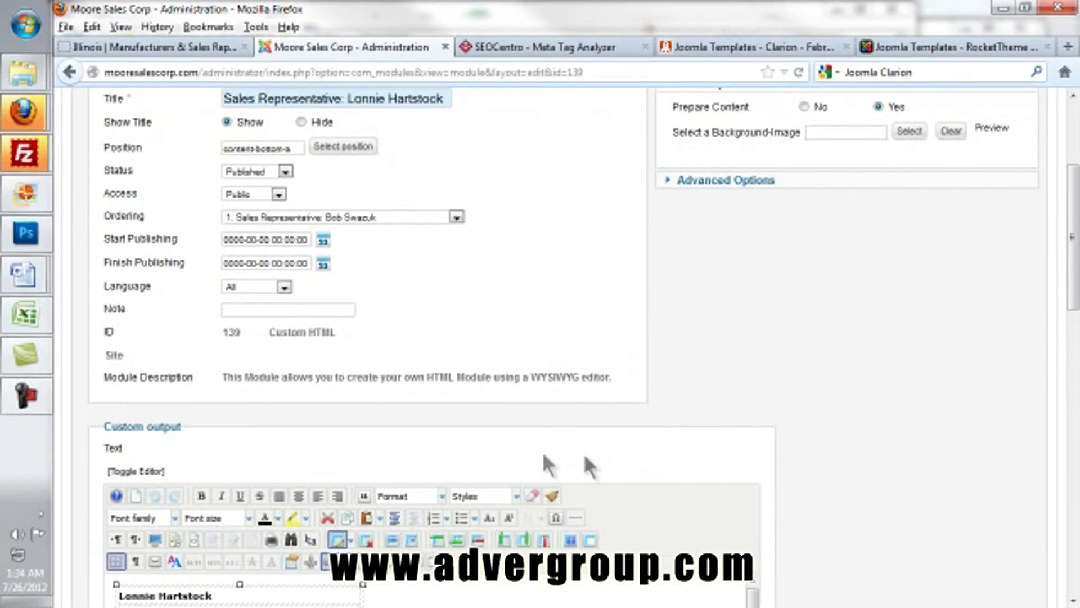
{"action": "scroll", "coordinate": [663, 457], "scroll_direction": "down", "scroll_amount": 15}
{"action": "scroll", "coordinate": [444, 322], "scroll_direction": "up", "scroll_amount": 2}
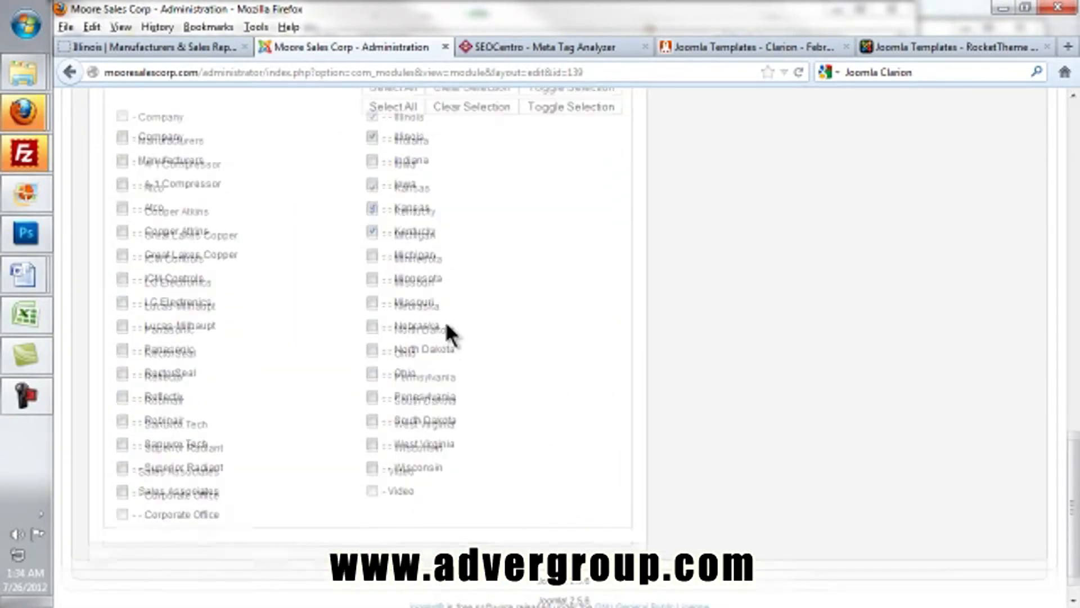
{"action": "scroll", "coordinate": [821, 450], "scroll_direction": "up", "scroll_amount": 5}
{"action": "scroll", "coordinate": [931, 441], "scroll_direction": "up", "scroll_amount": 6}
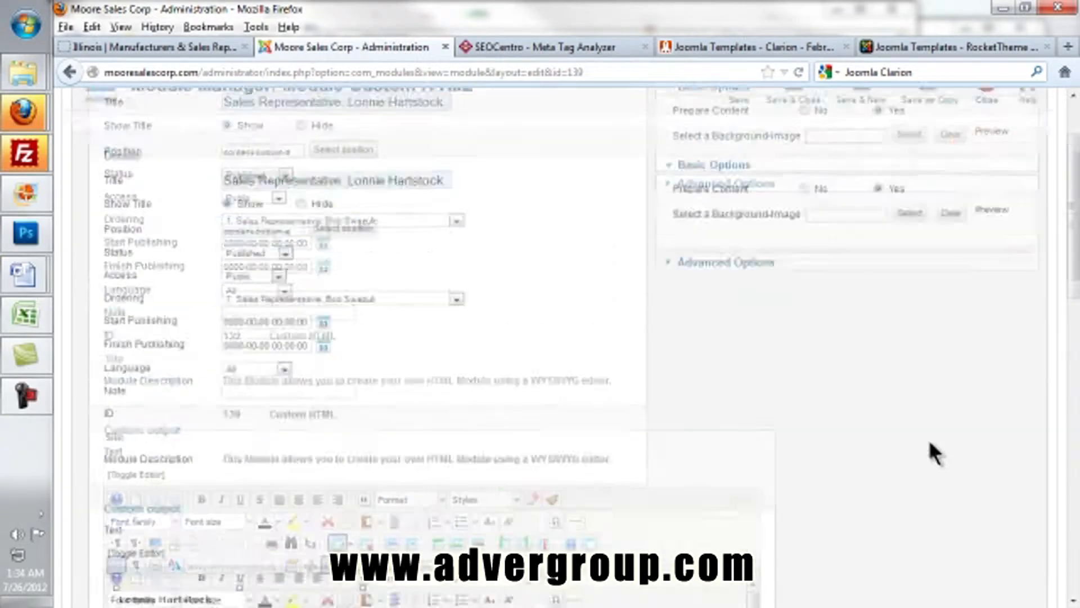
{"action": "left_click", "coordinate": [806, 194]}
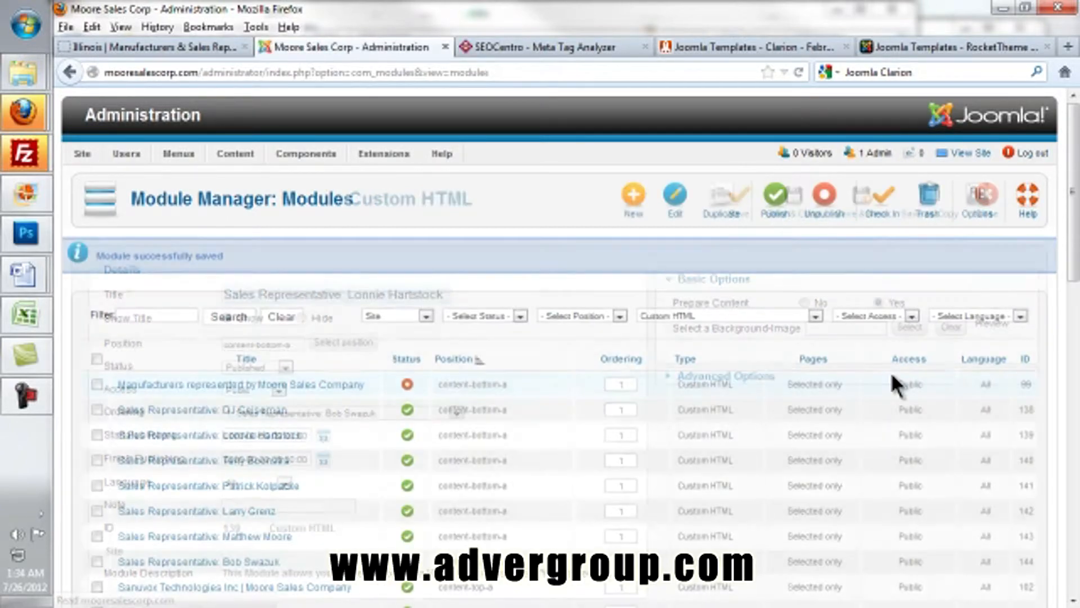
Open the "Panasonic | Moore Sales Company" module from the filtered module list
{"action": "scroll", "coordinate": [888, 373], "scroll_direction": "down", "scroll_amount": 5}
{"action": "scroll", "coordinate": [887, 373], "scroll_direction": "down", "scroll_amount": 2}
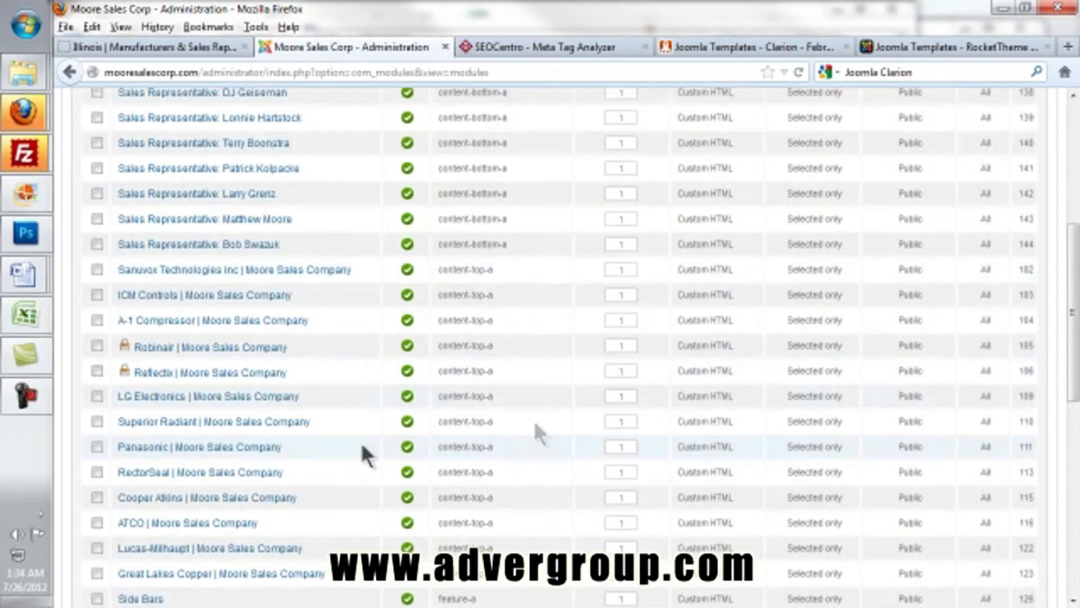
{"action": "left_click", "coordinate": [173, 450]}
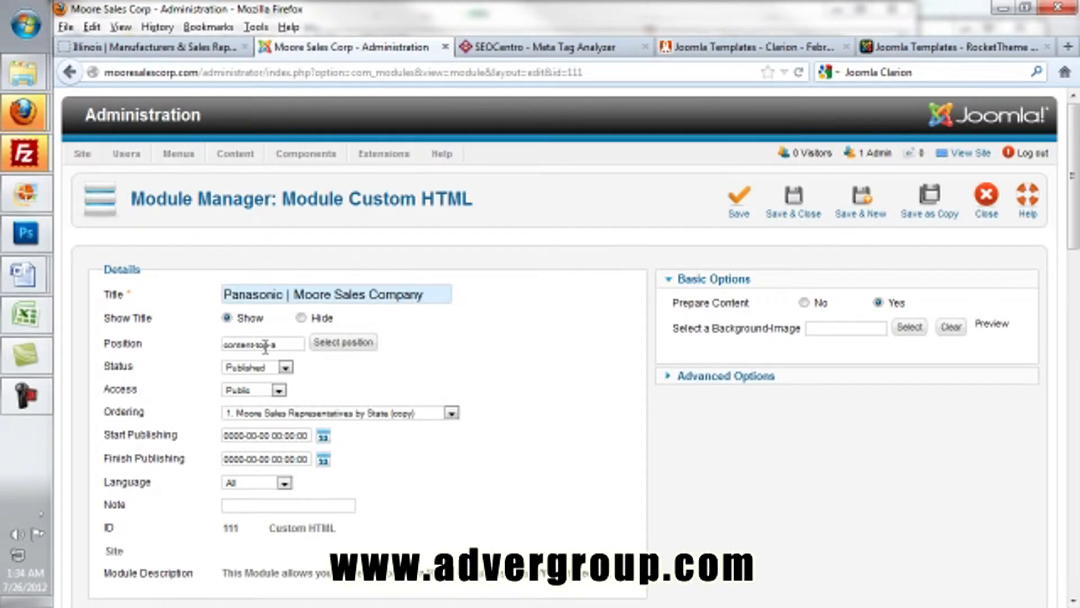
Open the Panasonic manufacturer page on the public site and examine its intro text, video and magazine list
{"action": "left_click", "coordinate": [224, 47]}
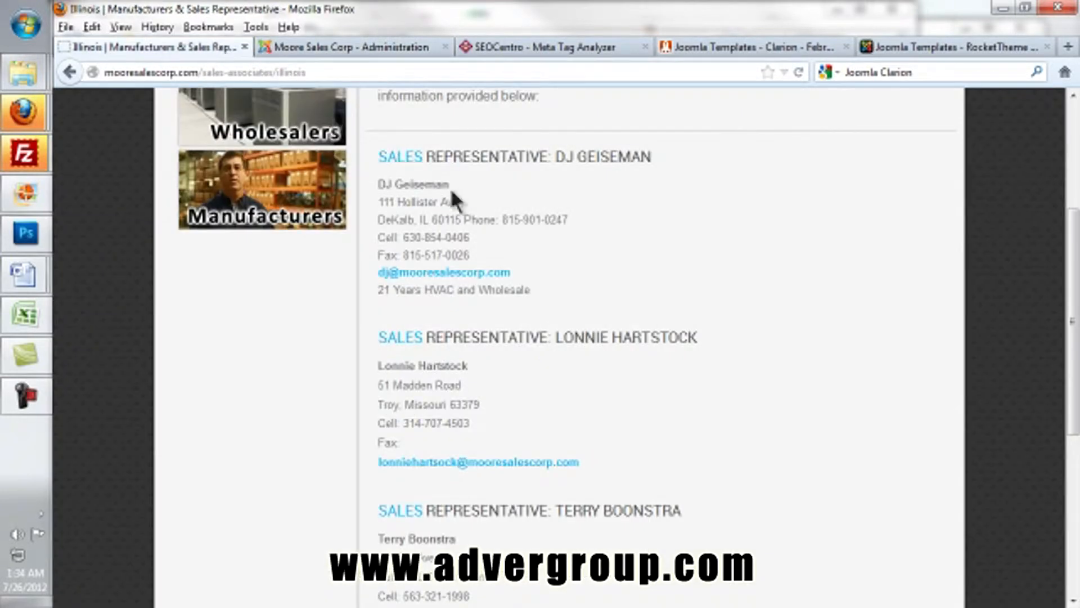
{"action": "scroll", "coordinate": [546, 272], "scroll_direction": "up", "scroll_amount": 5}
{"action": "mouse_move", "coordinate": [634, 132]}
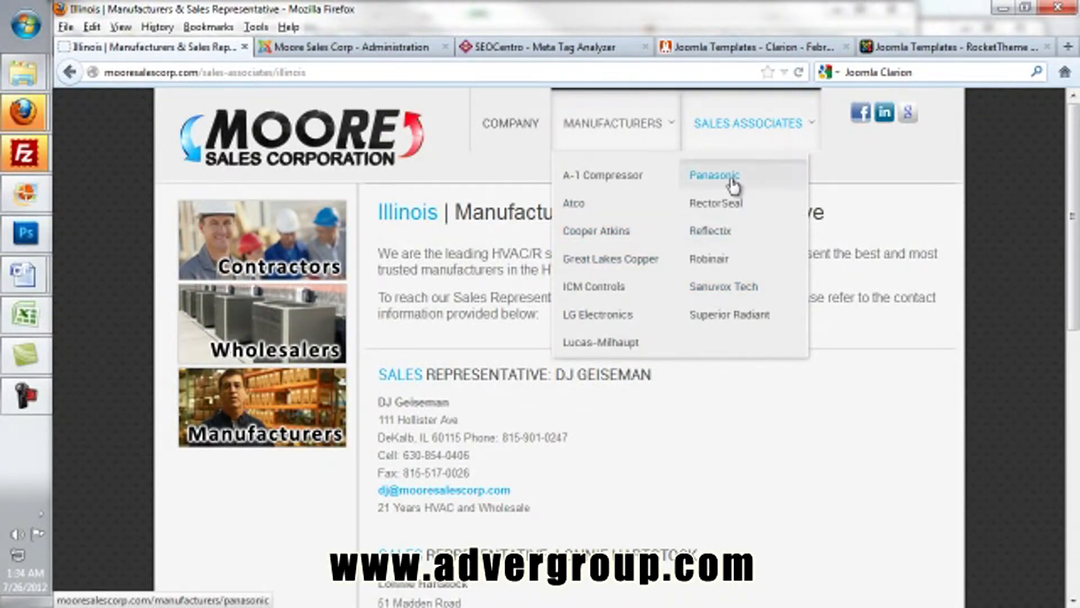
{"action": "left_click", "coordinate": [731, 187]}
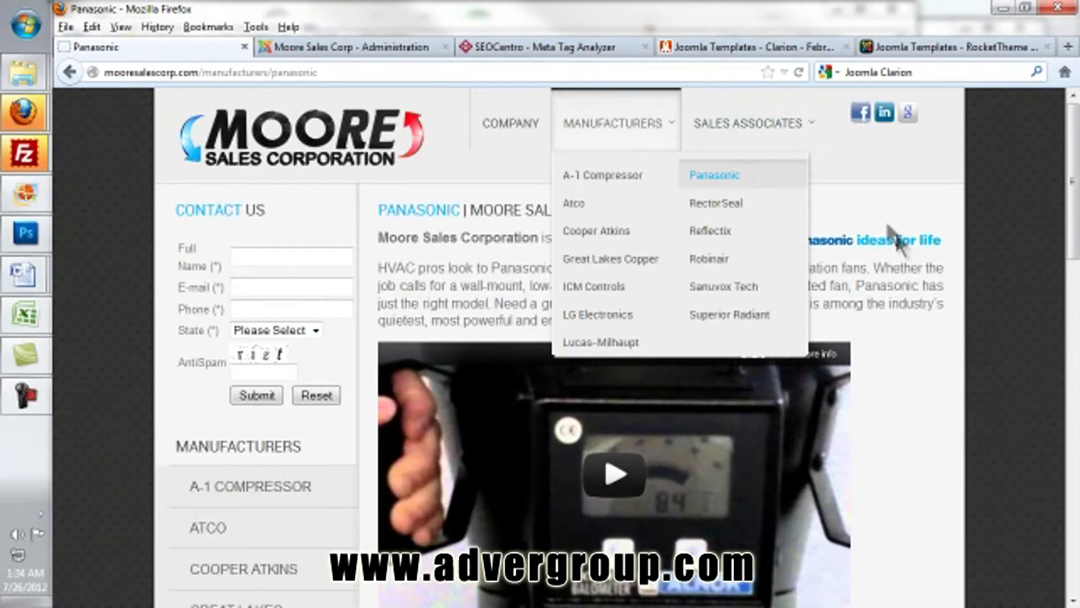
{"action": "scroll", "coordinate": [946, 308], "scroll_direction": "down", "scroll_amount": 10}
{"action": "scroll", "coordinate": [485, 366], "scroll_direction": "down", "scroll_amount": 3}
{"action": "scroll", "coordinate": [593, 450], "scroll_direction": "up", "scroll_amount": 4}
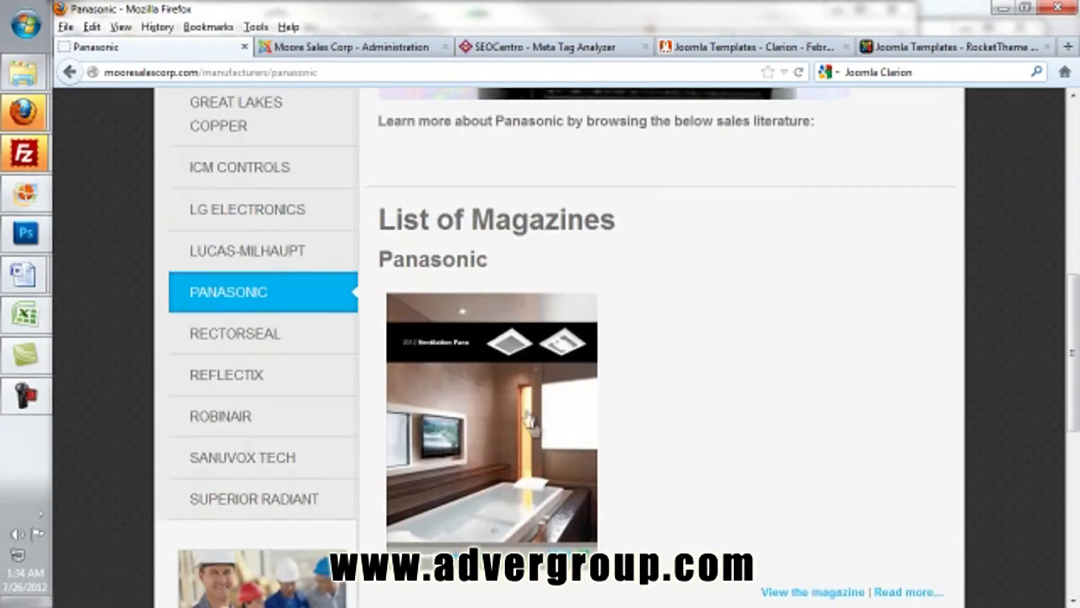
{"action": "scroll", "coordinate": [488, 407], "scroll_direction": "up", "scroll_amount": 4}
{"action": "scroll", "coordinate": [550, 504], "scroll_direction": "down", "scroll_amount": 2}
{"action": "scroll", "coordinate": [549, 507], "scroll_direction": "up", "scroll_amount": 3}
{"action": "scroll", "coordinate": [549, 519], "scroll_direction": "up", "scroll_amount": 5}
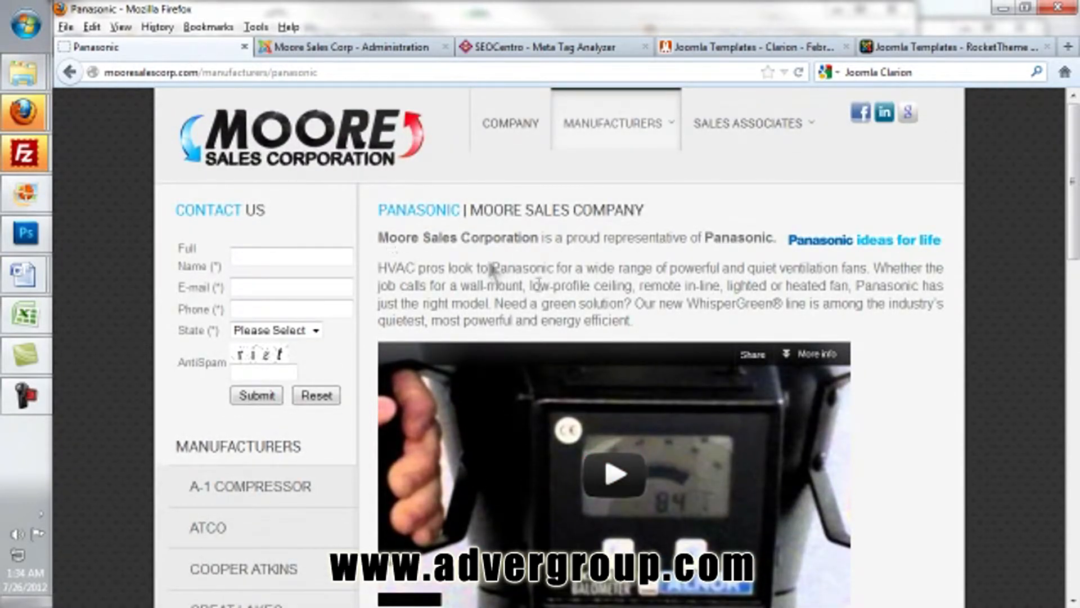
{"action": "left_click_drag", "start_coordinate": [650, 331], "coordinate": [374, 246]}
{"action": "left_click", "coordinate": [527, 307]}
Return to the Panasonic module in the administration and examine its details and custom output text
{"action": "left_click", "coordinate": [354, 44]}
{"action": "scroll", "coordinate": [512, 242], "scroll_direction": "down", "scroll_amount": 10}
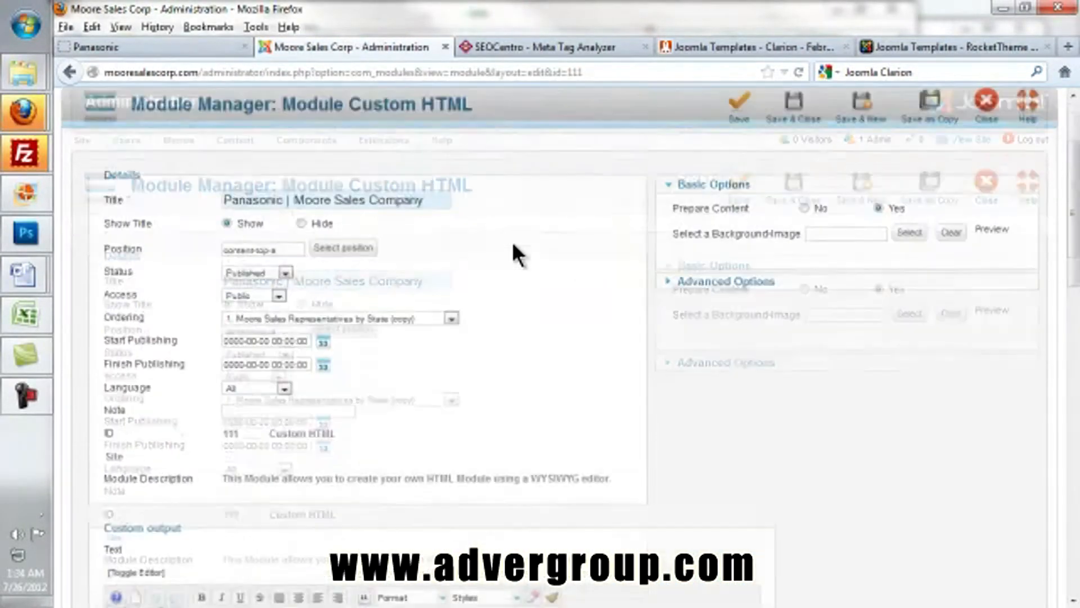
{"action": "scroll", "coordinate": [535, 365], "scroll_direction": "up", "scroll_amount": 5}
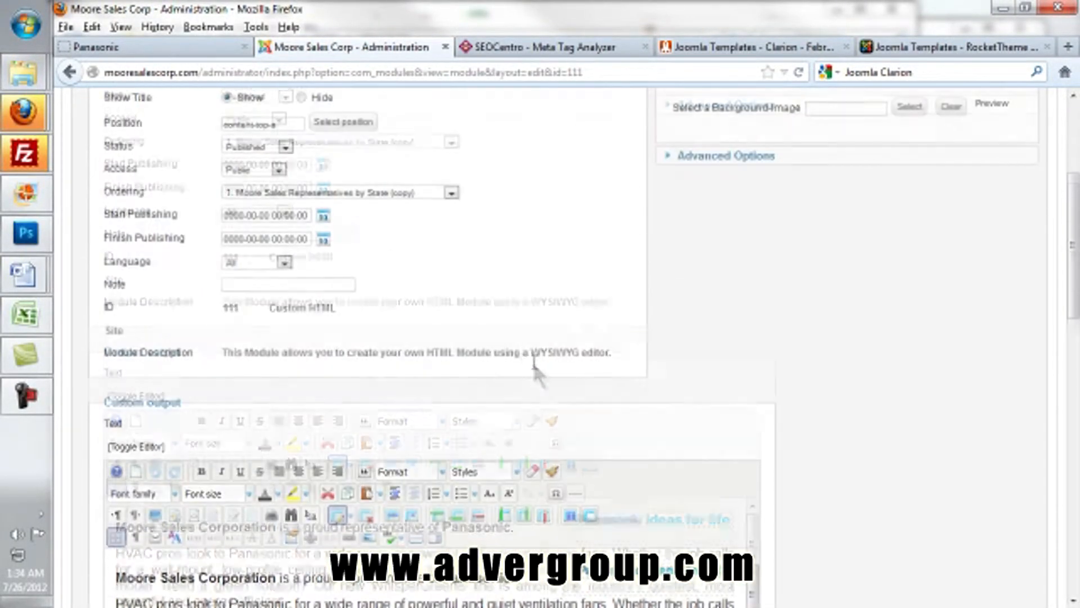
{"action": "scroll", "coordinate": [512, 338], "scroll_direction": "down", "scroll_amount": 5}
{"action": "left_click", "coordinate": [563, 388]}
{"action": "scroll", "coordinate": [619, 405], "scroll_direction": "down", "scroll_amount": 3}
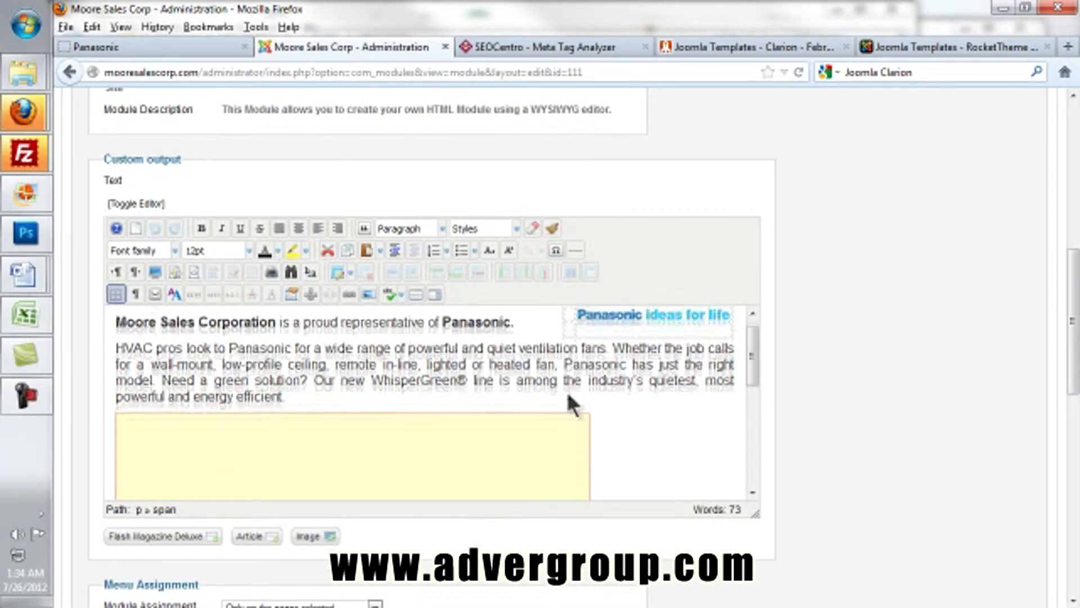
Examine the Panasonic module's custom output: the logo, intro text, embedded video frame and sales literature line
{"action": "scroll", "coordinate": [619, 405], "scroll_direction": "up", "scroll_amount": 2}
{"action": "left_click", "coordinate": [636, 328]}
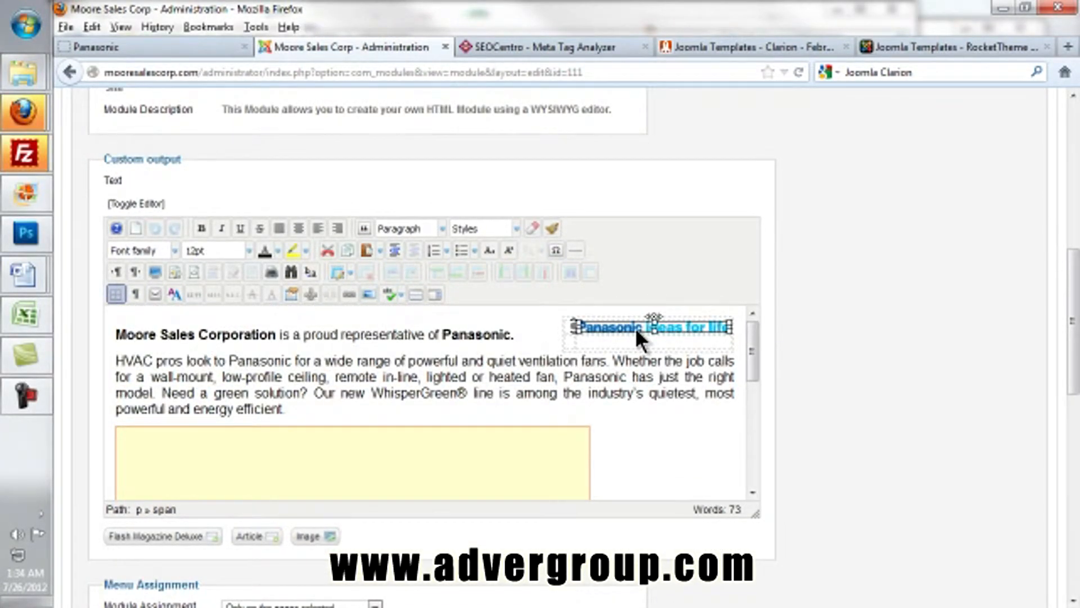
{"action": "left_click", "coordinate": [514, 377]}
{"action": "scroll", "coordinate": [480, 380], "scroll_direction": "down", "scroll_amount": 3}
{"action": "left_click", "coordinate": [468, 379]}
{"action": "scroll", "coordinate": [468, 380], "scroll_direction": "down", "scroll_amount": 1}
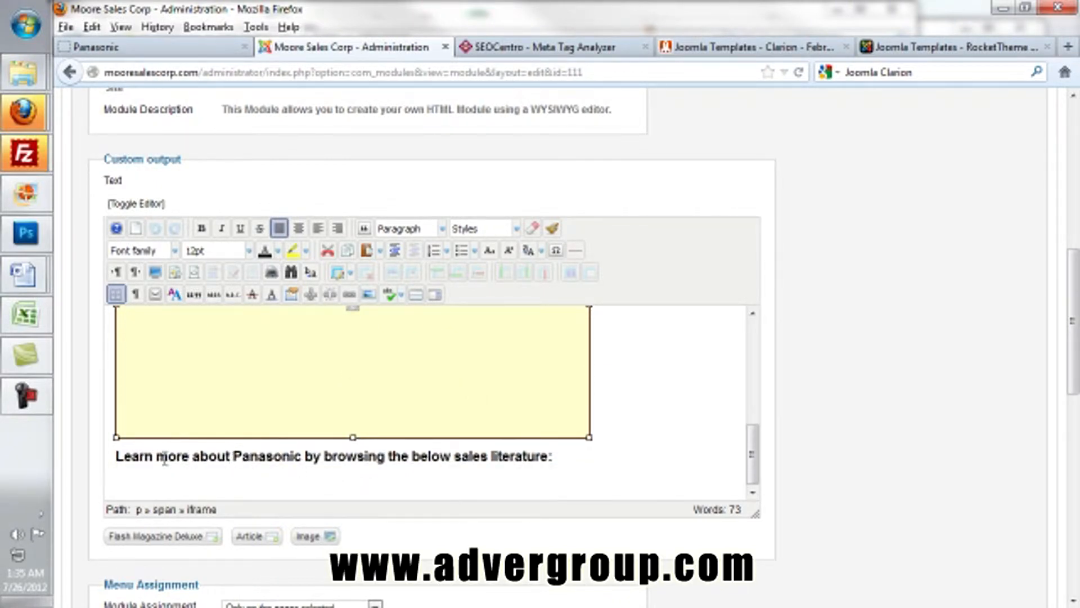
{"action": "left_click", "coordinate": [122, 468]}
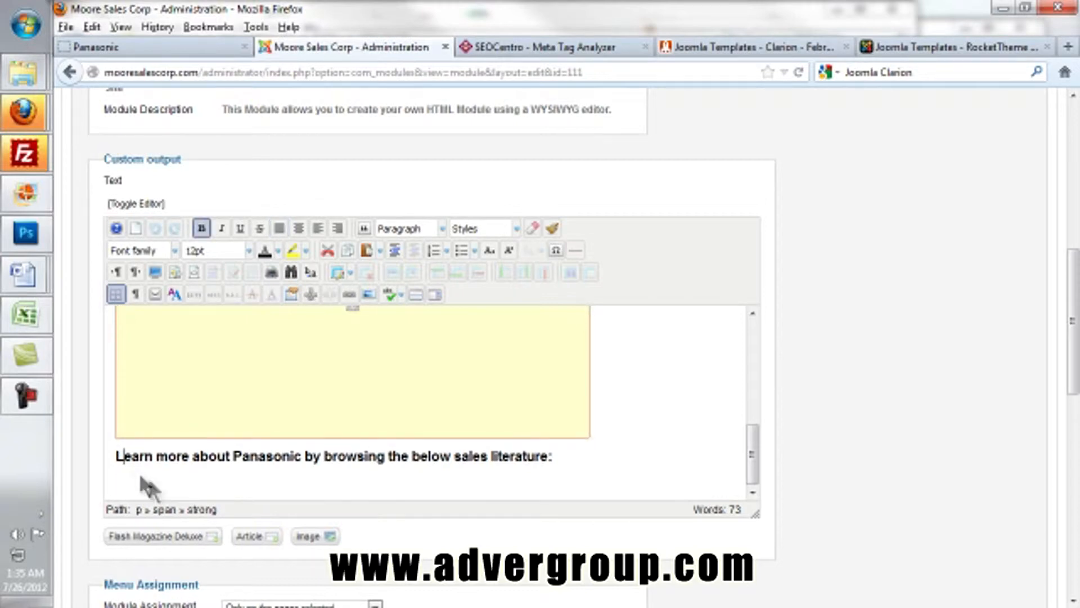
{"action": "left_click", "coordinate": [576, 471]}
{"action": "scroll", "coordinate": [636, 475], "scroll_direction": "up", "scroll_amount": 5}
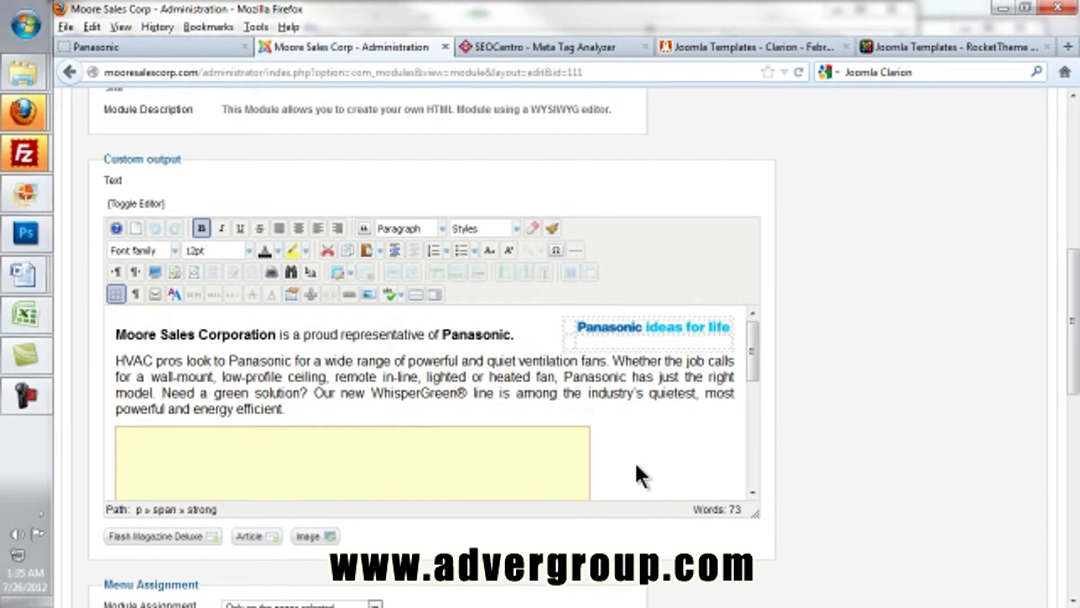
{"action": "scroll", "coordinate": [637, 466], "scroll_direction": "up", "scroll_amount": 3}
{"action": "scroll", "coordinate": [635, 464], "scroll_direction": "down", "scroll_amount": 3}
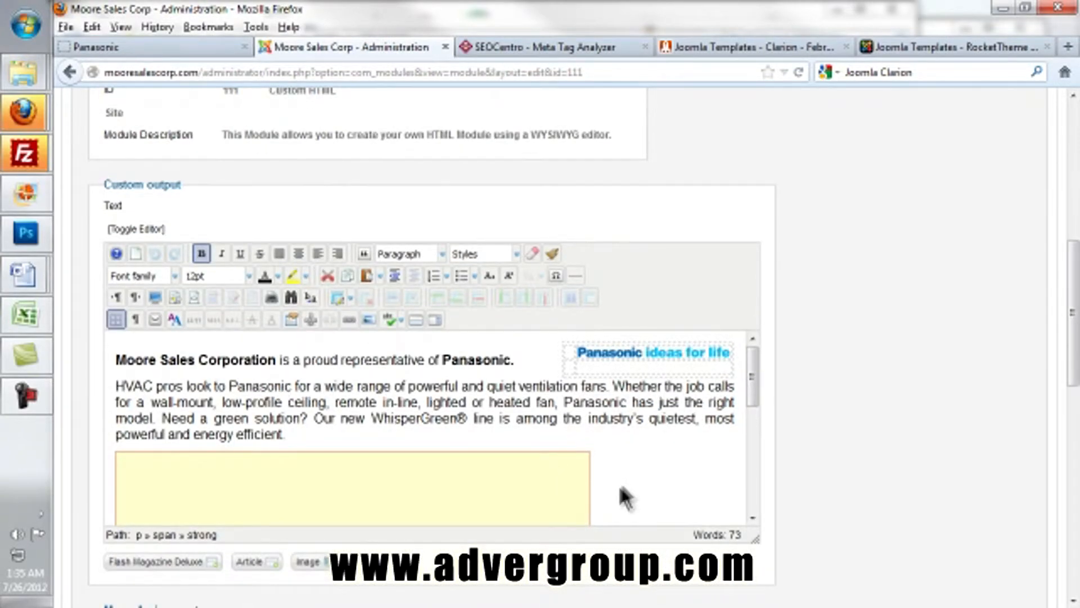
Review the Panasonic module's details and its Main Menu page assignment, and save and close the module
{"action": "scroll", "coordinate": [620, 489], "scroll_direction": "up", "scroll_amount": 8}
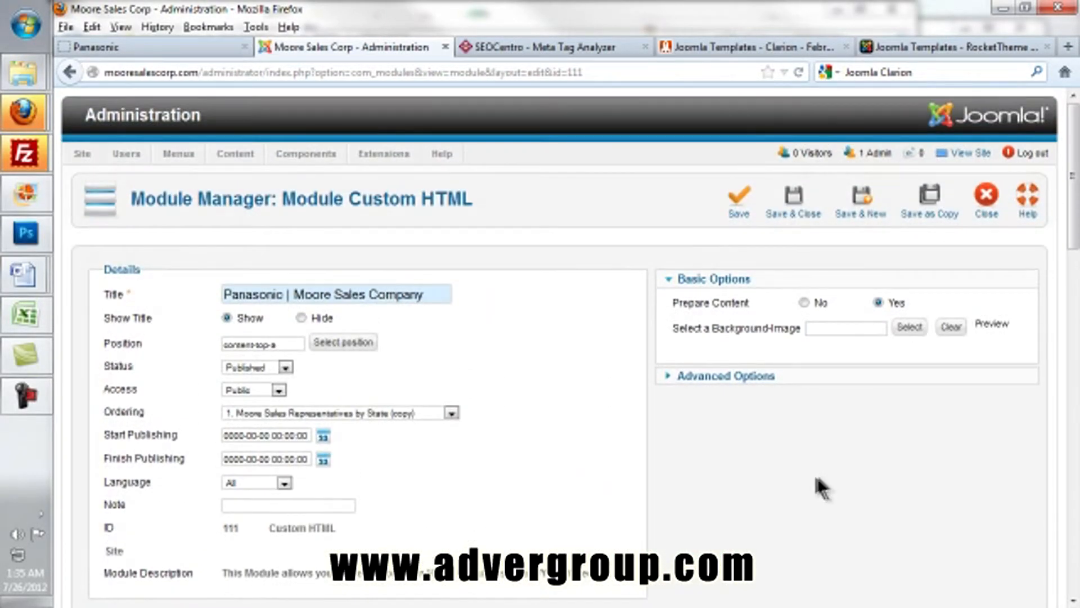
{"action": "scroll", "coordinate": [438, 307], "scroll_direction": "down", "scroll_amount": 1}
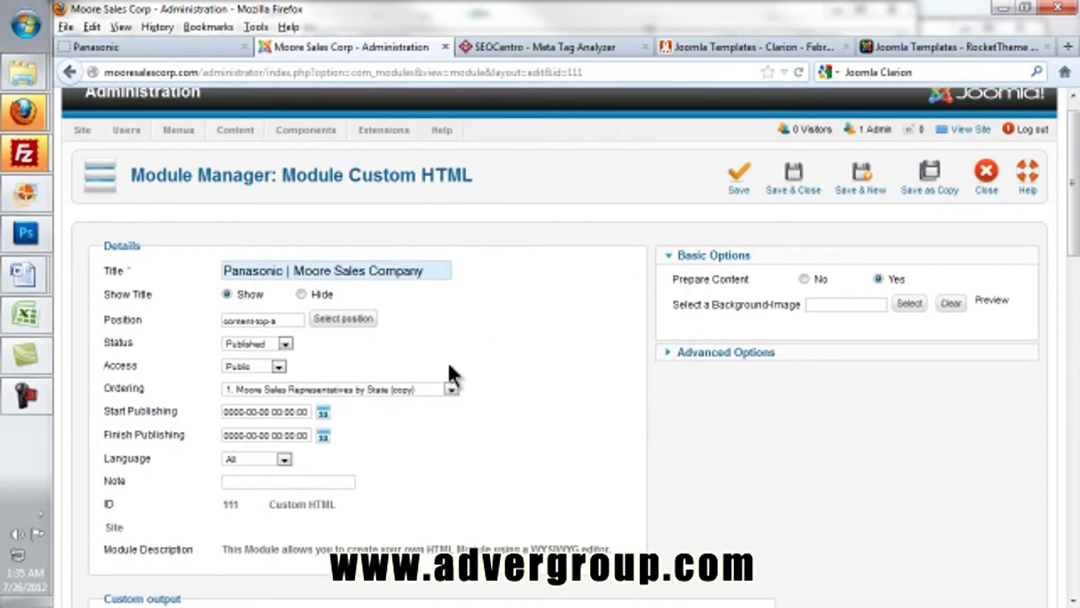
{"action": "scroll", "coordinate": [524, 402], "scroll_direction": "down", "scroll_amount": 7}
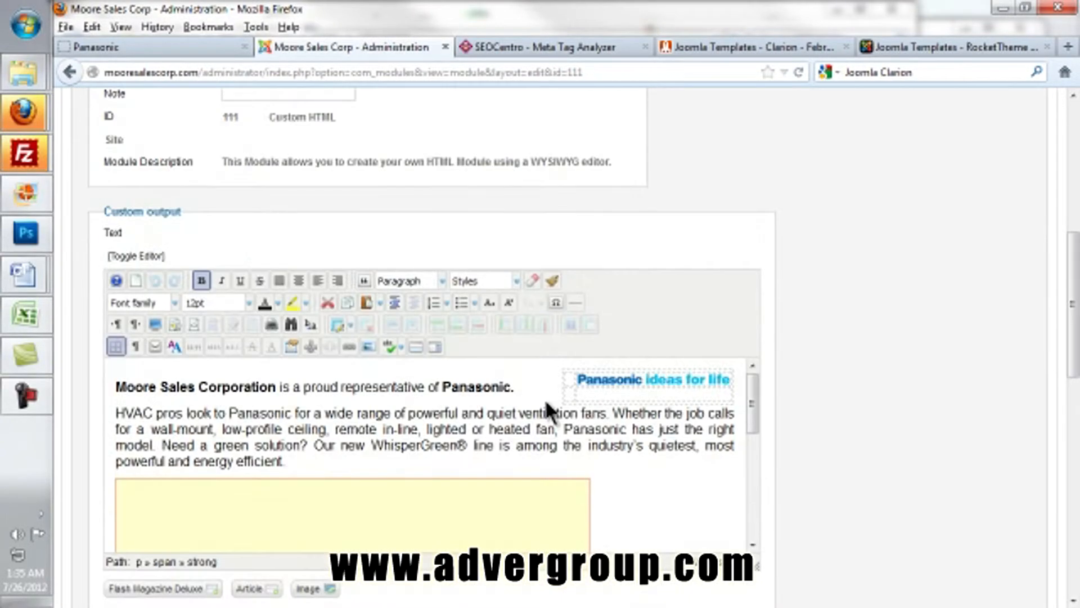
{"action": "scroll", "coordinate": [798, 387], "scroll_direction": "down", "scroll_amount": 5}
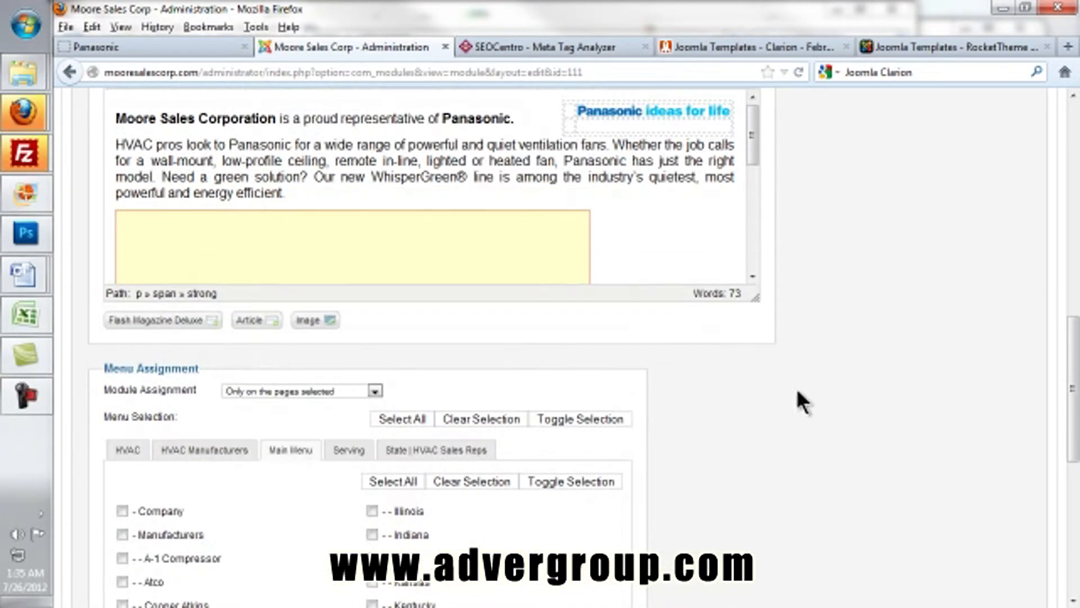
{"action": "scroll", "coordinate": [458, 328], "scroll_direction": "down", "scroll_amount": 3}
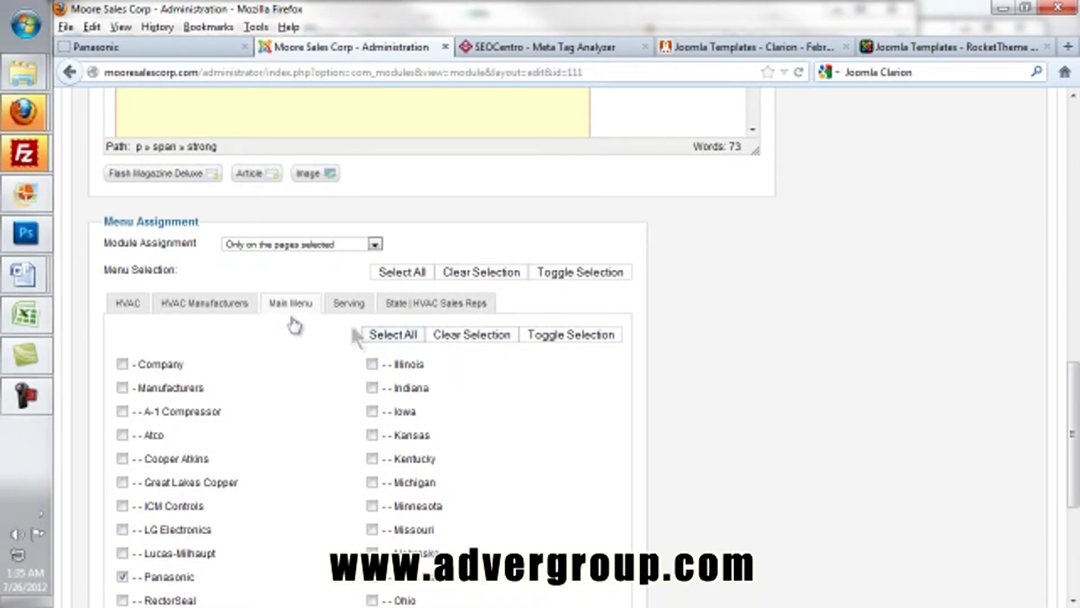
{"action": "scroll", "coordinate": [437, 462], "scroll_direction": "down", "scroll_amount": 3}
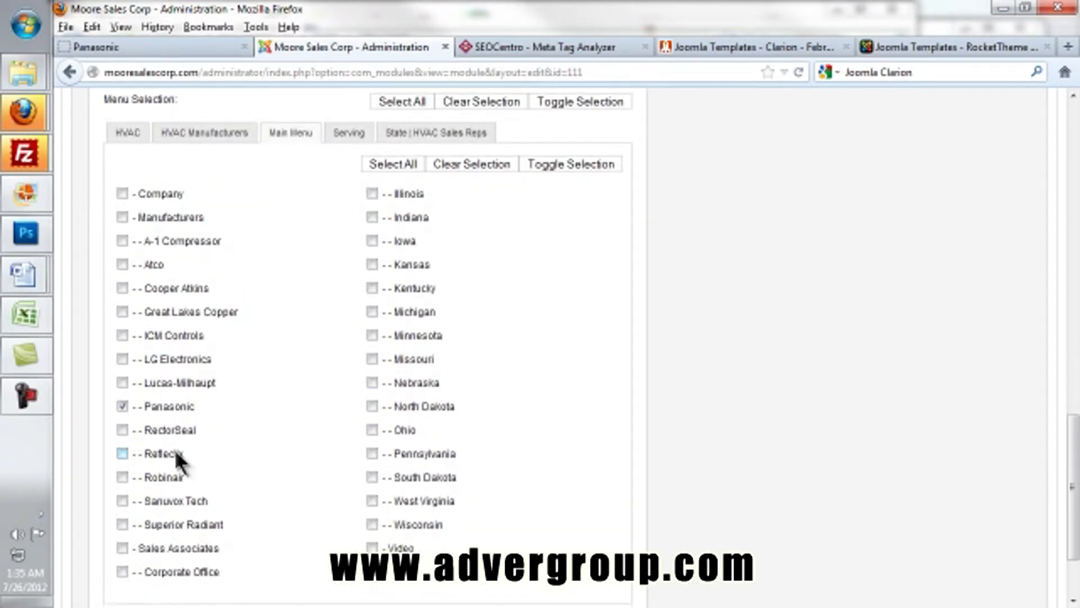
{"action": "scroll", "coordinate": [277, 360], "scroll_direction": "up", "scroll_amount": 3}
{"action": "scroll", "coordinate": [315, 398], "scroll_direction": "down", "scroll_amount": 3}
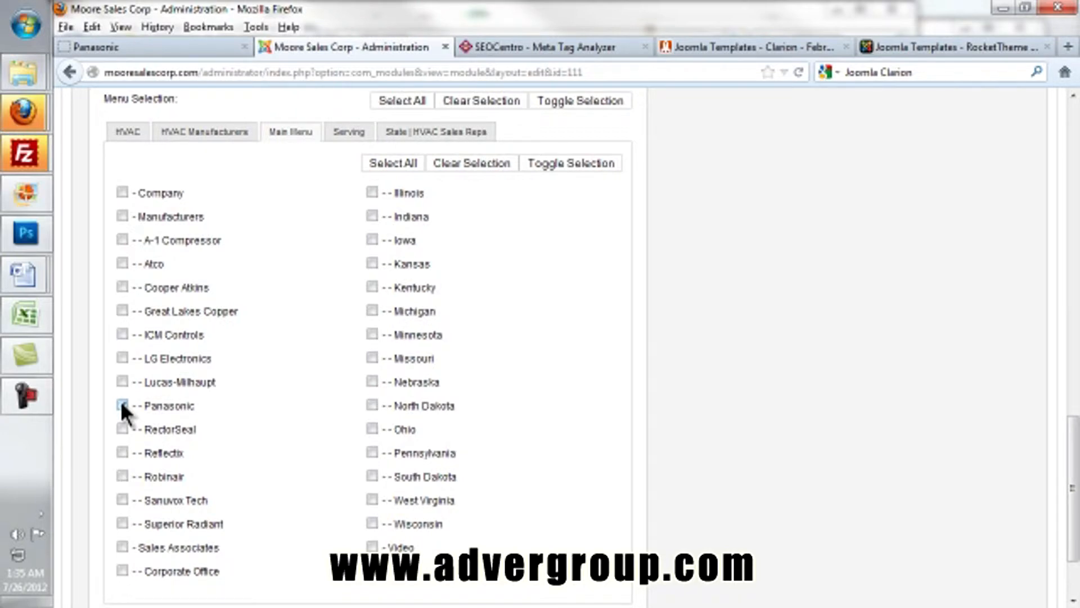
{"action": "scroll", "coordinate": [750, 404], "scroll_direction": "up", "scroll_amount": 15}
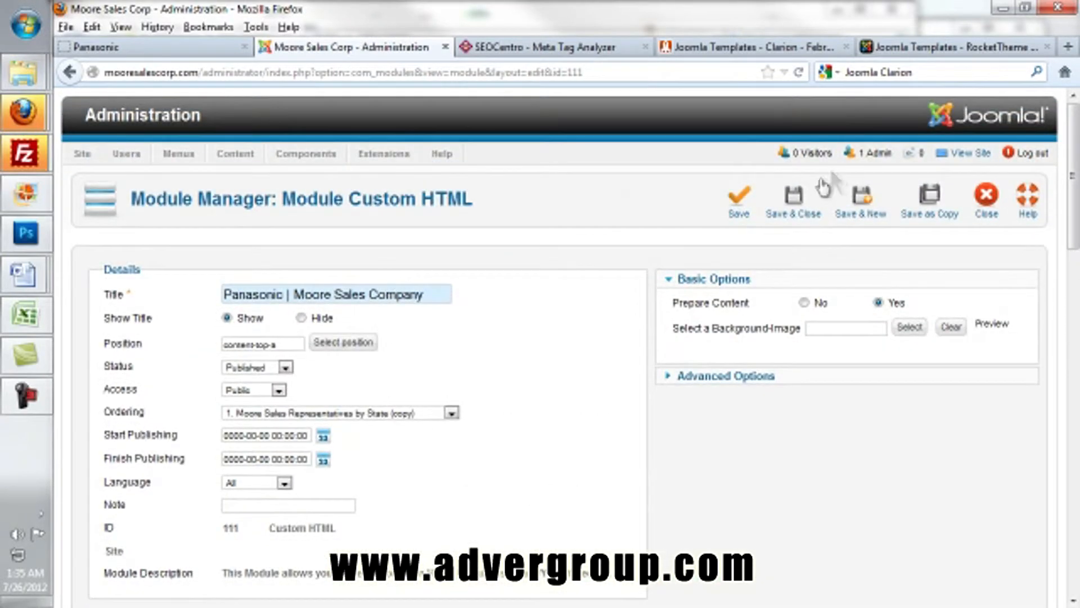
{"action": "left_click", "coordinate": [794, 203]}
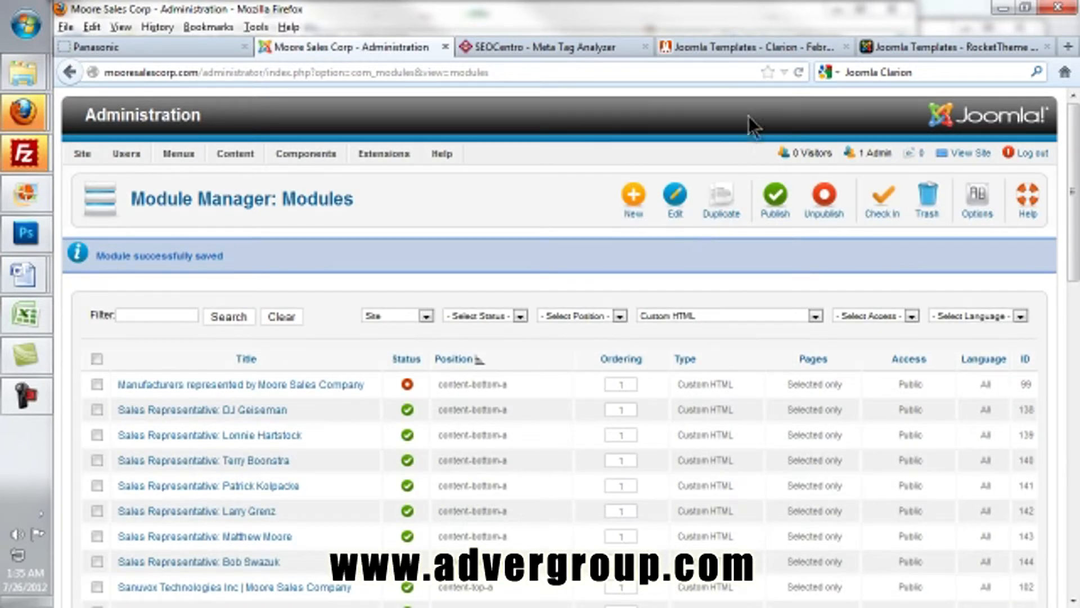
View the Sales Associates and Manufacturers submenus on the public Moore Sales Corporation site
{"action": "left_click", "coordinate": [144, 49]}
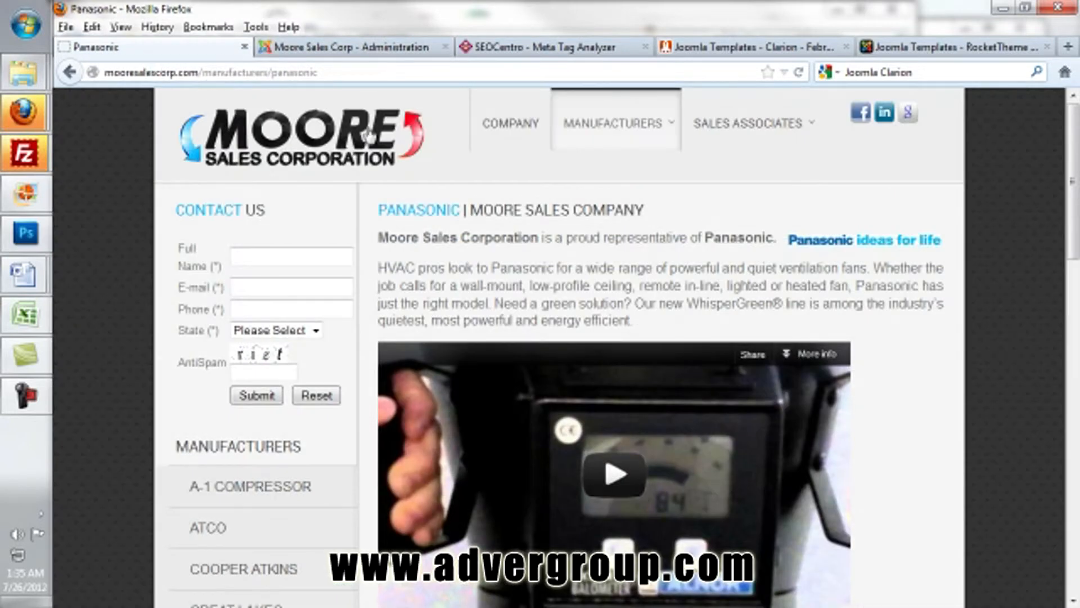
{"action": "mouse_move", "coordinate": [723, 126]}
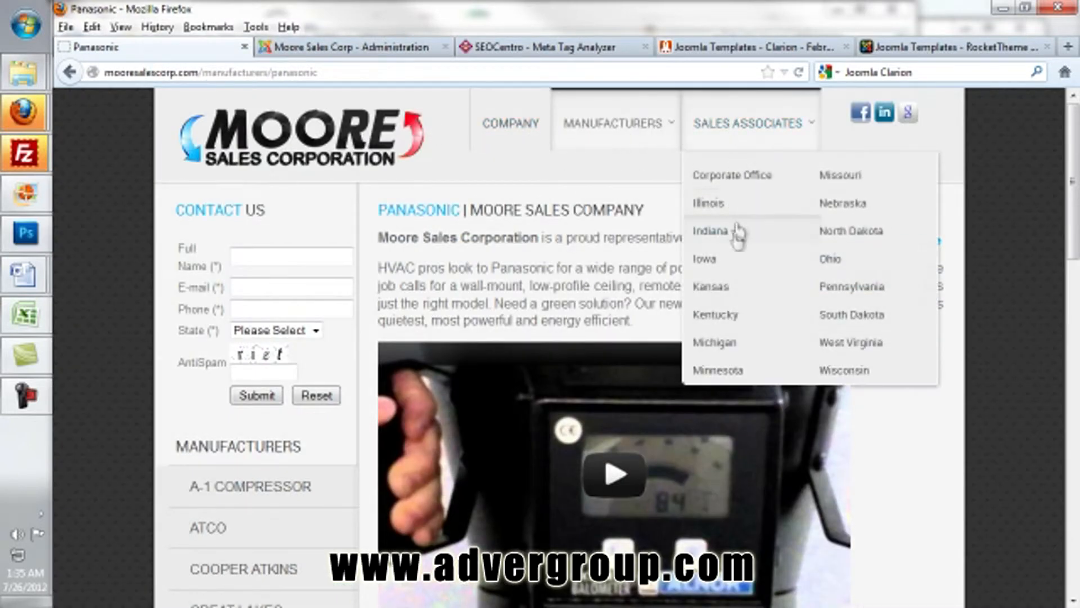
{"action": "mouse_move", "coordinate": [626, 127]}
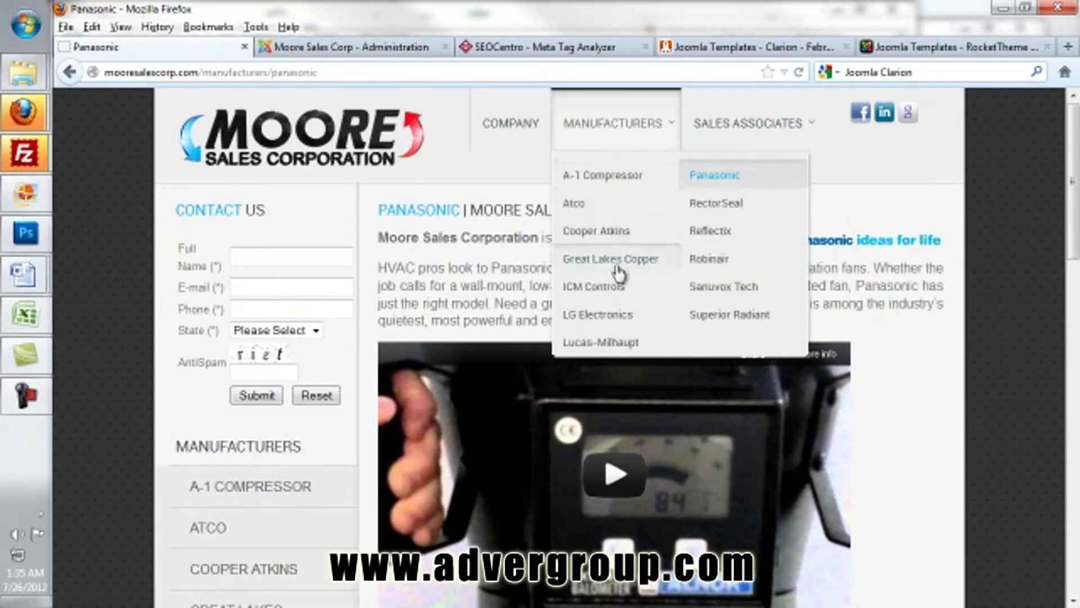
Open the Main Menu's item list in the Joomla administration and compare the menu item types of the manufacturer and state entries
{"action": "left_click", "coordinate": [314, 48]}
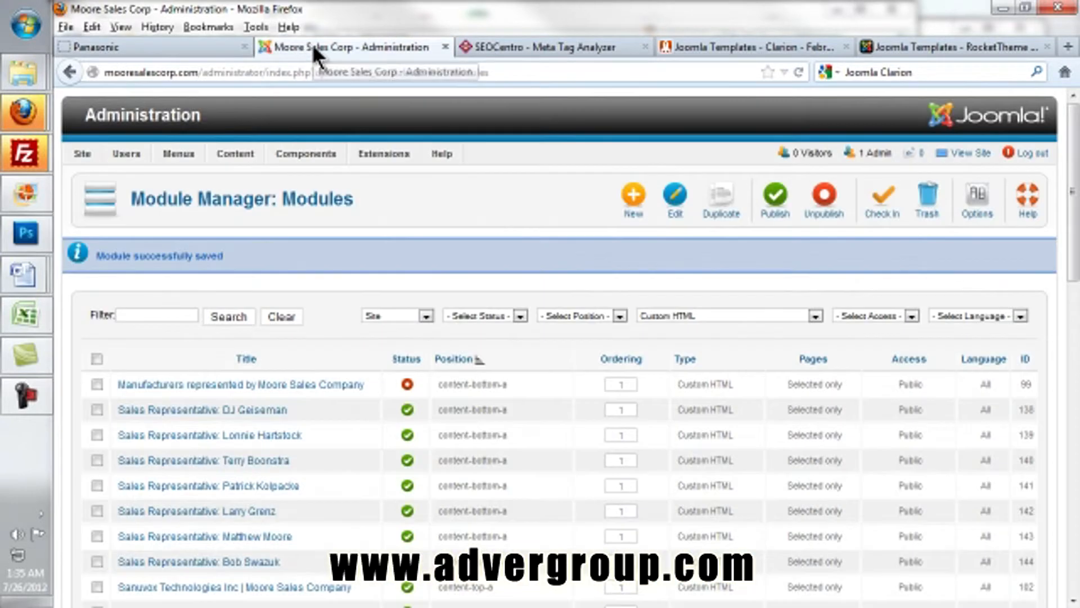
{"action": "mouse_move", "coordinate": [160, 151]}
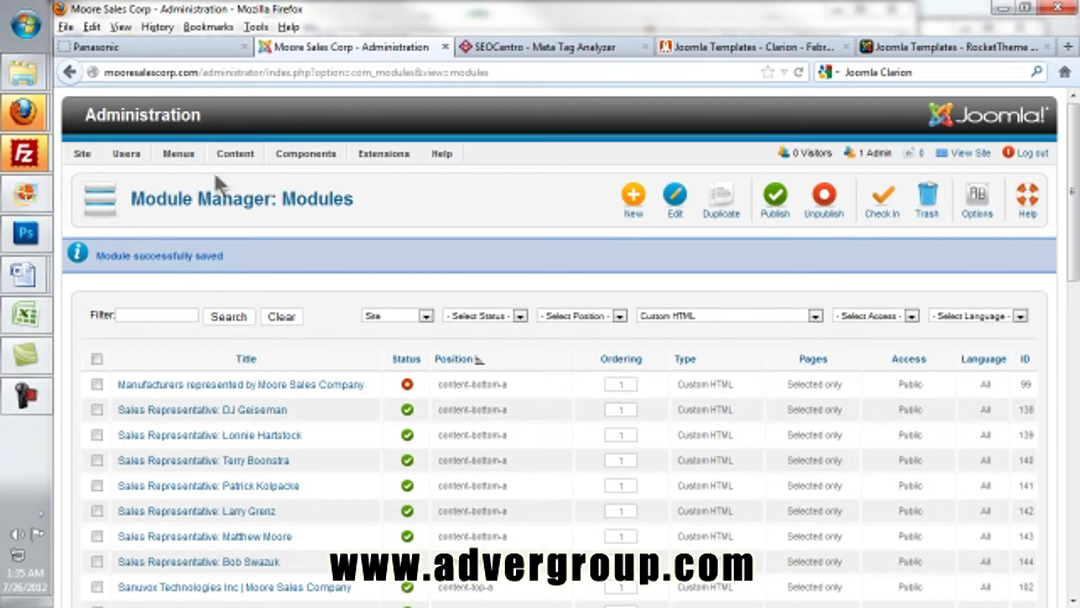
{"action": "mouse_move", "coordinate": [192, 198]}
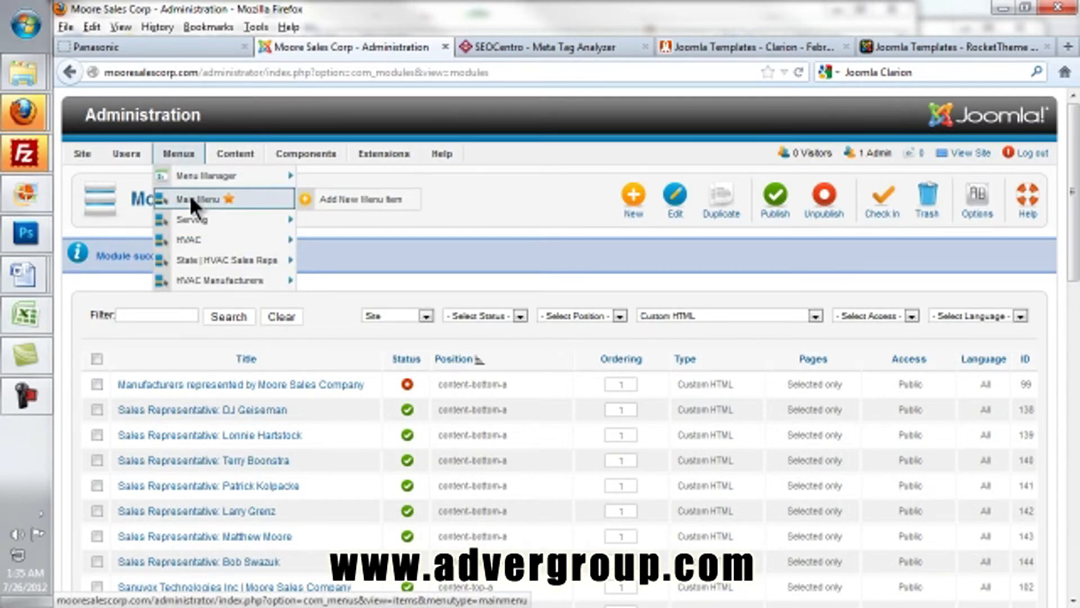
{"action": "left_click", "coordinate": [188, 199]}
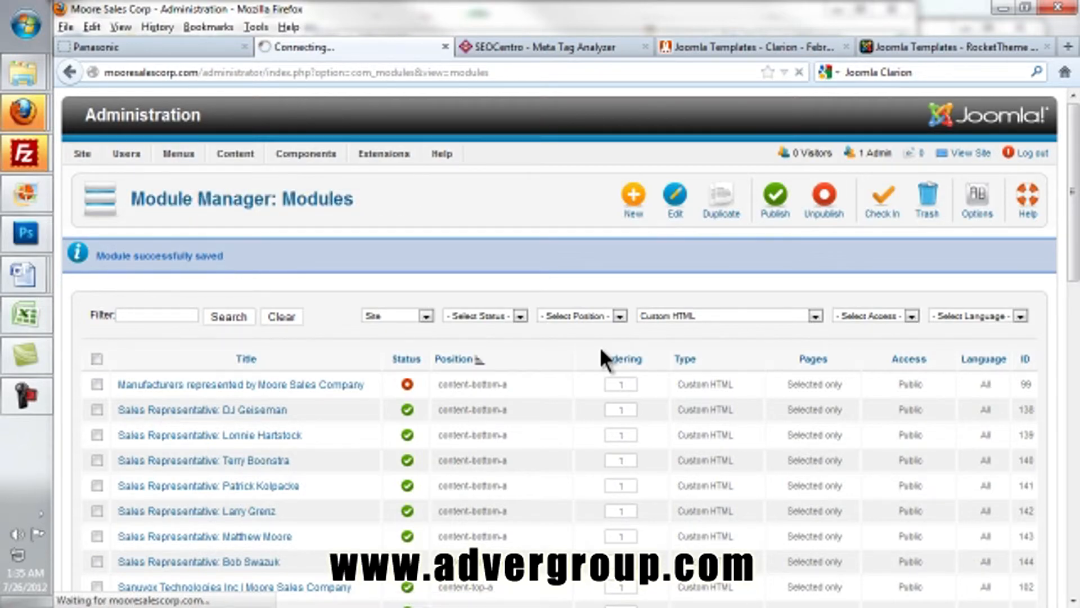
{"action": "scroll", "coordinate": [600, 347], "scroll_direction": "down", "scroll_amount": 5}
{"action": "scroll", "coordinate": [284, 357], "scroll_direction": "down", "scroll_amount": 4}
{"action": "scroll", "coordinate": [378, 450], "scroll_direction": "down", "scroll_amount": 2}
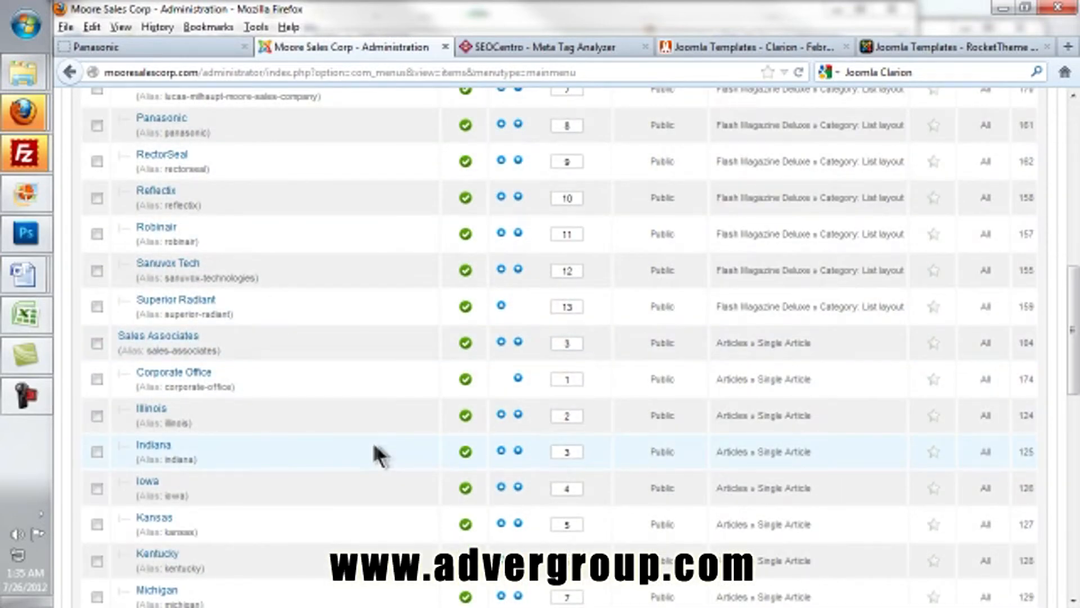
{"action": "scroll", "coordinate": [160, 413], "scroll_direction": "down", "scroll_amount": 2}
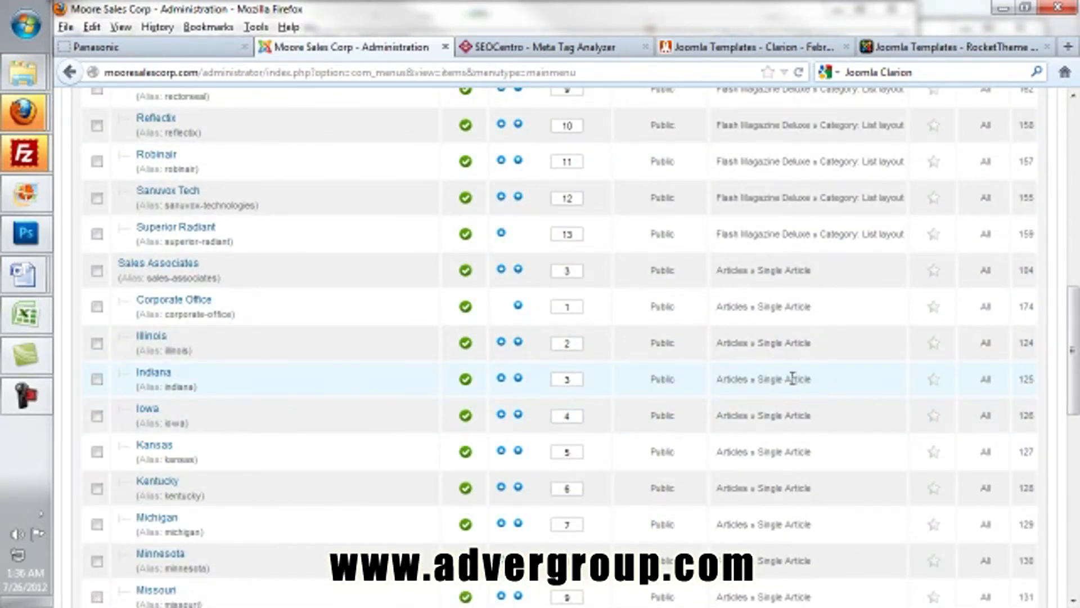
{"action": "scroll", "coordinate": [194, 320], "scroll_direction": "up", "scroll_amount": 8}
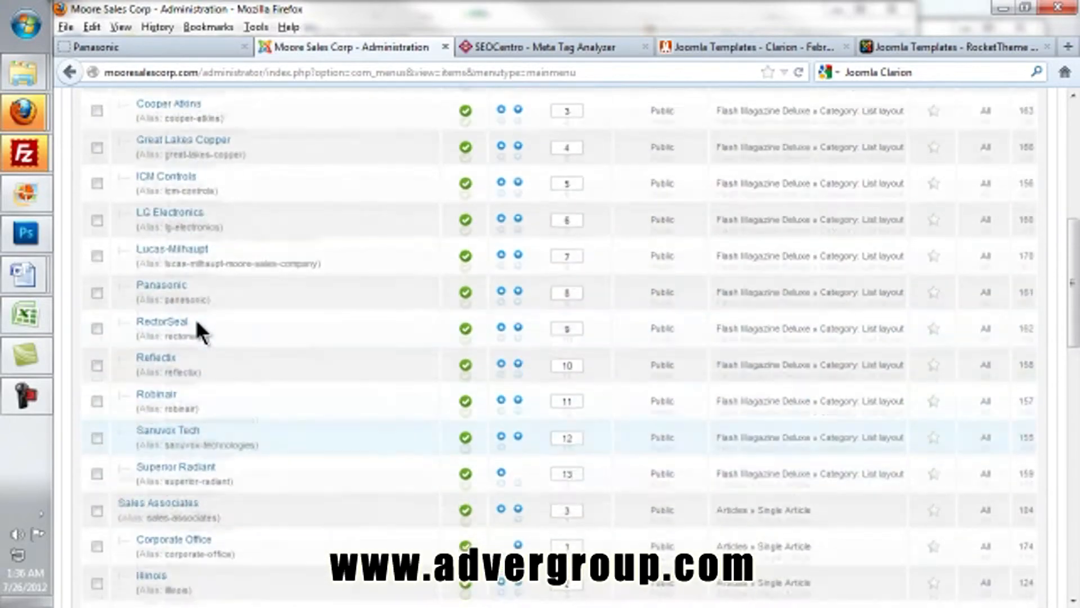
{"action": "scroll", "coordinate": [195, 319], "scroll_direction": "up", "scroll_amount": 4}
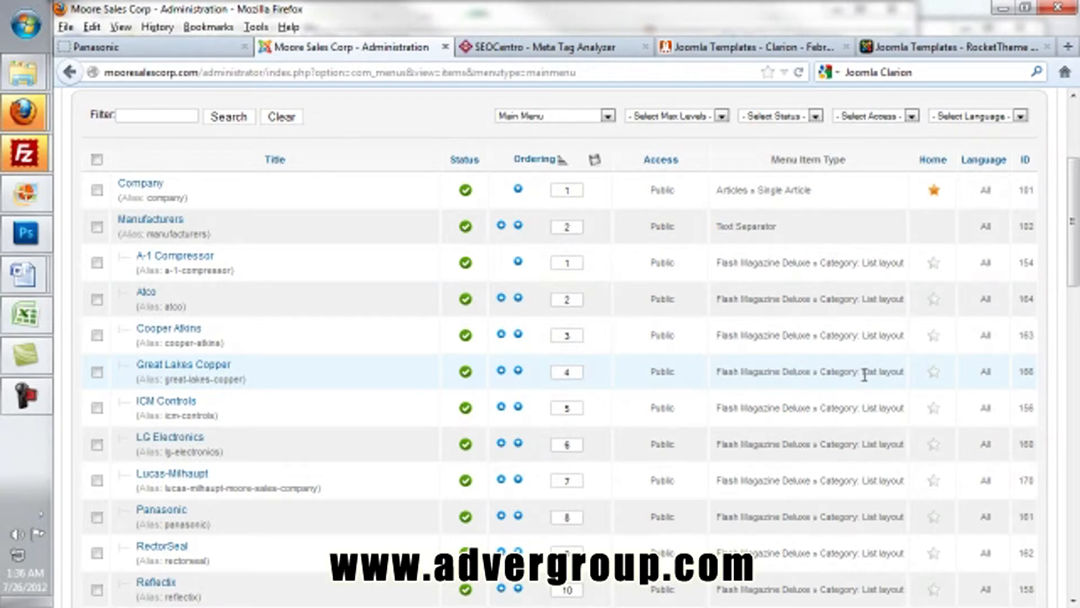
Review the Great Lakes Copper menu item and the selectable menu item types, and save and close the item
{"action": "left_click", "coordinate": [210, 367]}
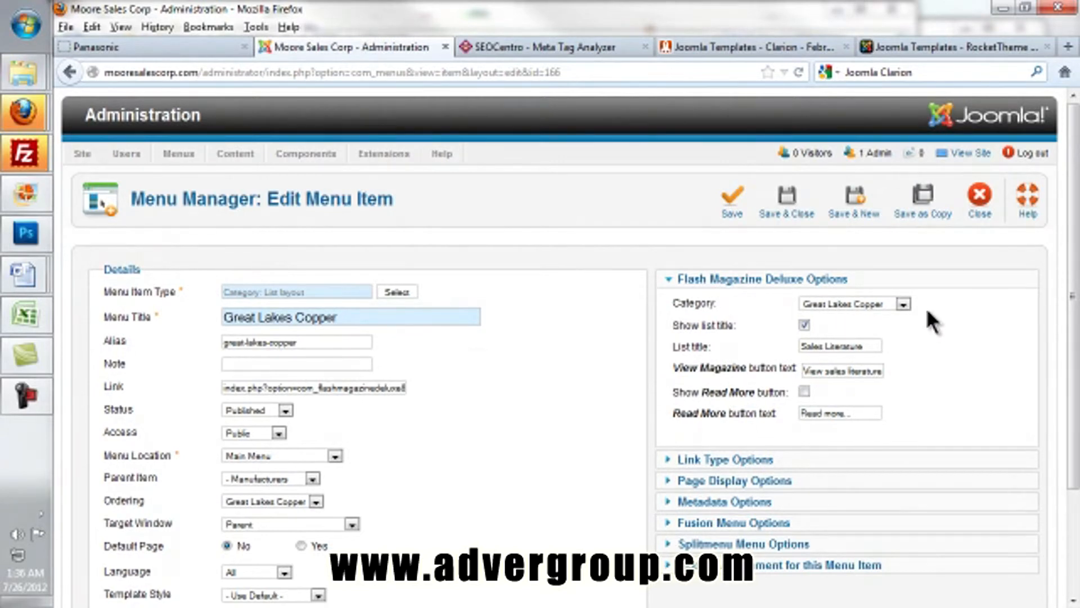
{"action": "left_click", "coordinate": [392, 293]}
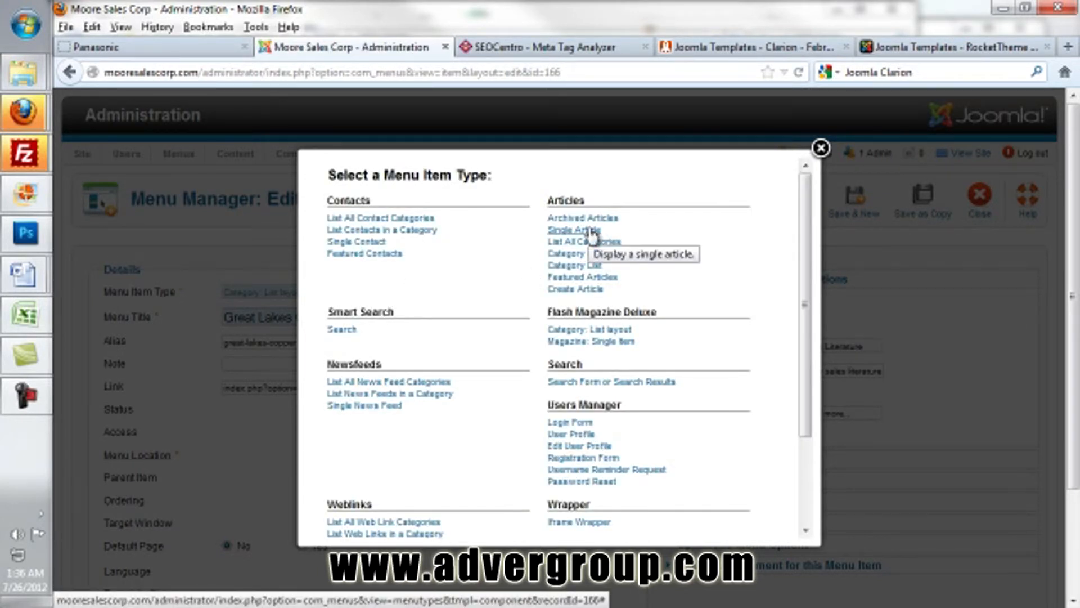
{"action": "scroll", "coordinate": [591, 236], "scroll_direction": "down", "scroll_amount": 5}
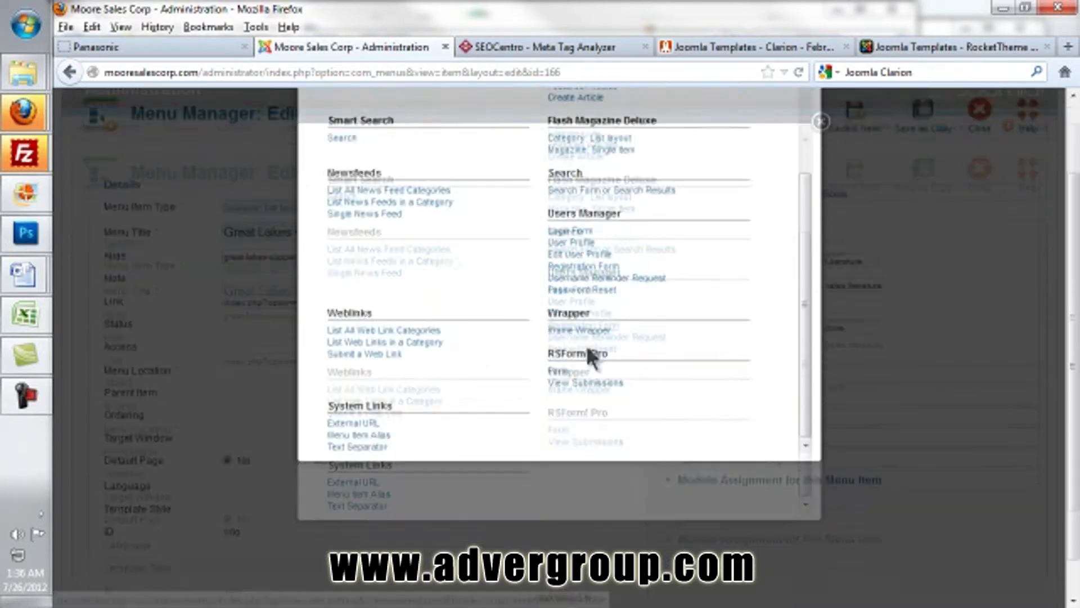
{"action": "scroll", "coordinate": [565, 345], "scroll_direction": "up", "scroll_amount": 5}
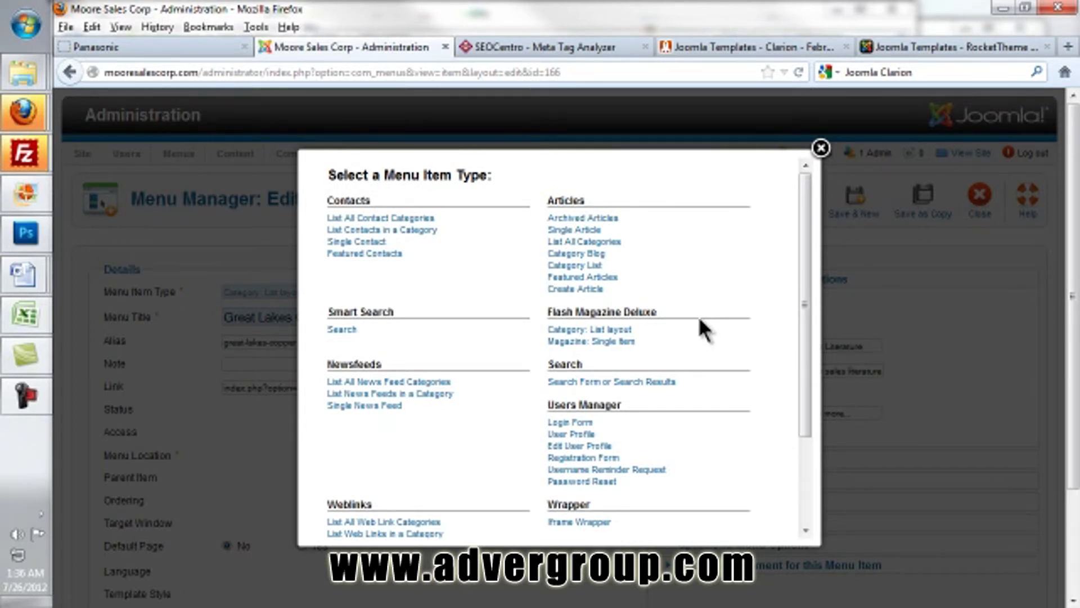
{"action": "left_click", "coordinate": [821, 149]}
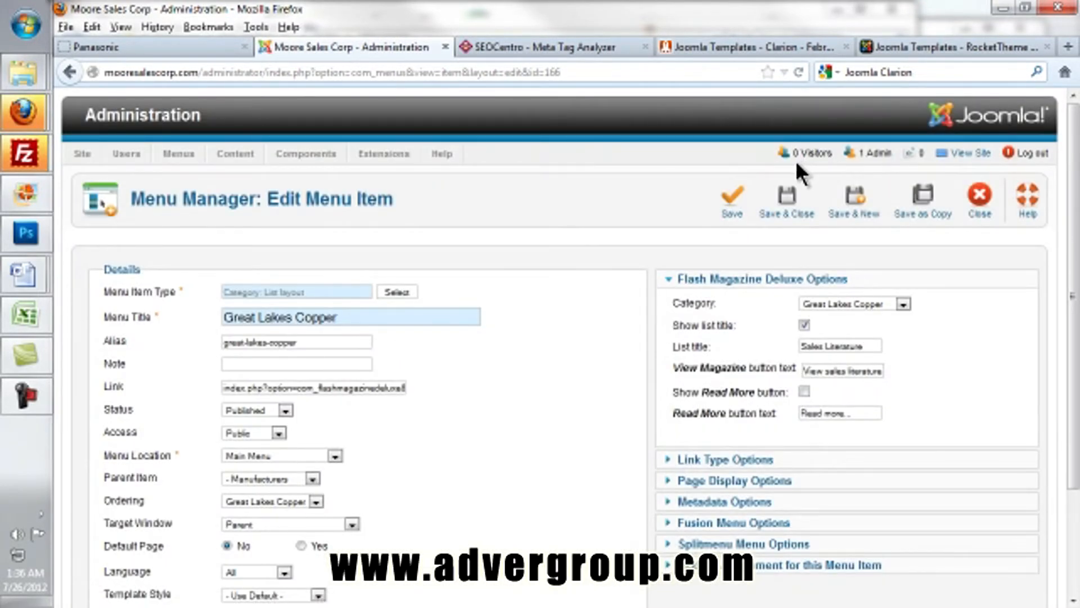
{"action": "left_click", "coordinate": [789, 212]}
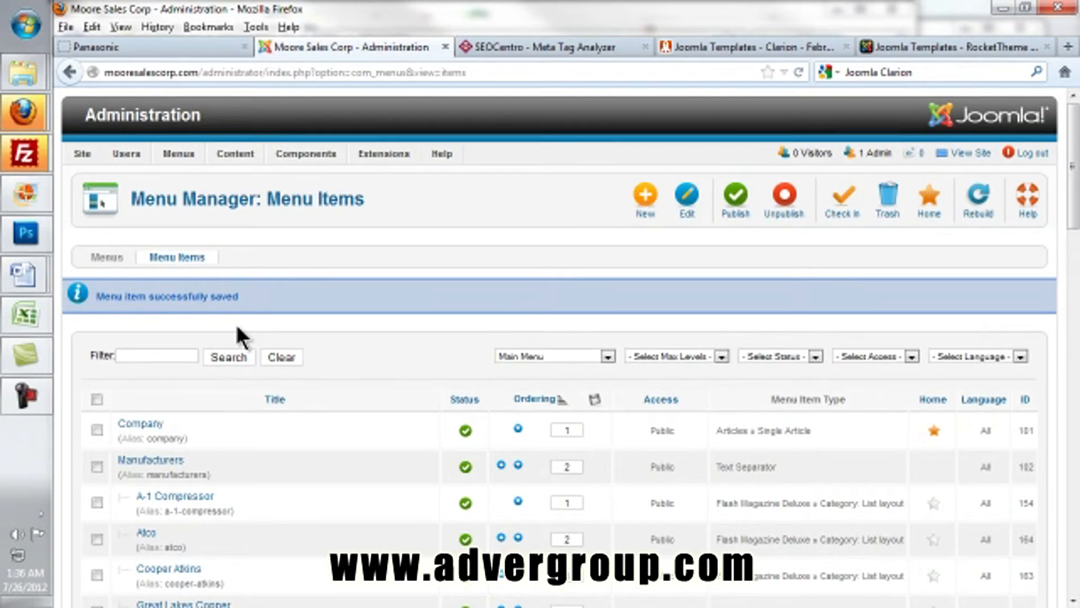
Open the Minnesota menu item and browse its article selection list, closing the list without choosing another article
{"action": "scroll", "coordinate": [236, 329], "scroll_direction": "down", "scroll_amount": 10}
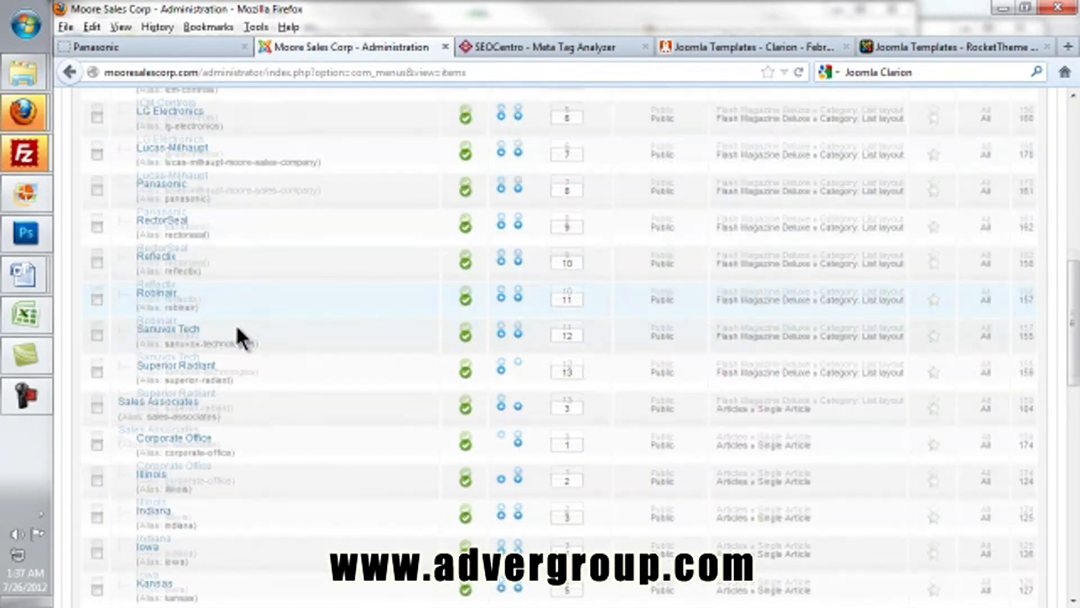
{"action": "scroll", "coordinate": [237, 328], "scroll_direction": "down", "scroll_amount": 6}
{"action": "left_click", "coordinate": [171, 388]}
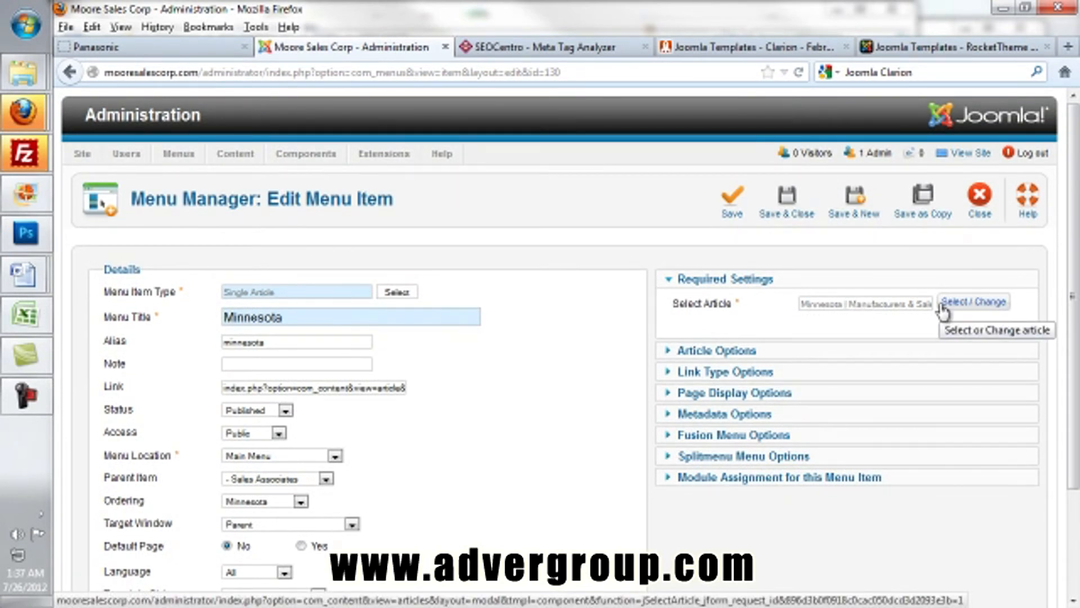
{"action": "left_click", "coordinate": [962, 300]}
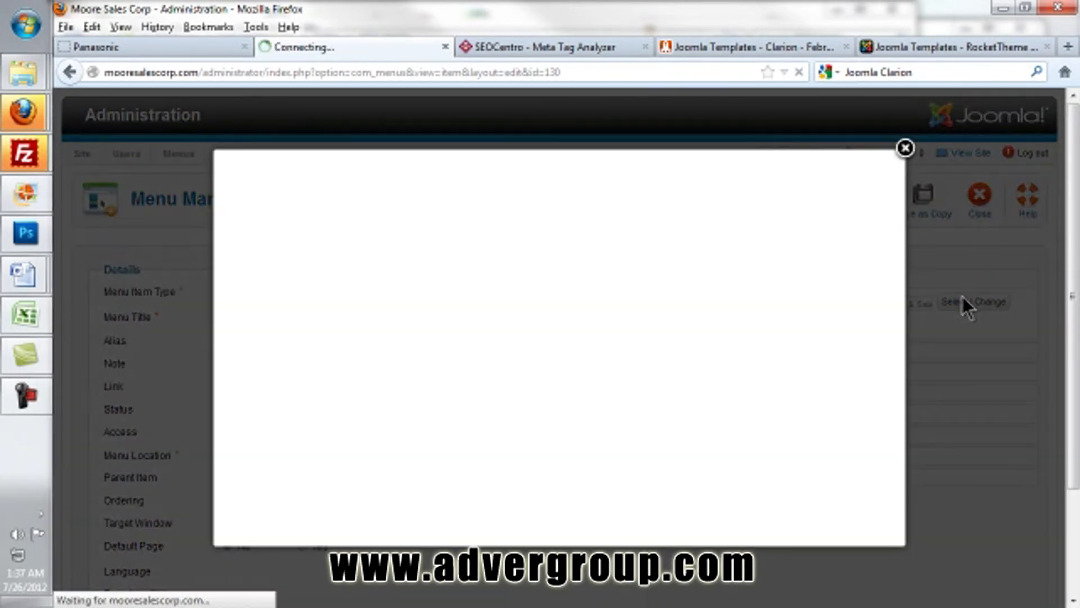
{"action": "left_click_drag", "start_coordinate": [885, 229], "coordinate": [865, 421]}
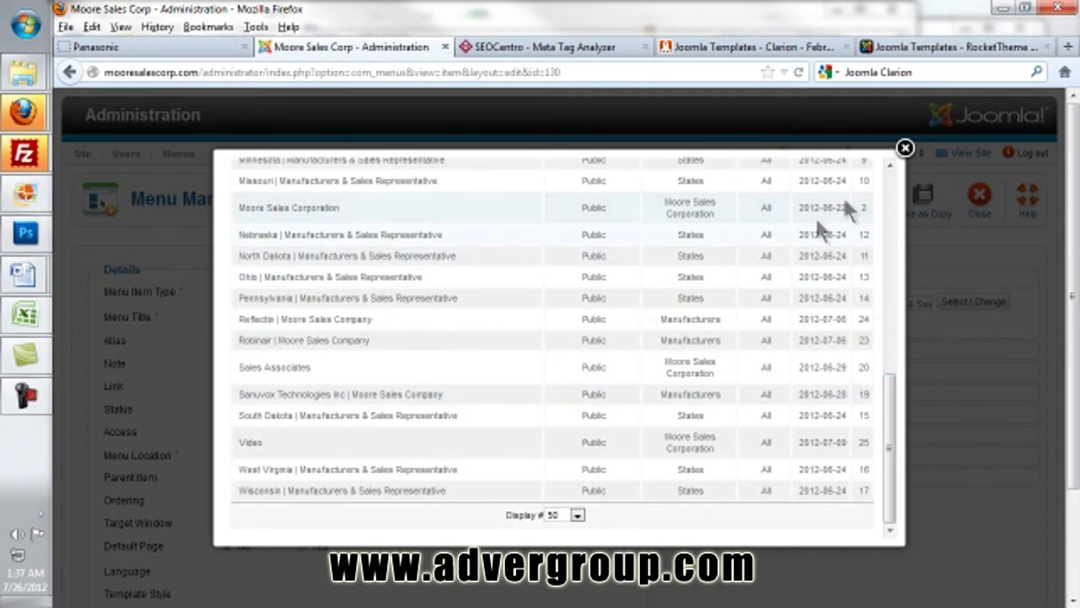
{"action": "left_click", "coordinate": [905, 148]}
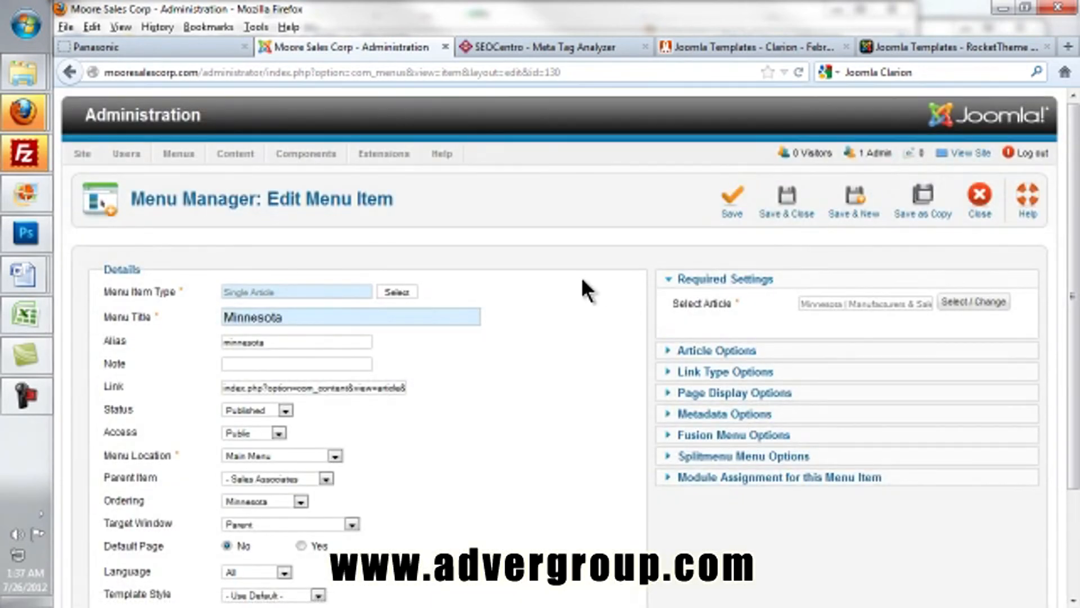